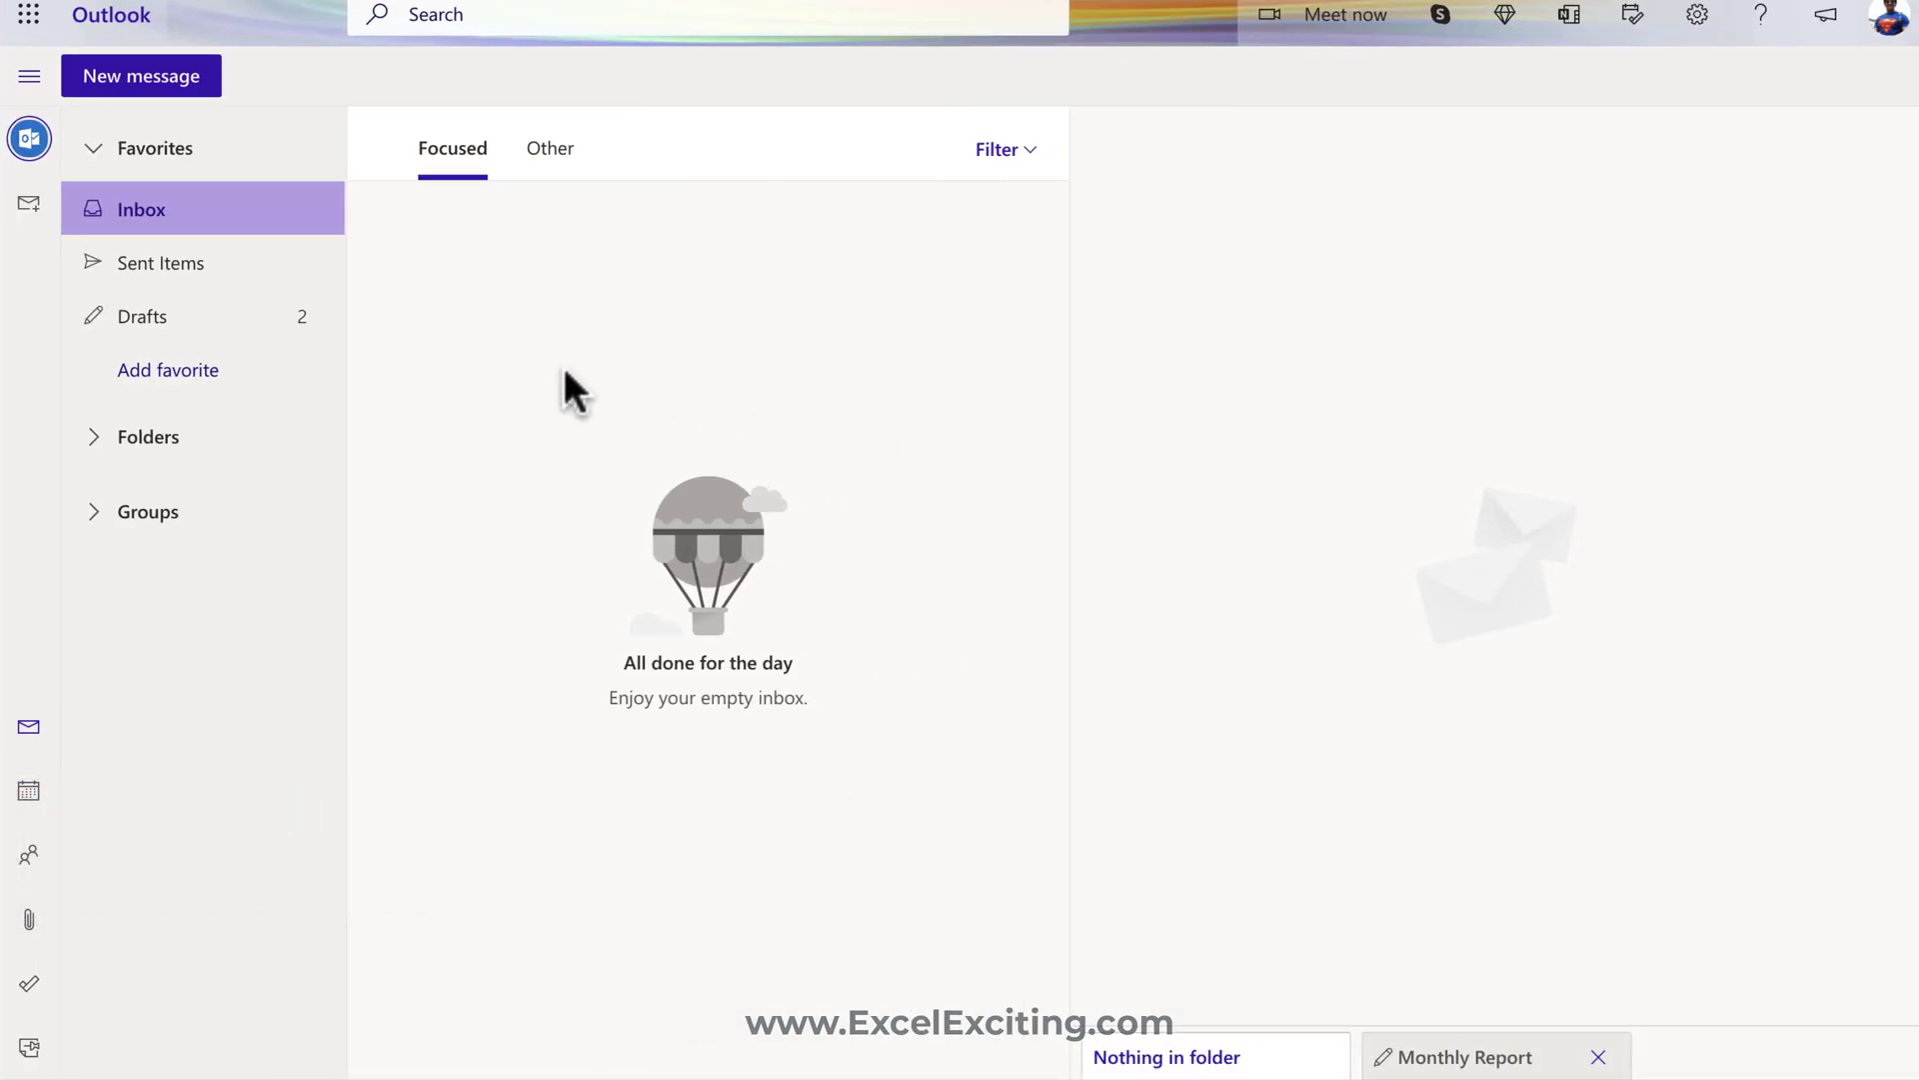
- Launch Power Automate from Outlook's app launcher via the All apps list
click(28, 14)
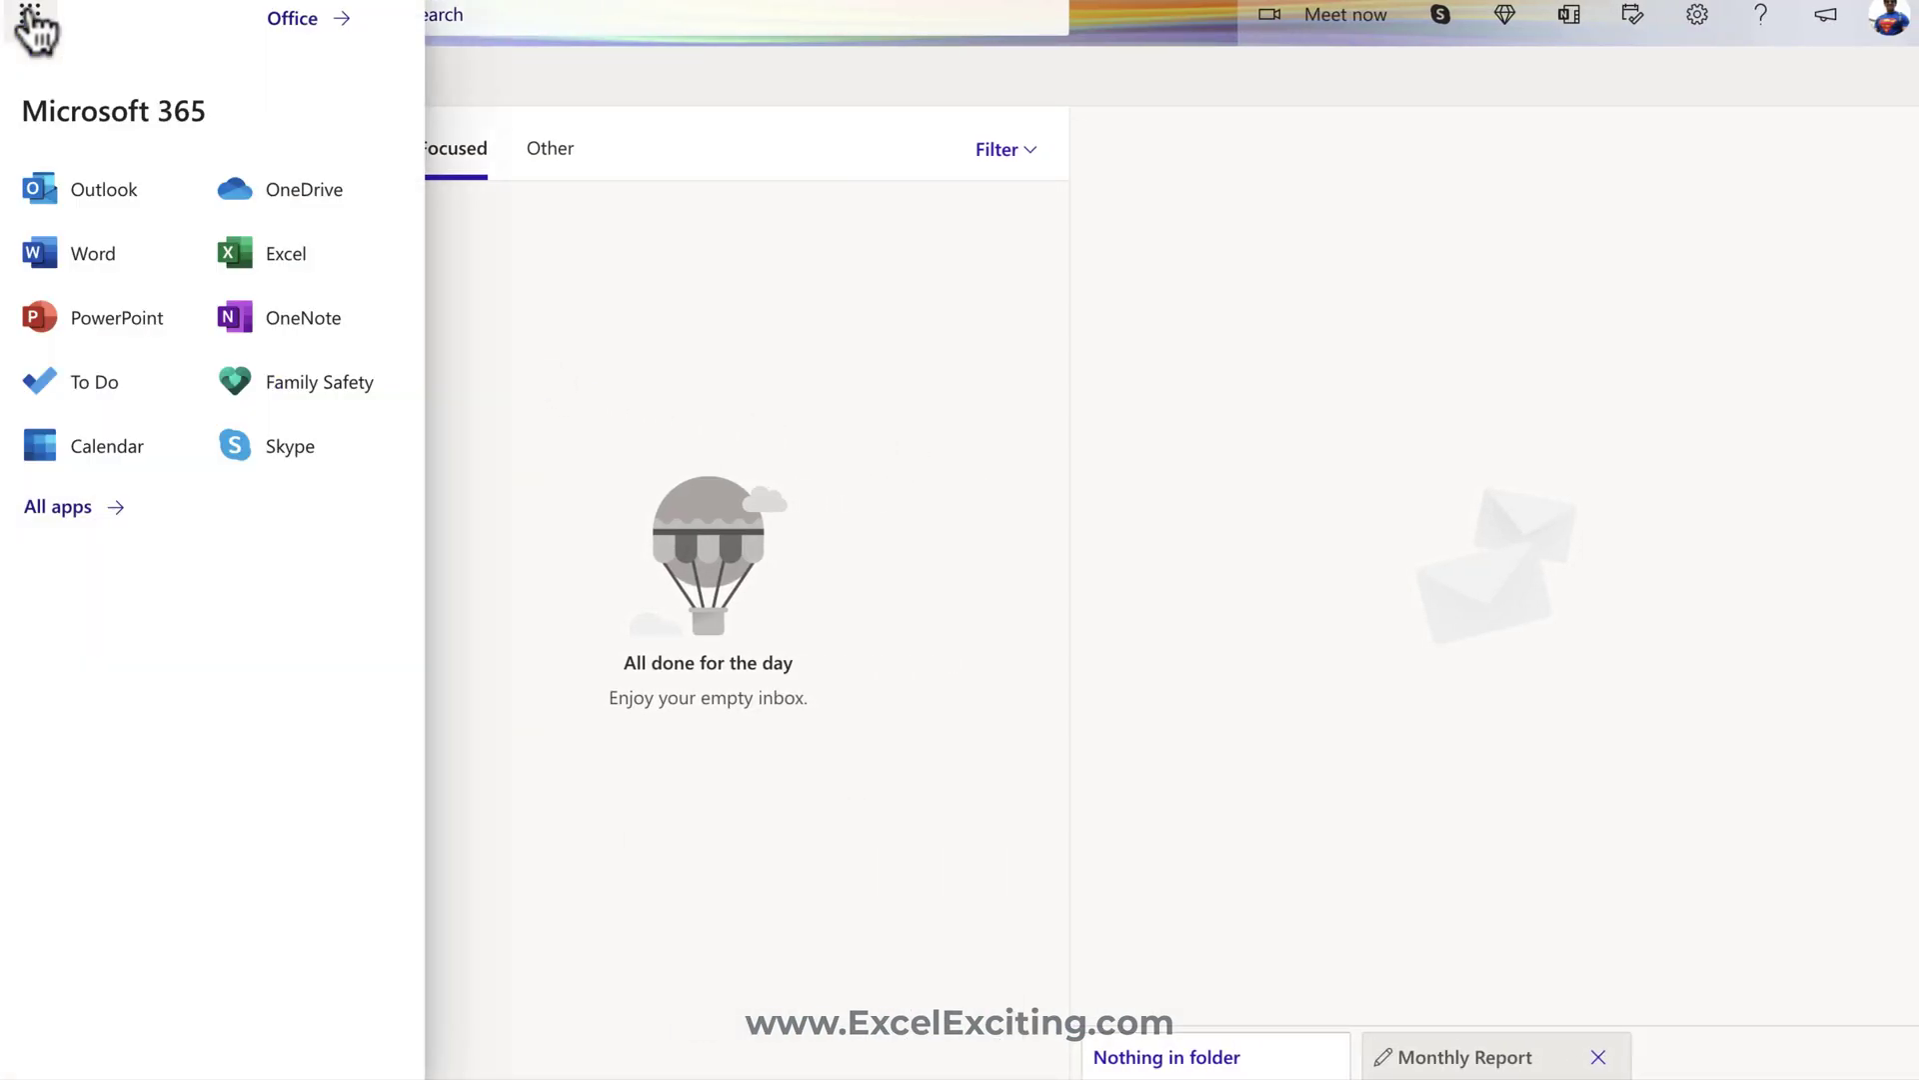
click(62, 505)
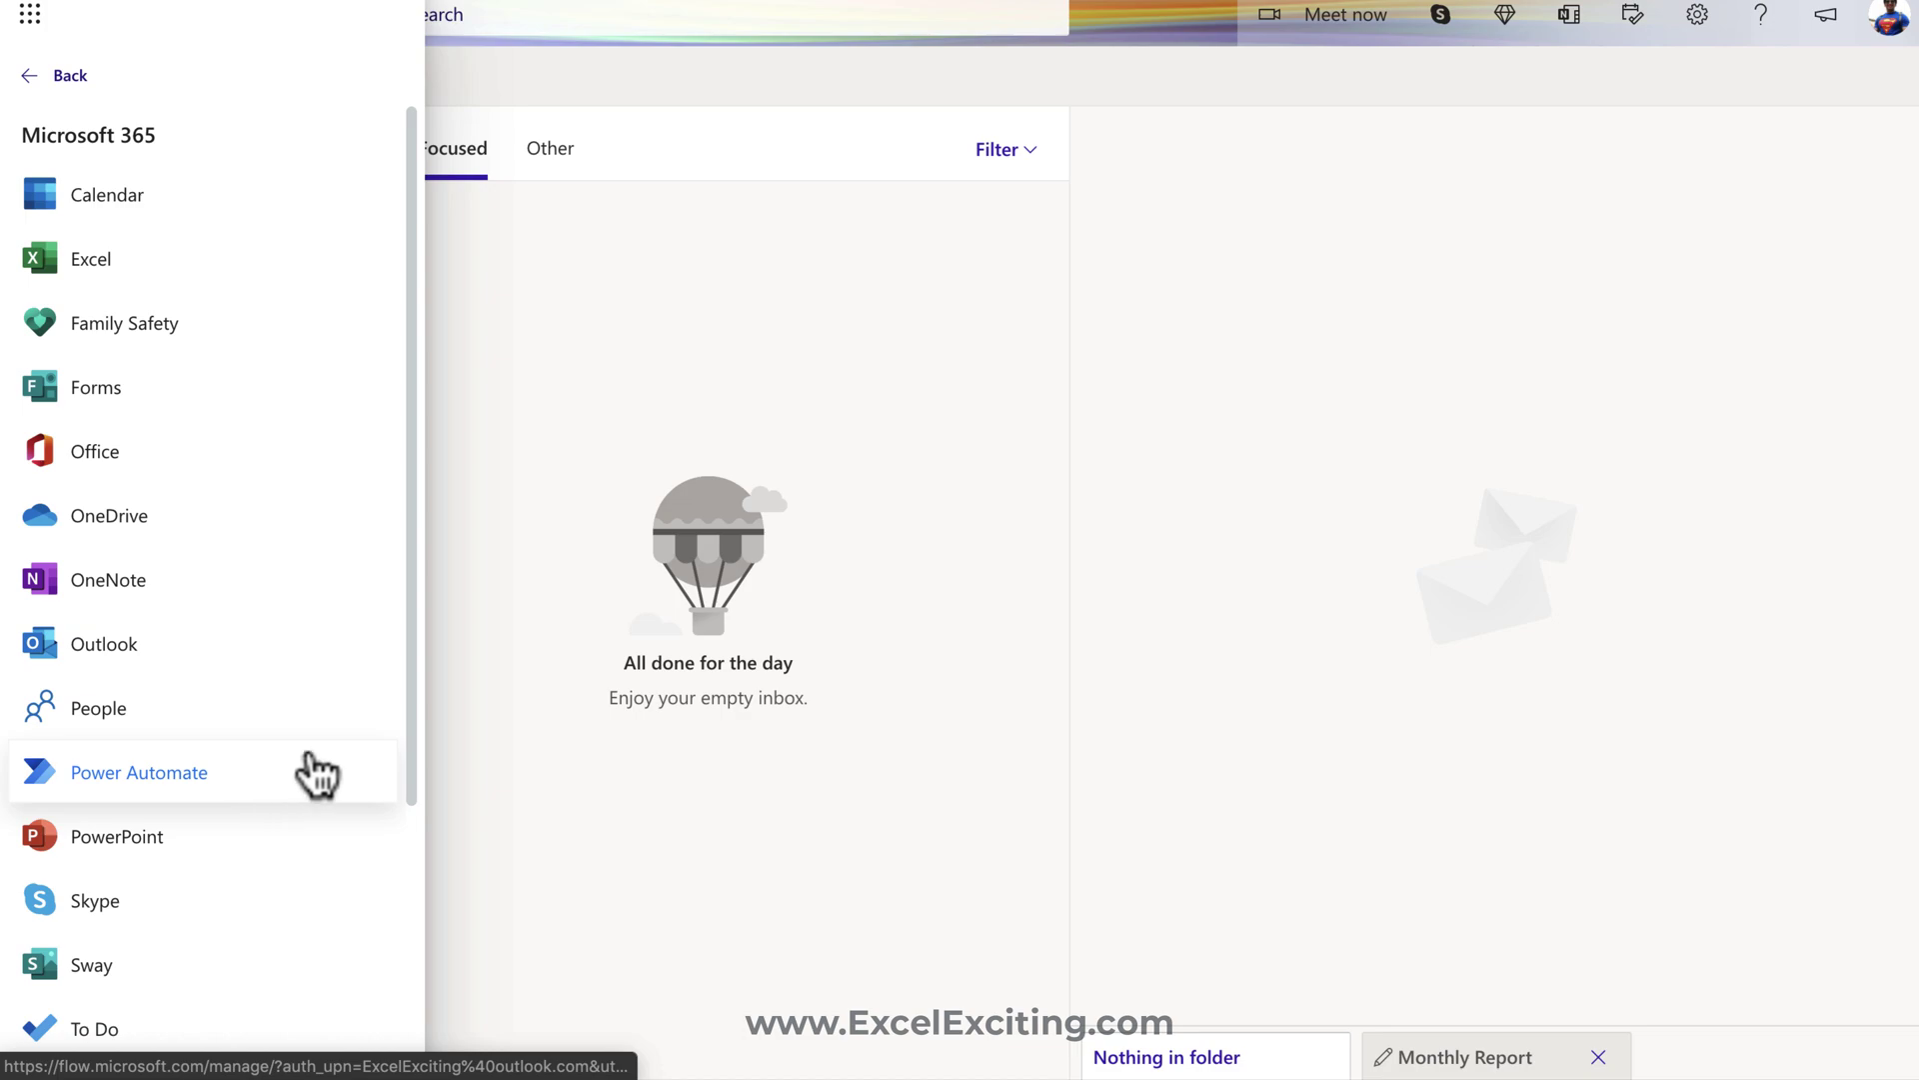
click(634, 626)
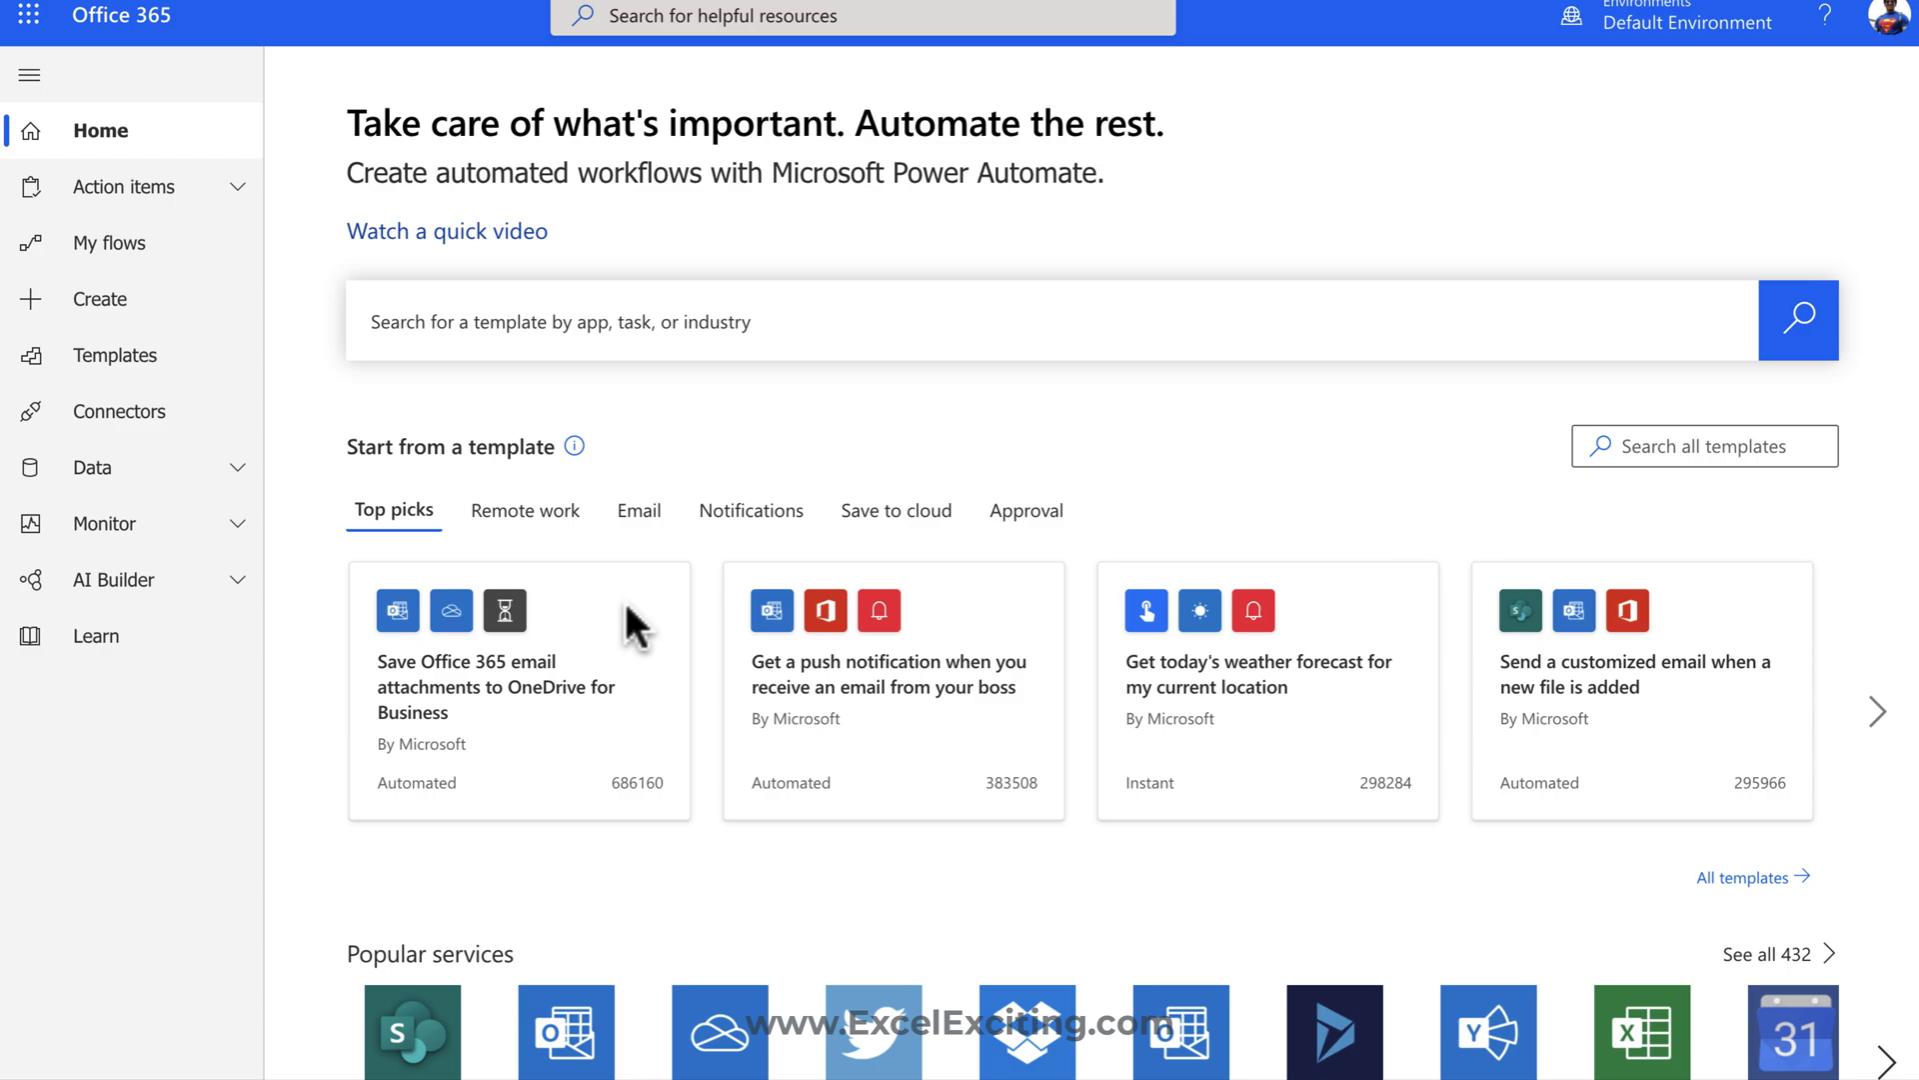
- Search templates for 'save attachments' and open the Outlook.com-to-OneDrive attachments template
click(182, 362)
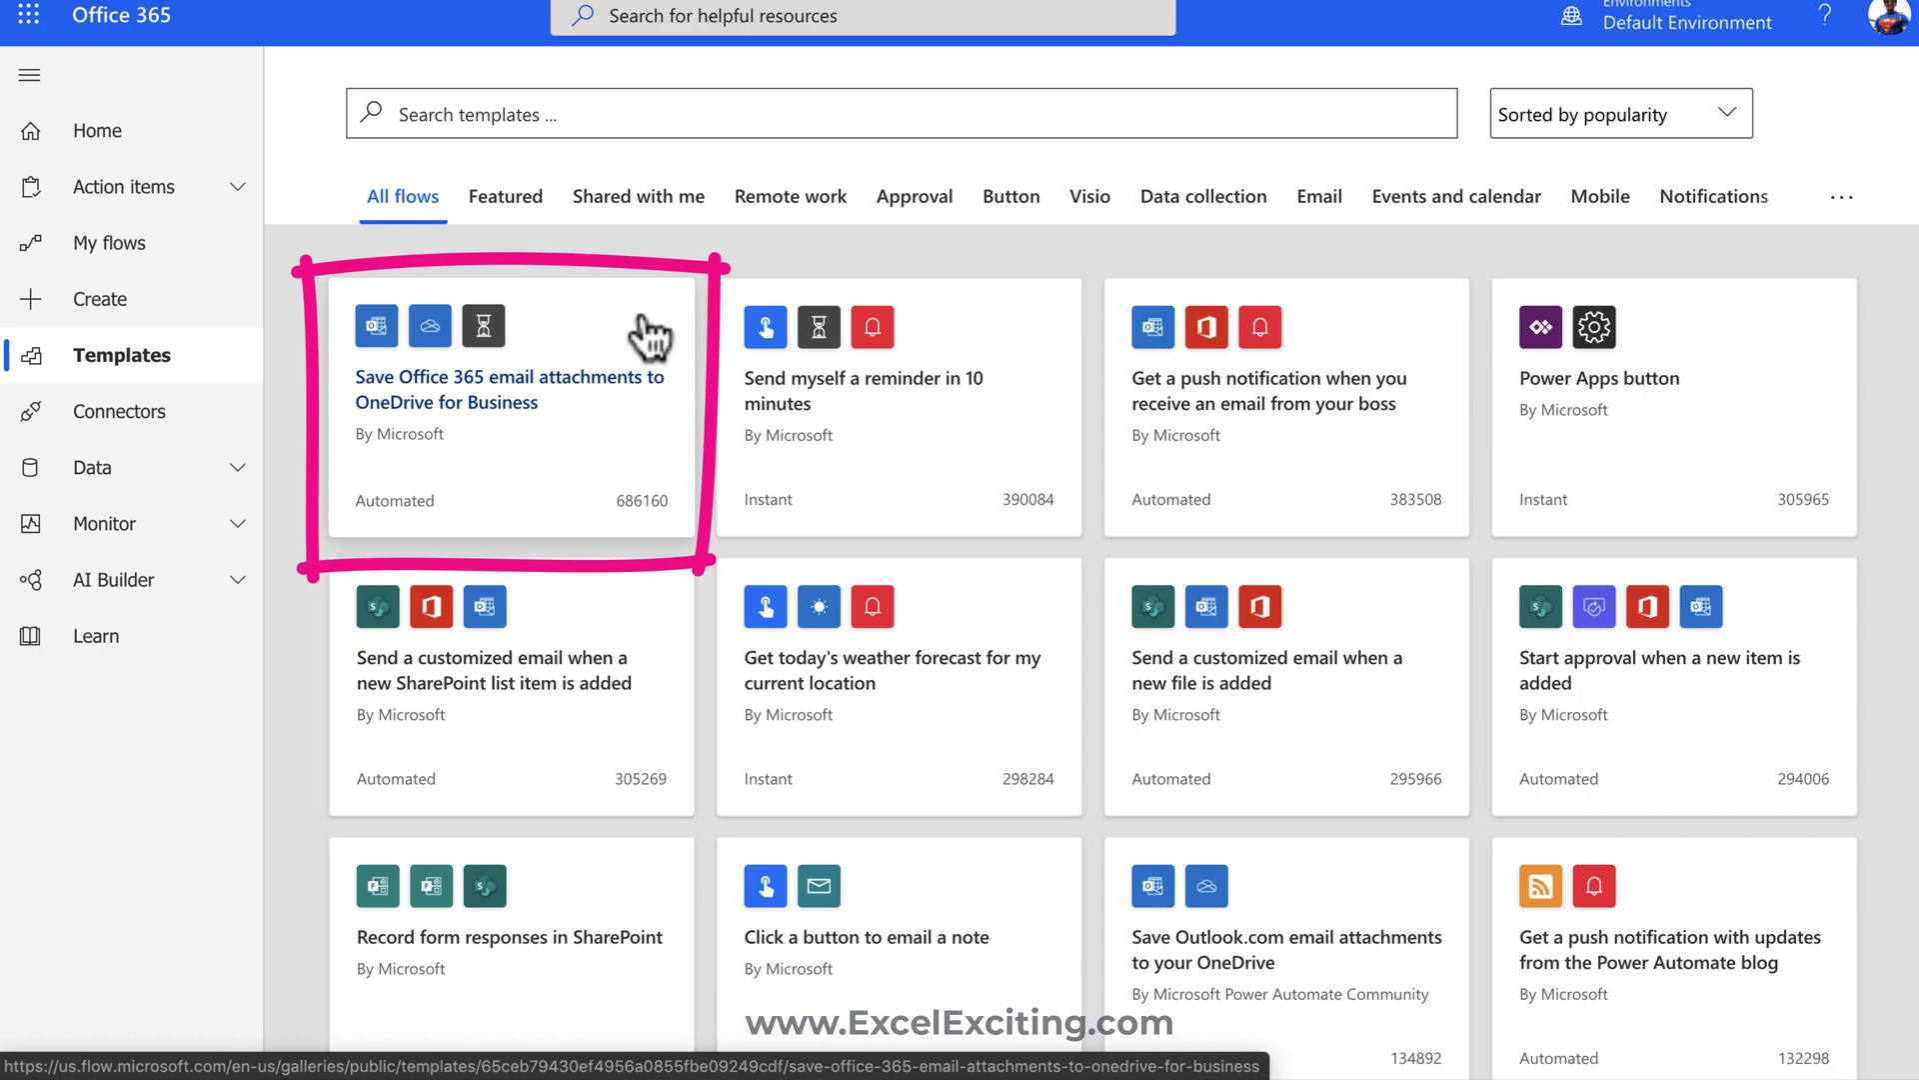
click(655, 135)
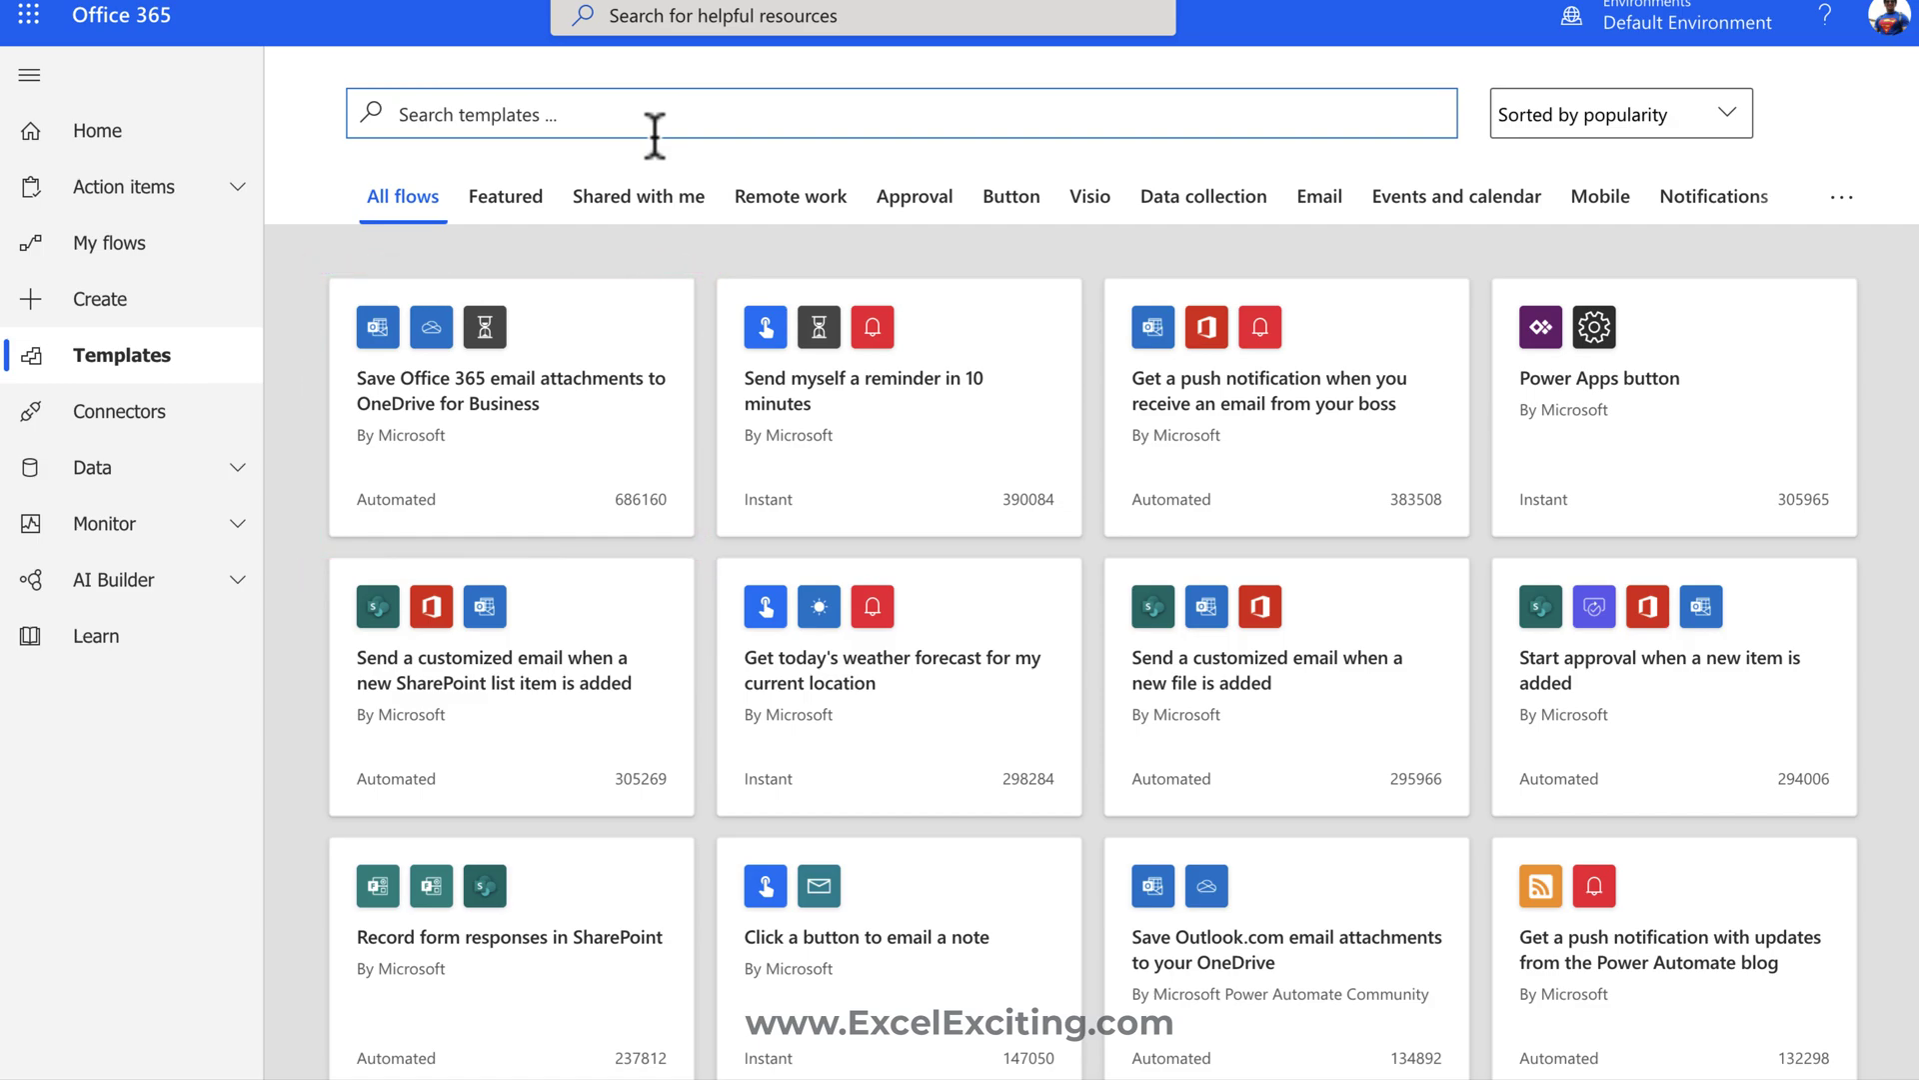
text(save a)
text(c)
text(ttachment)
text(s)
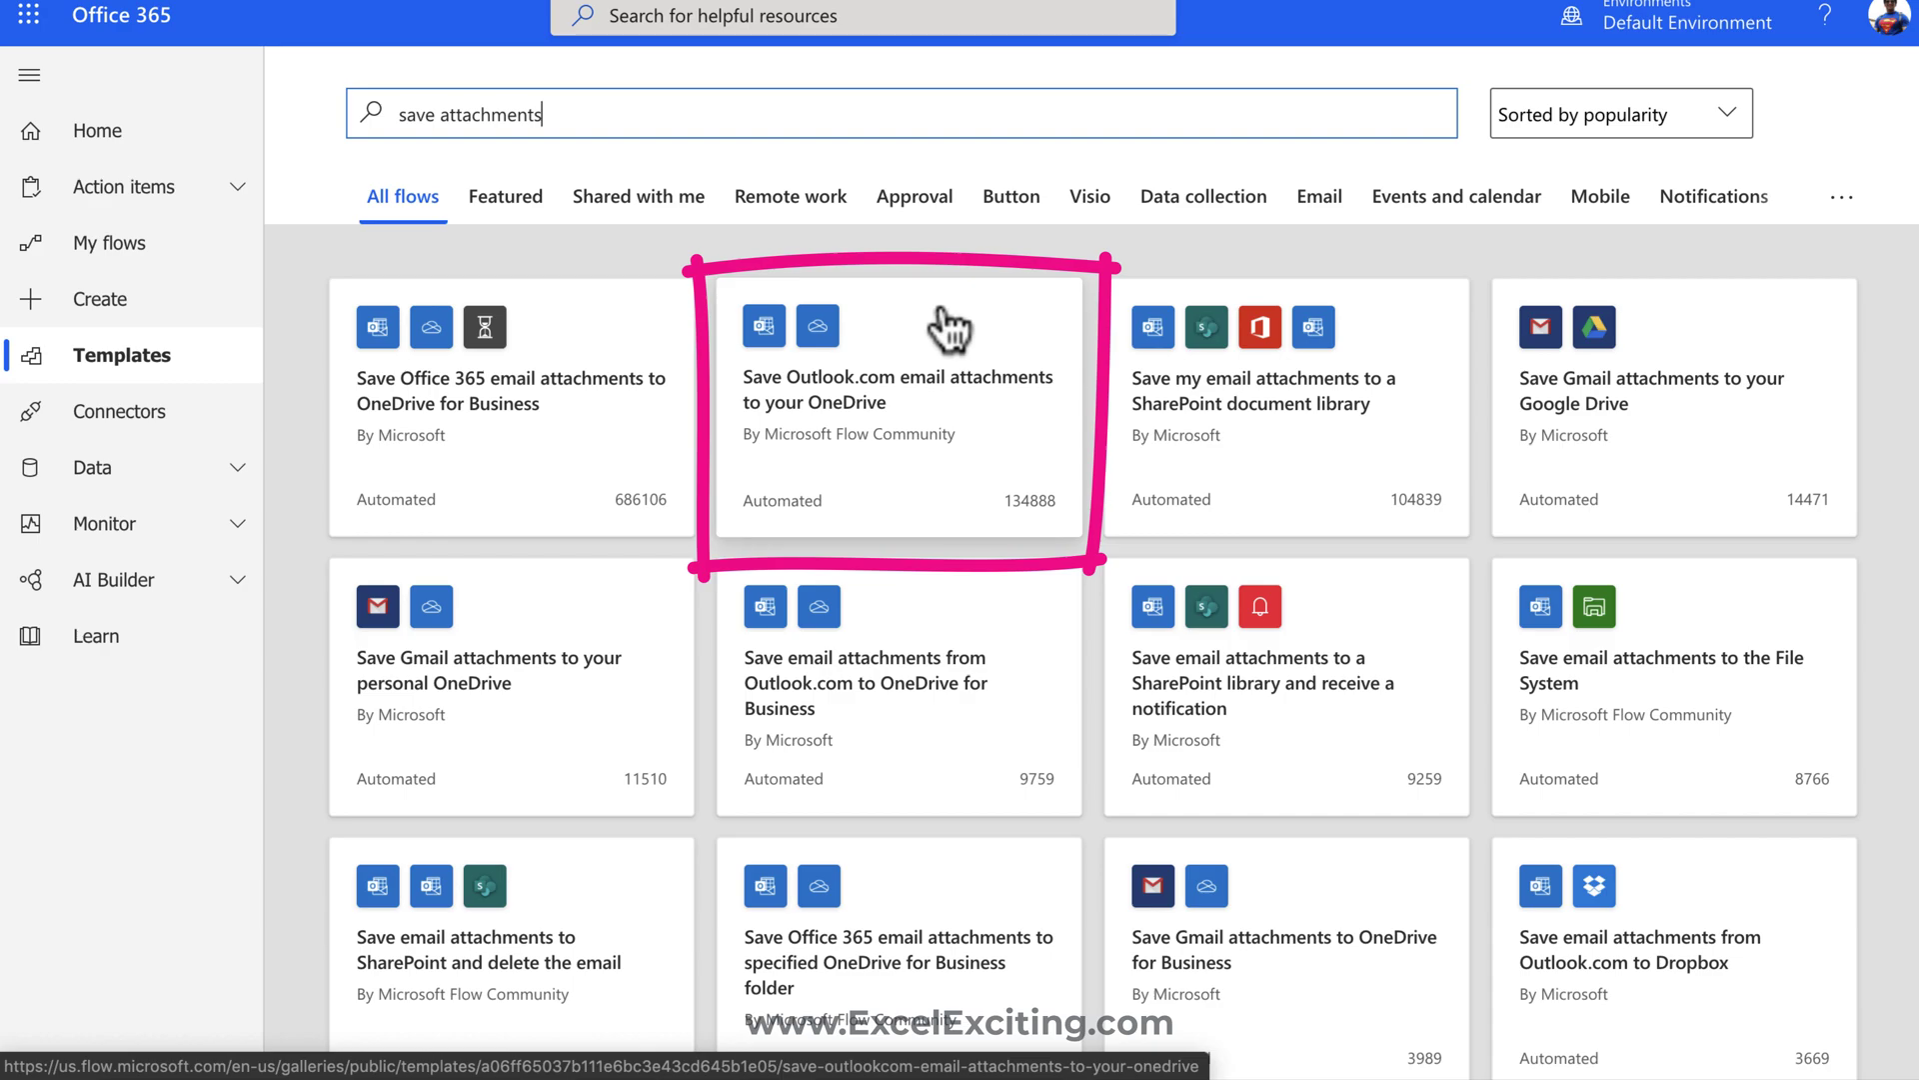
click(887, 390)
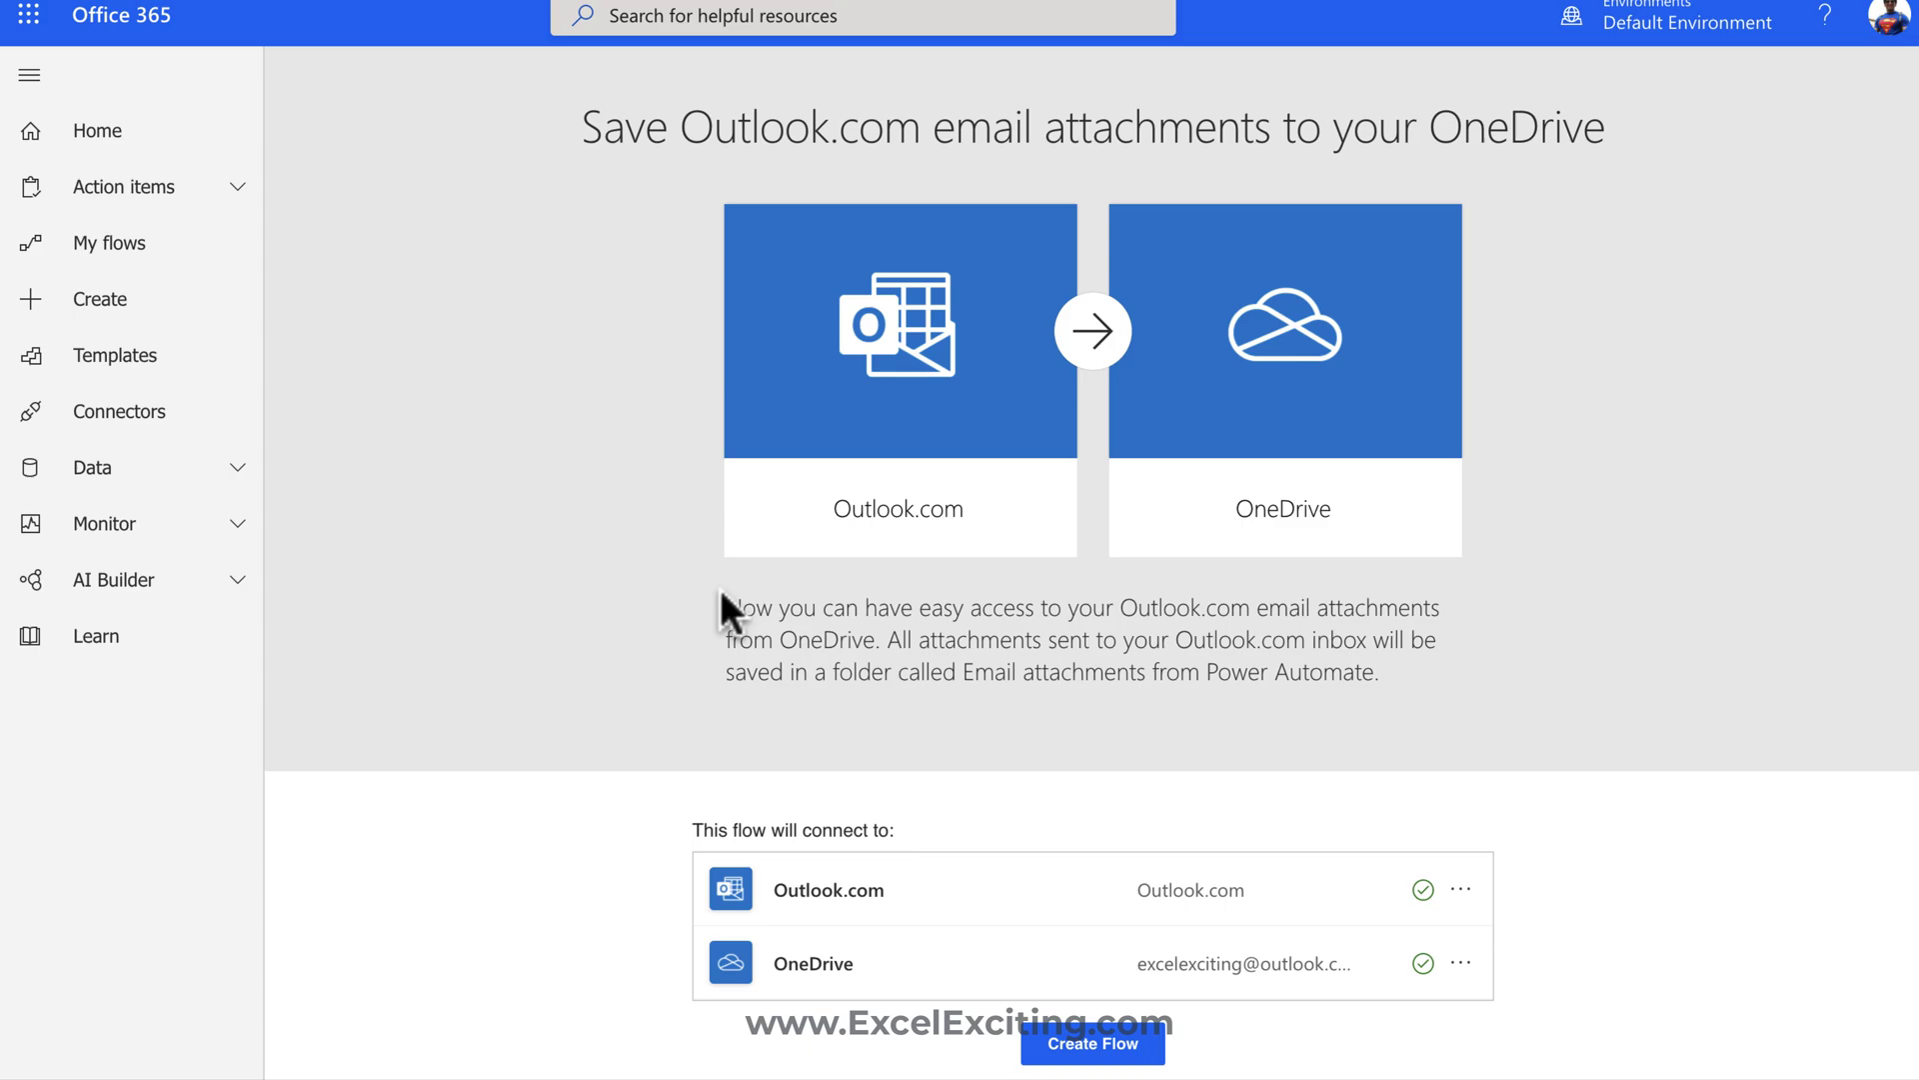
- Start a new automated cloud flow named 'Save ATTACHMENTS'
click(179, 310)
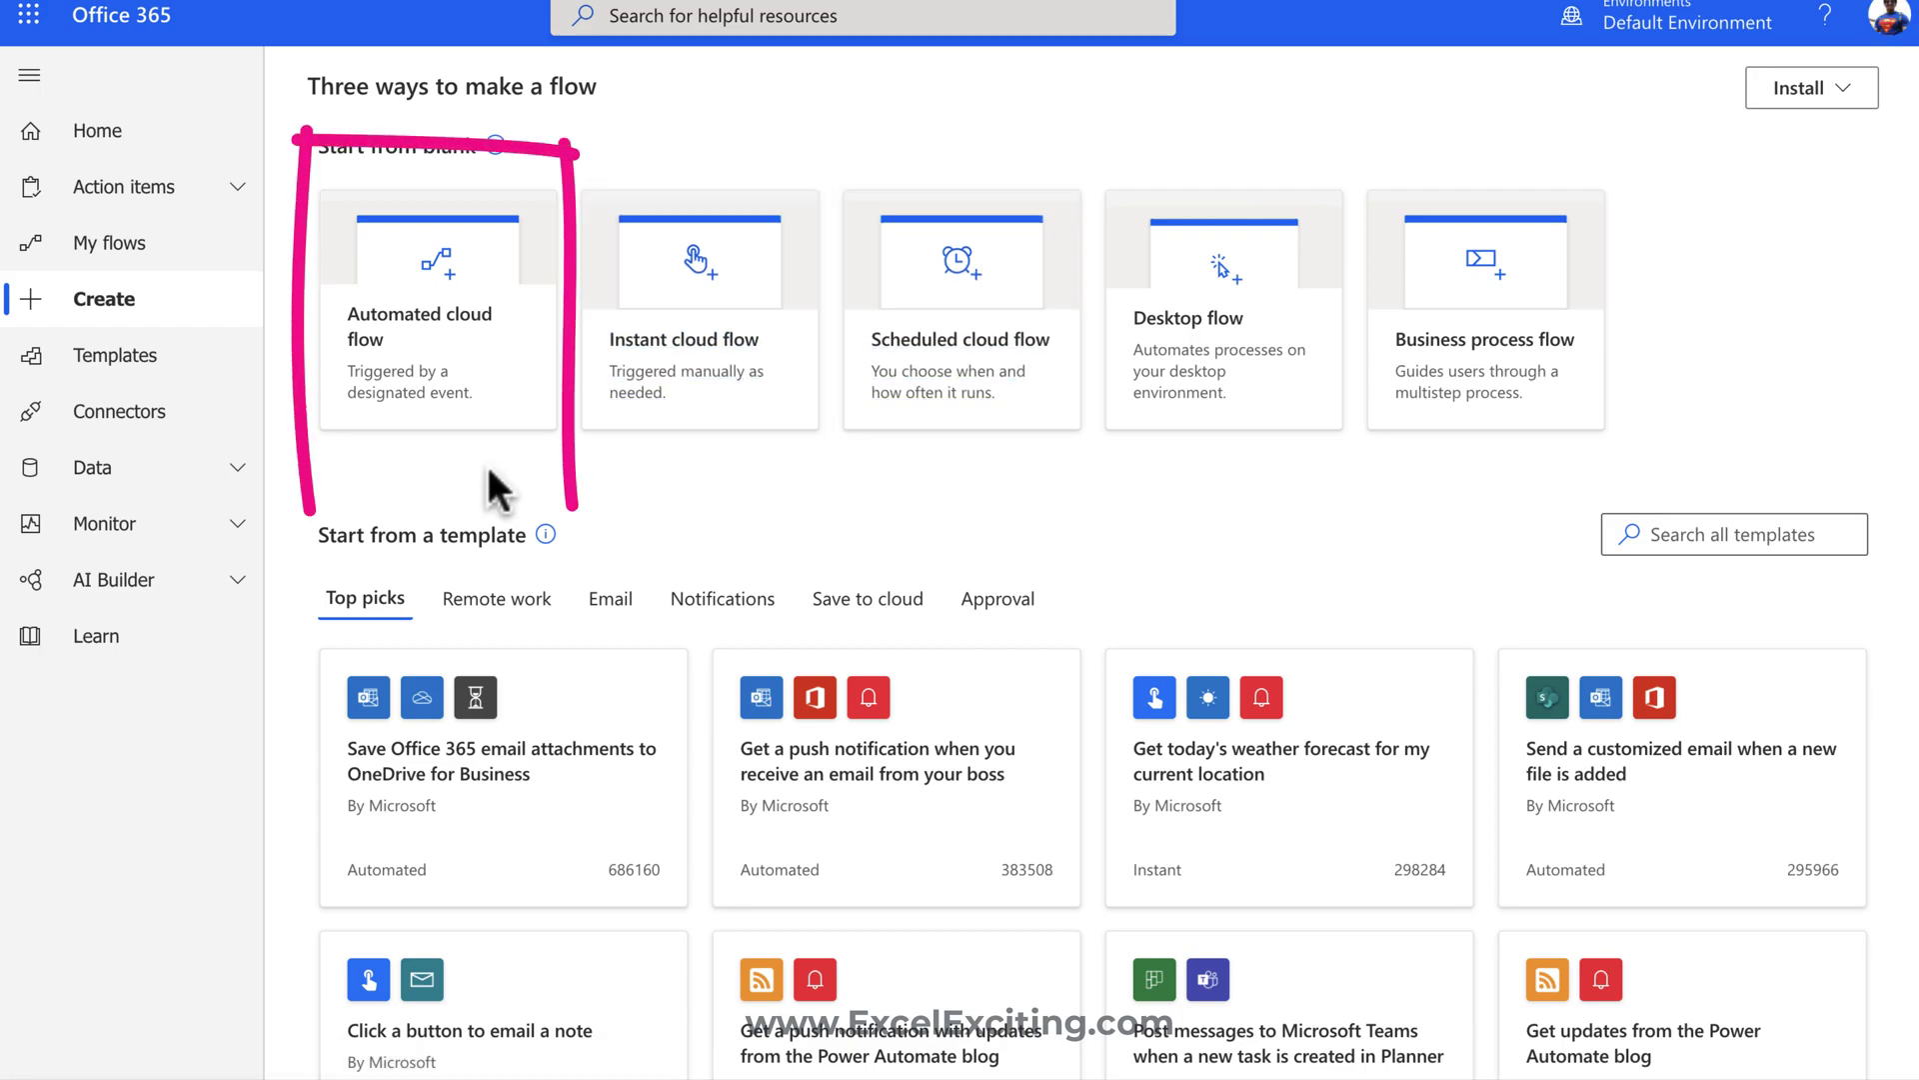
click(477, 345)
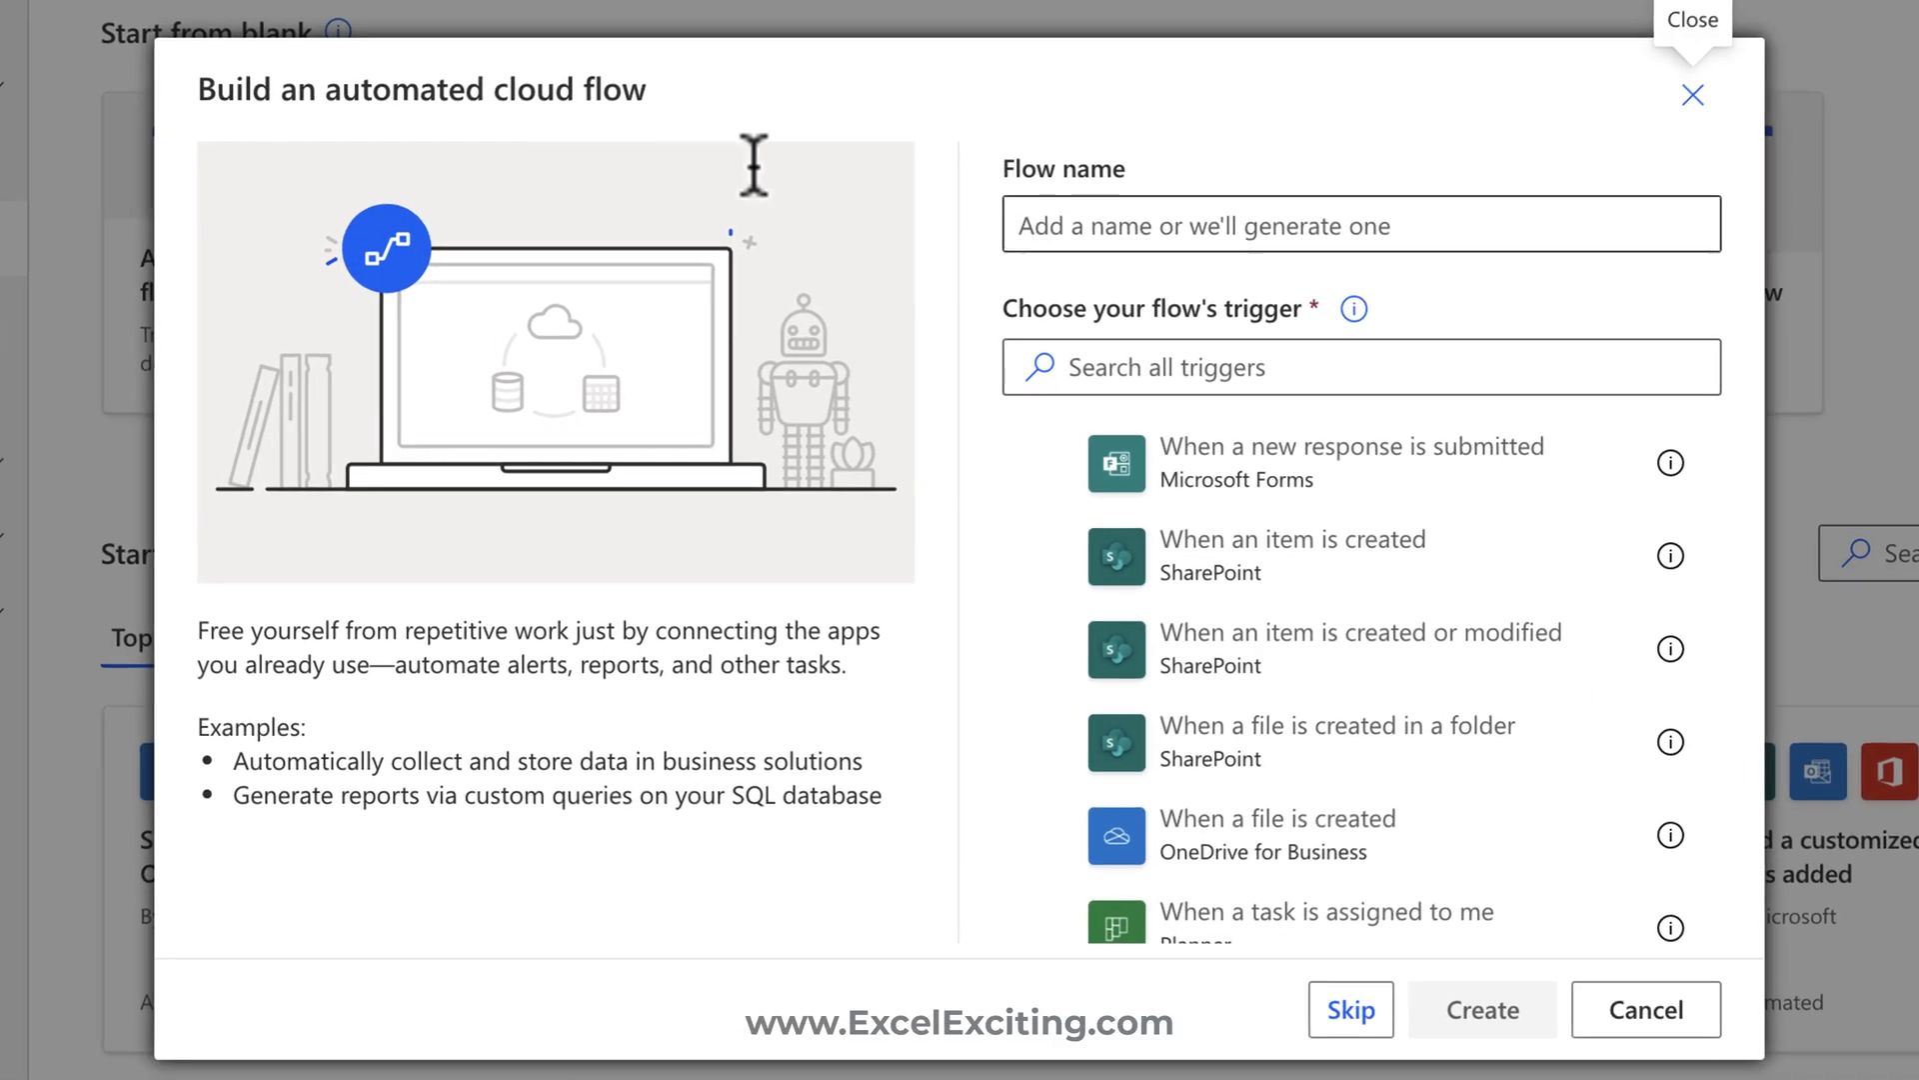
click(1049, 295)
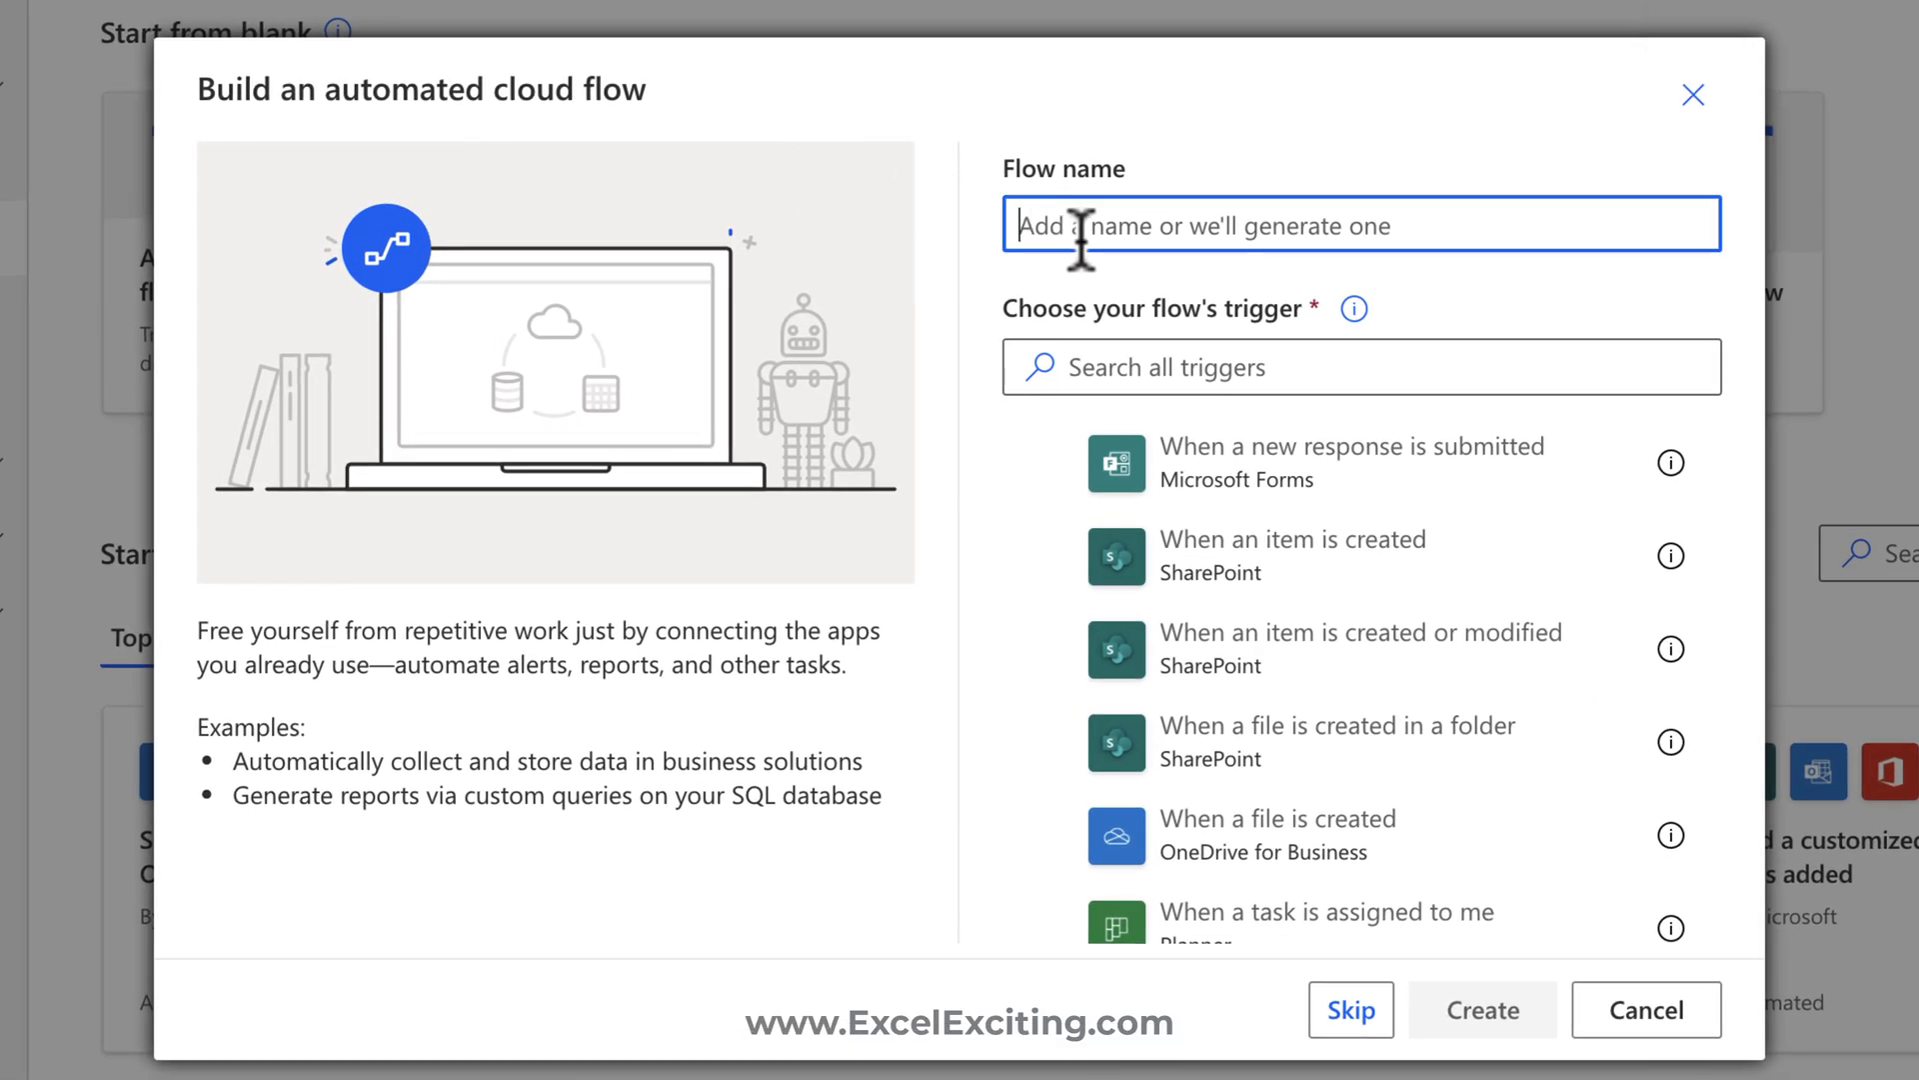
text(Sa)
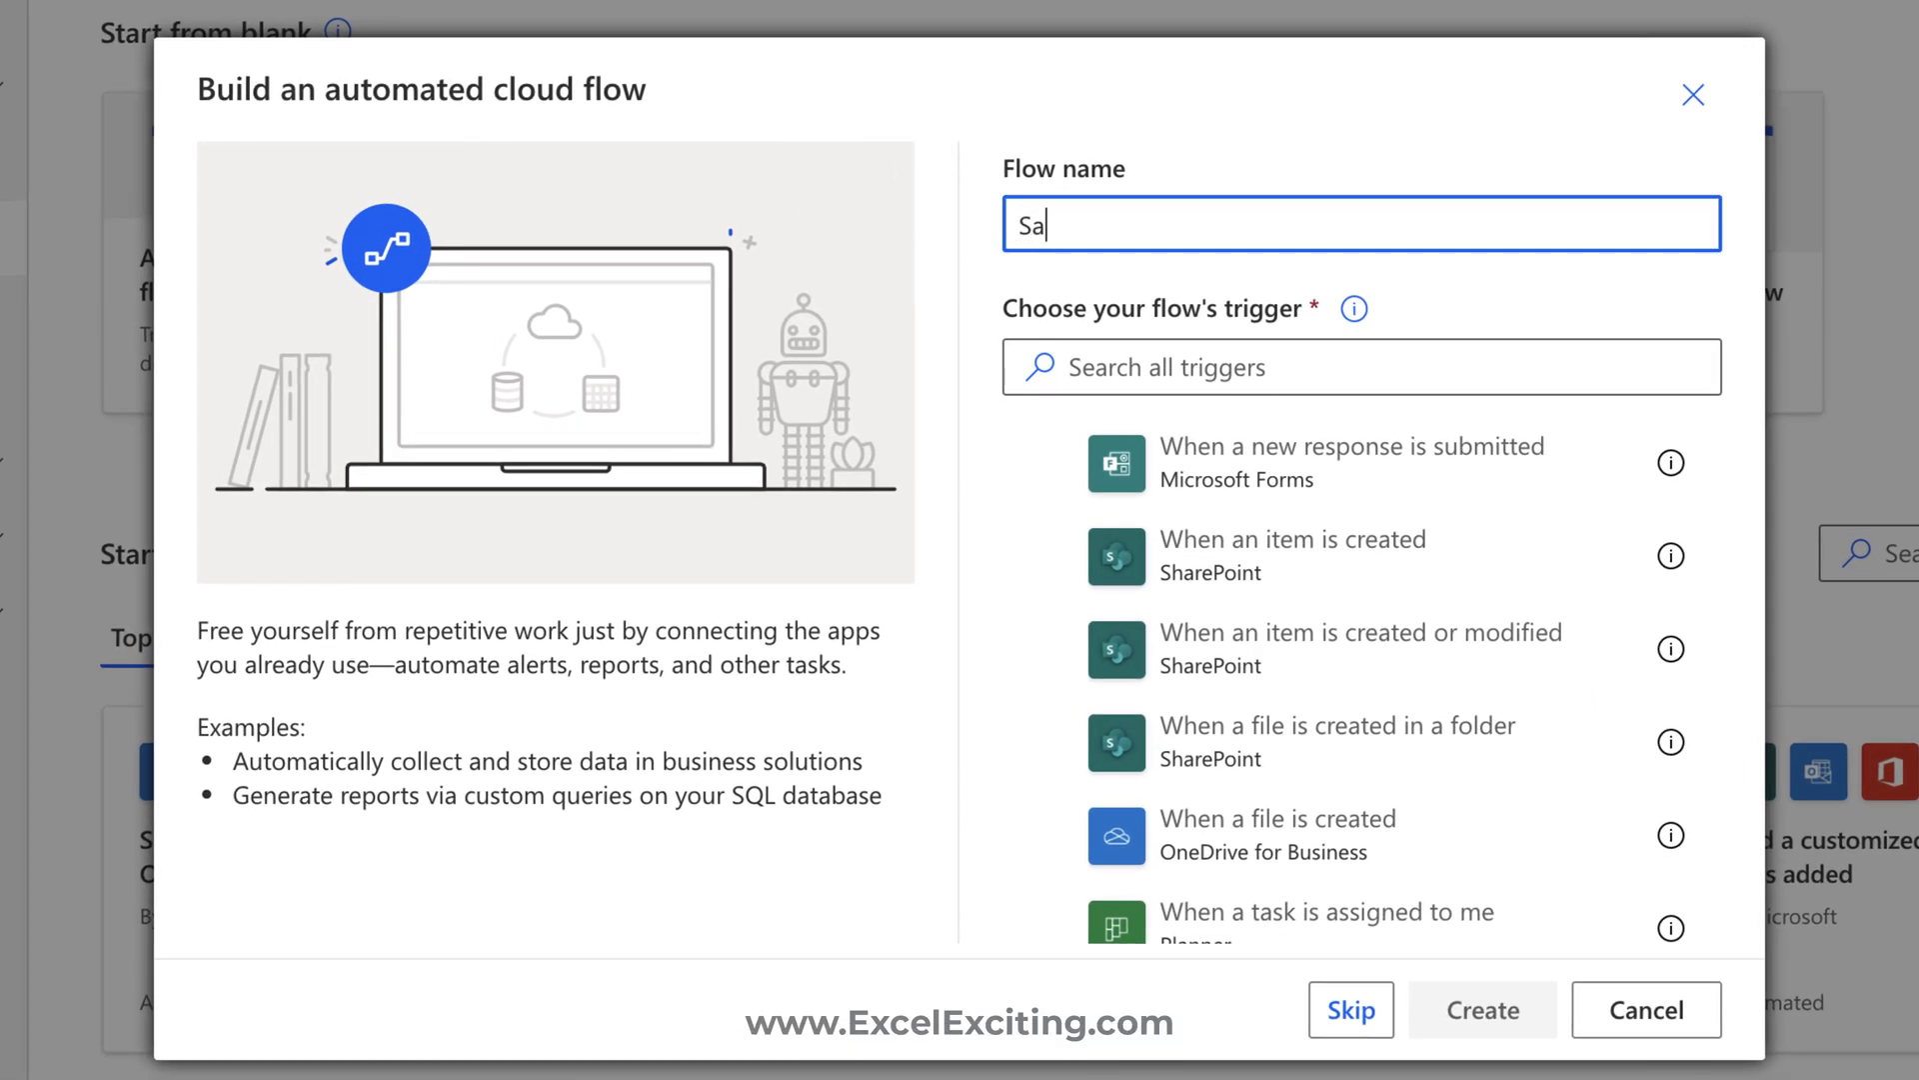
text(ve ATTACHMENTS)
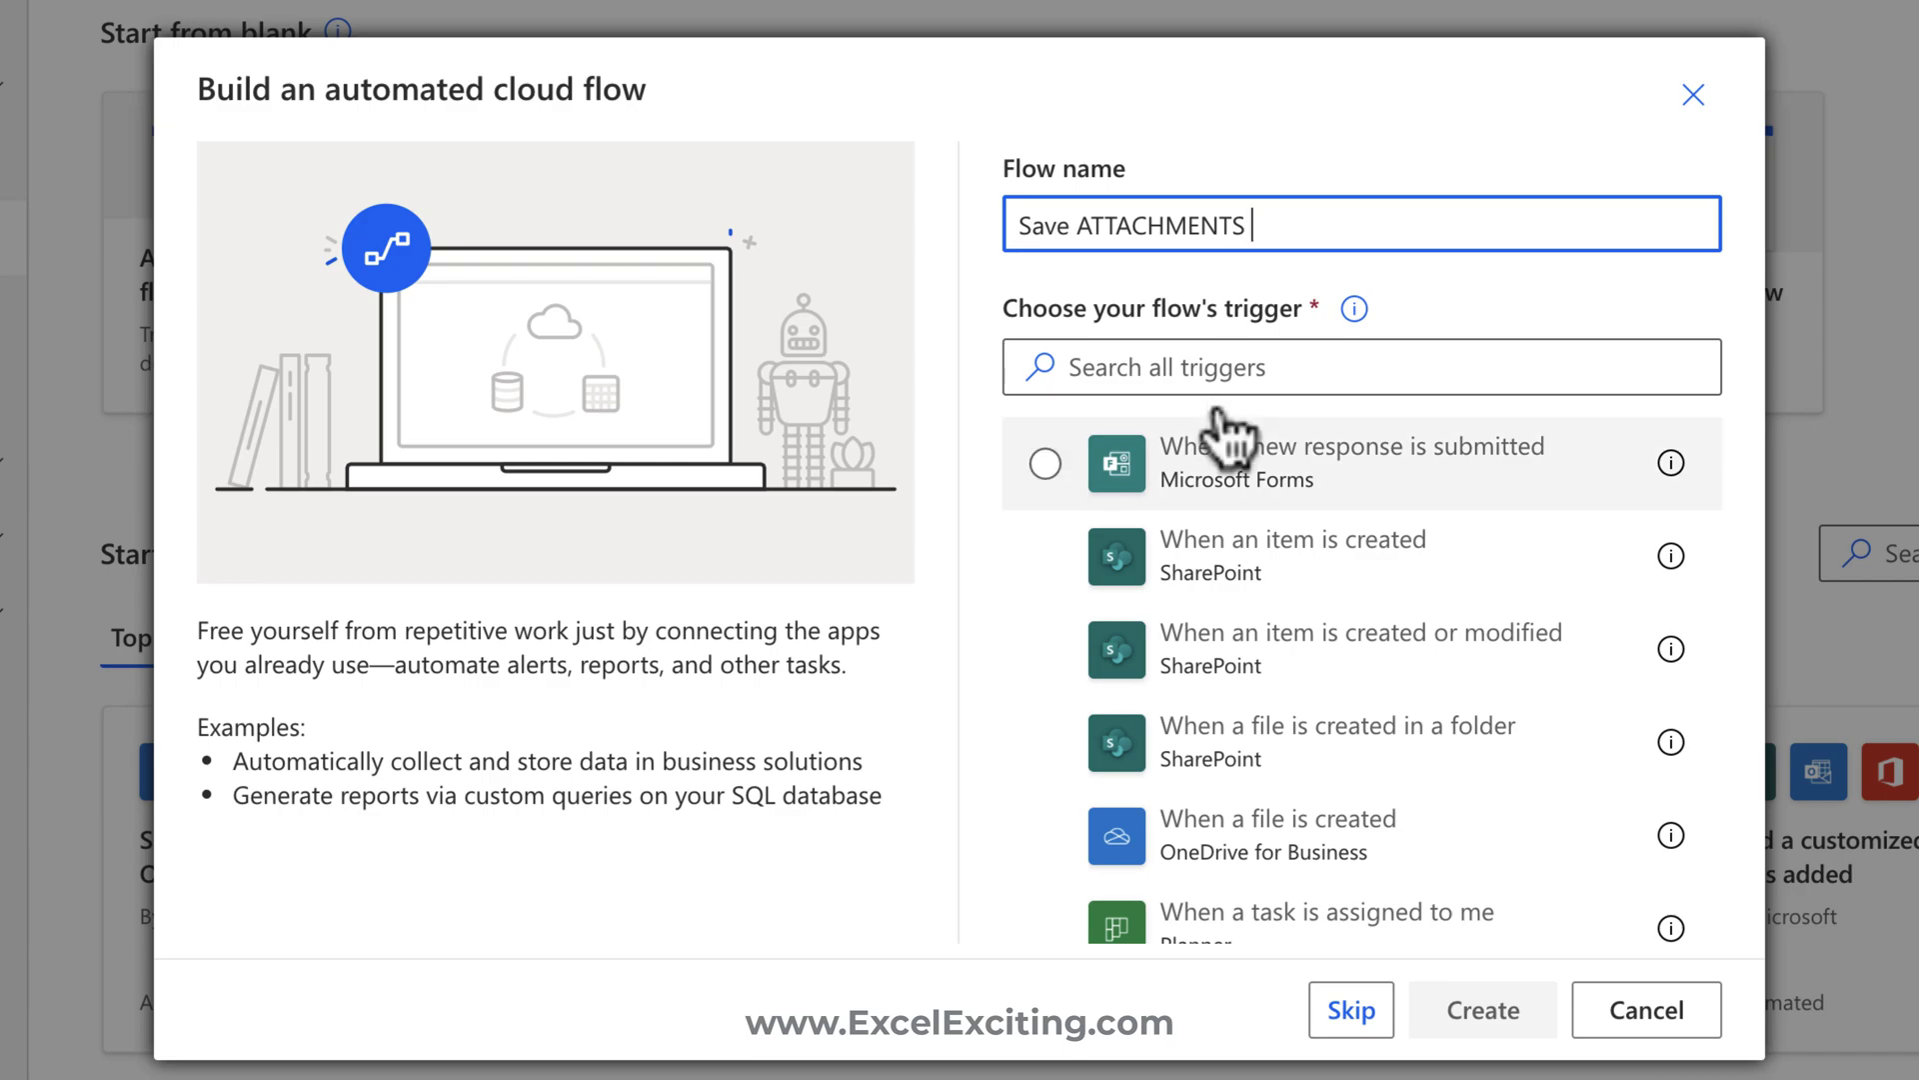
- Search the flow's triggers for 'WHEN EMAIL arrives'
click(1283, 388)
text(W)
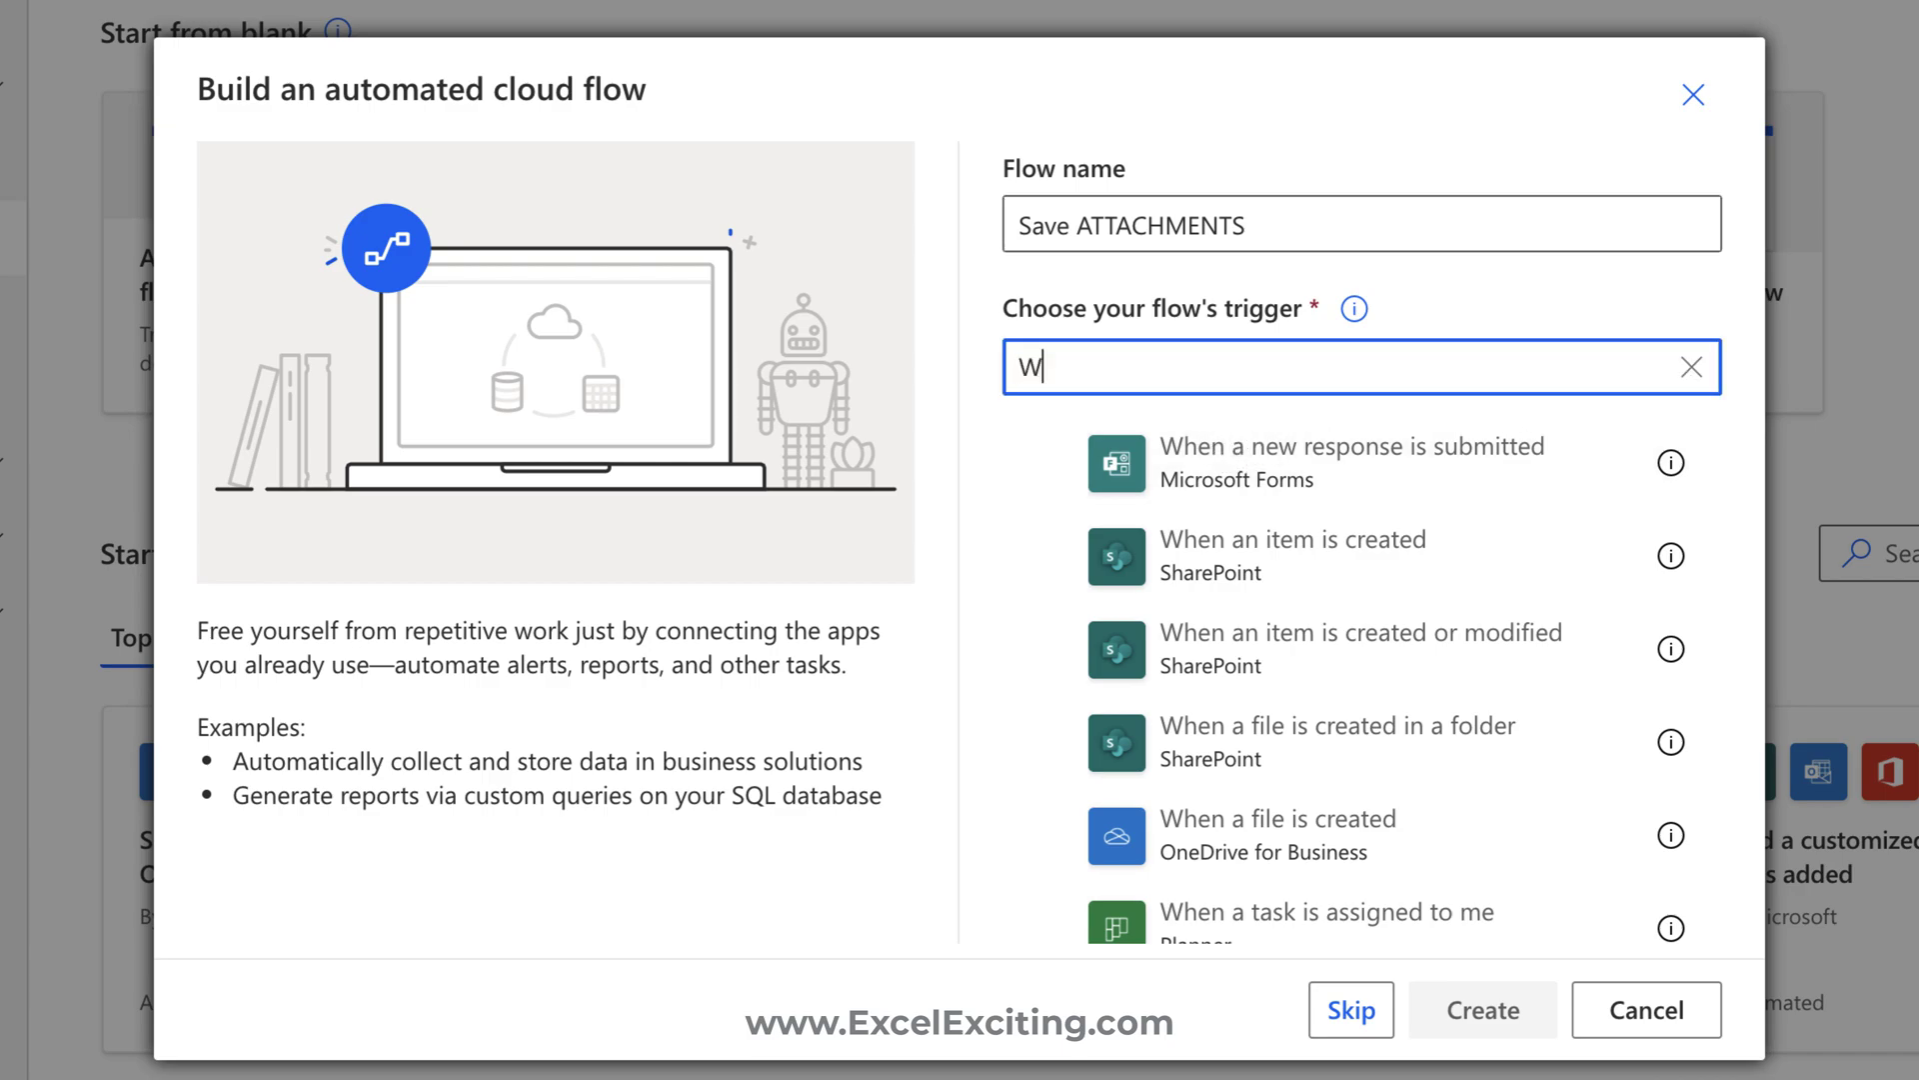
text(HEN EMAIL)
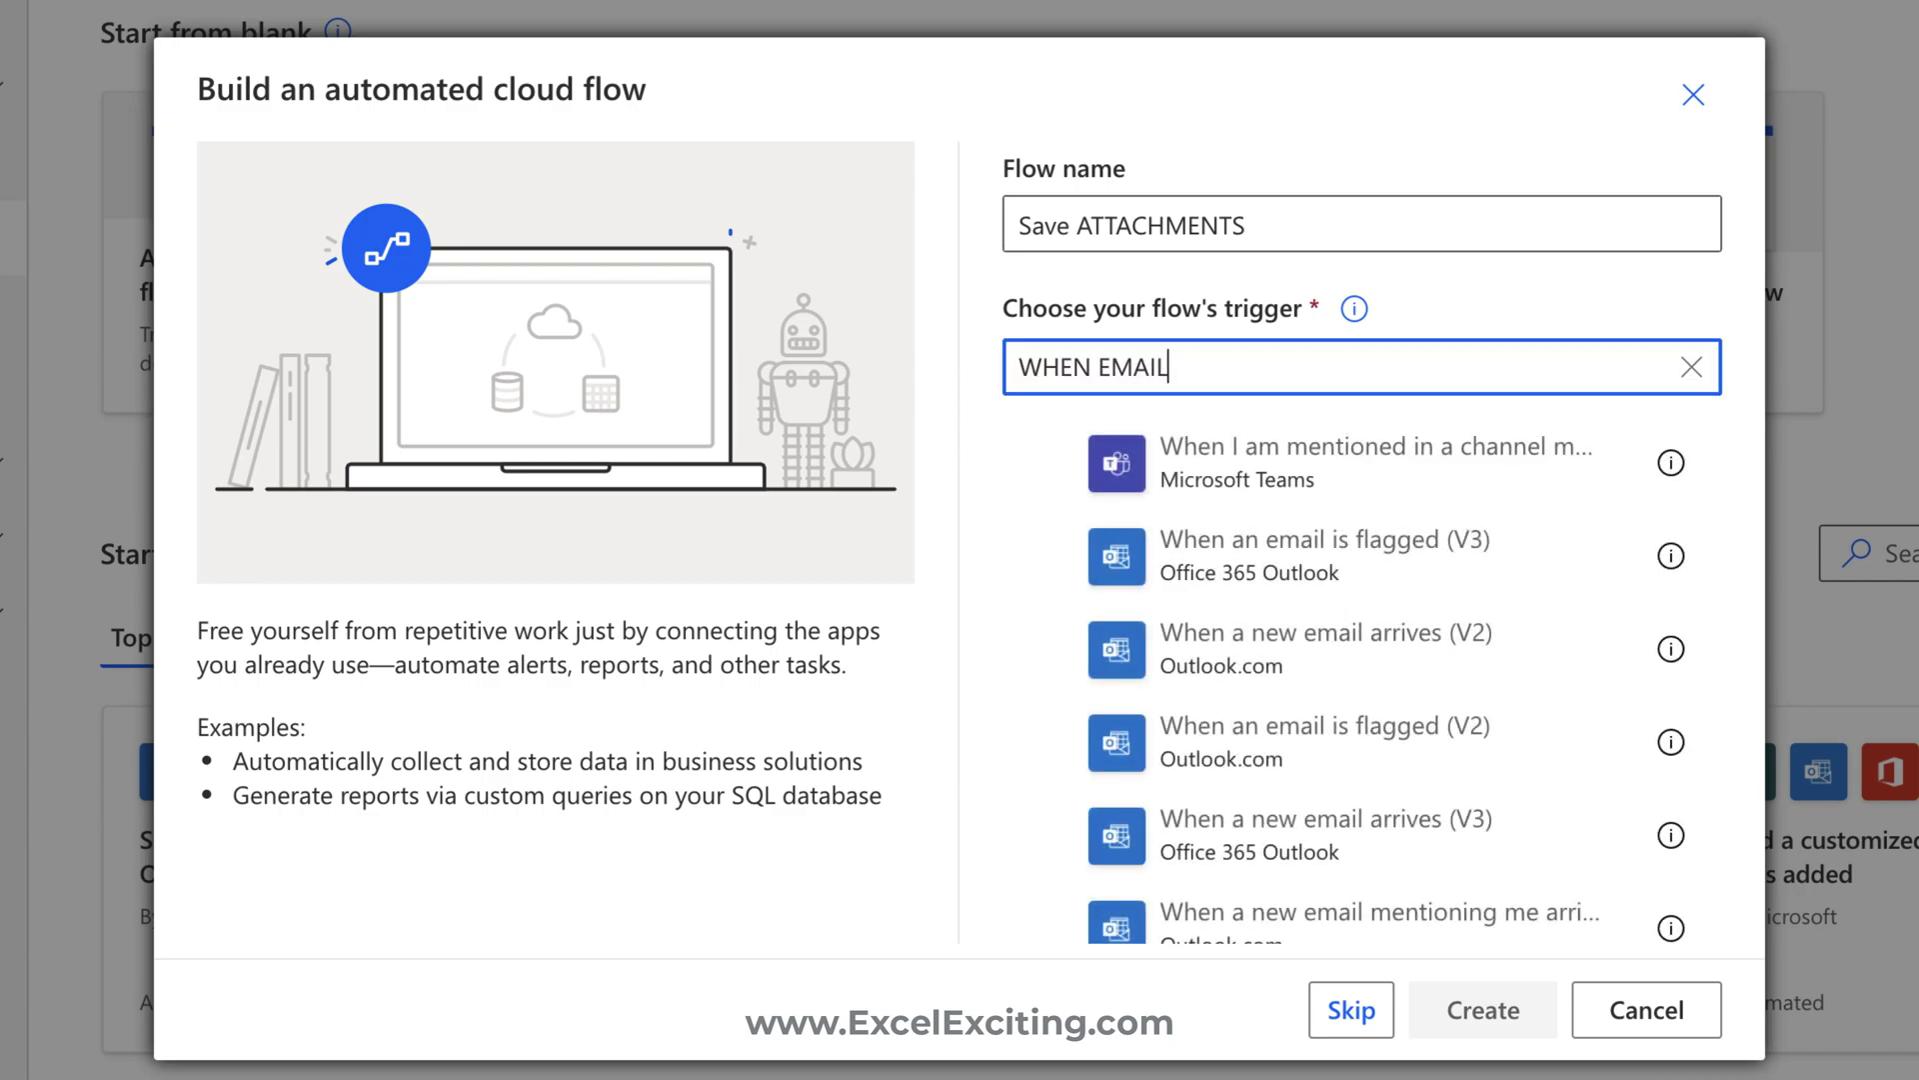
text(arrives)
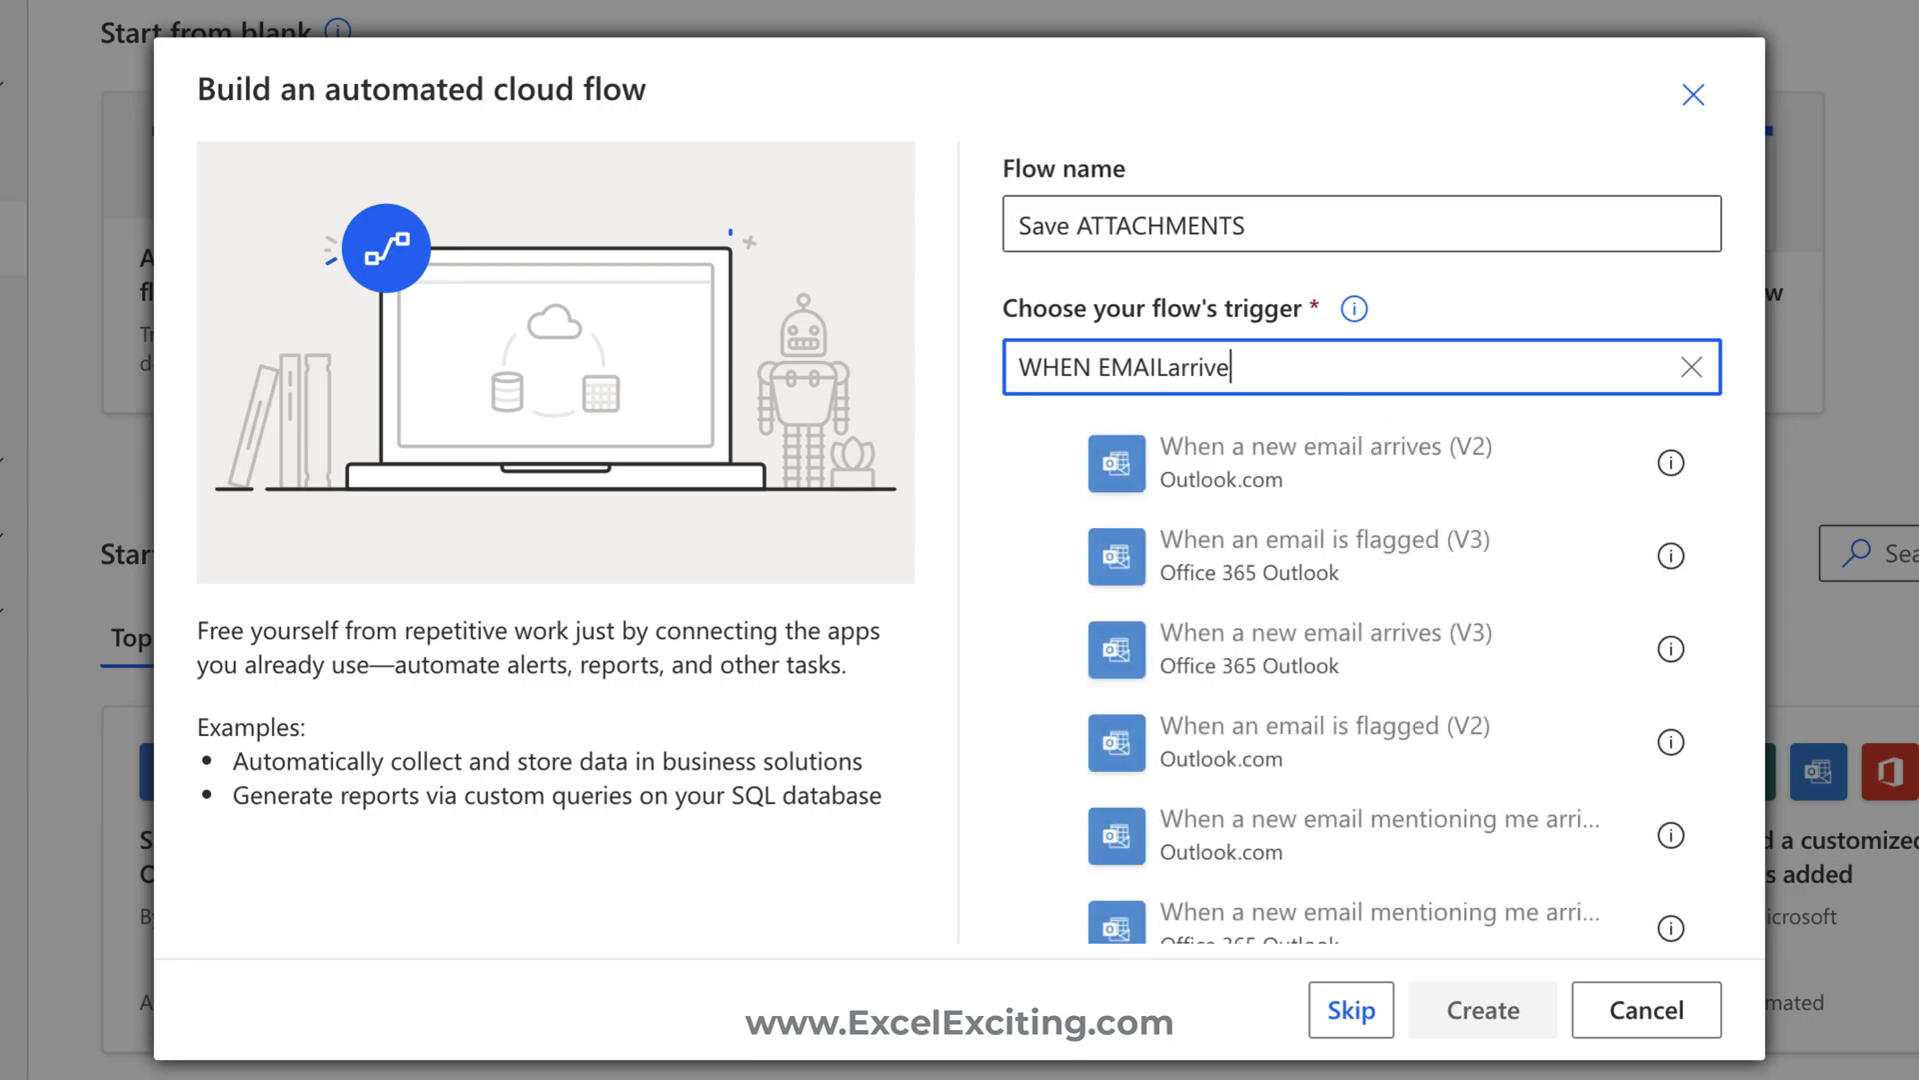
click(1180, 367)
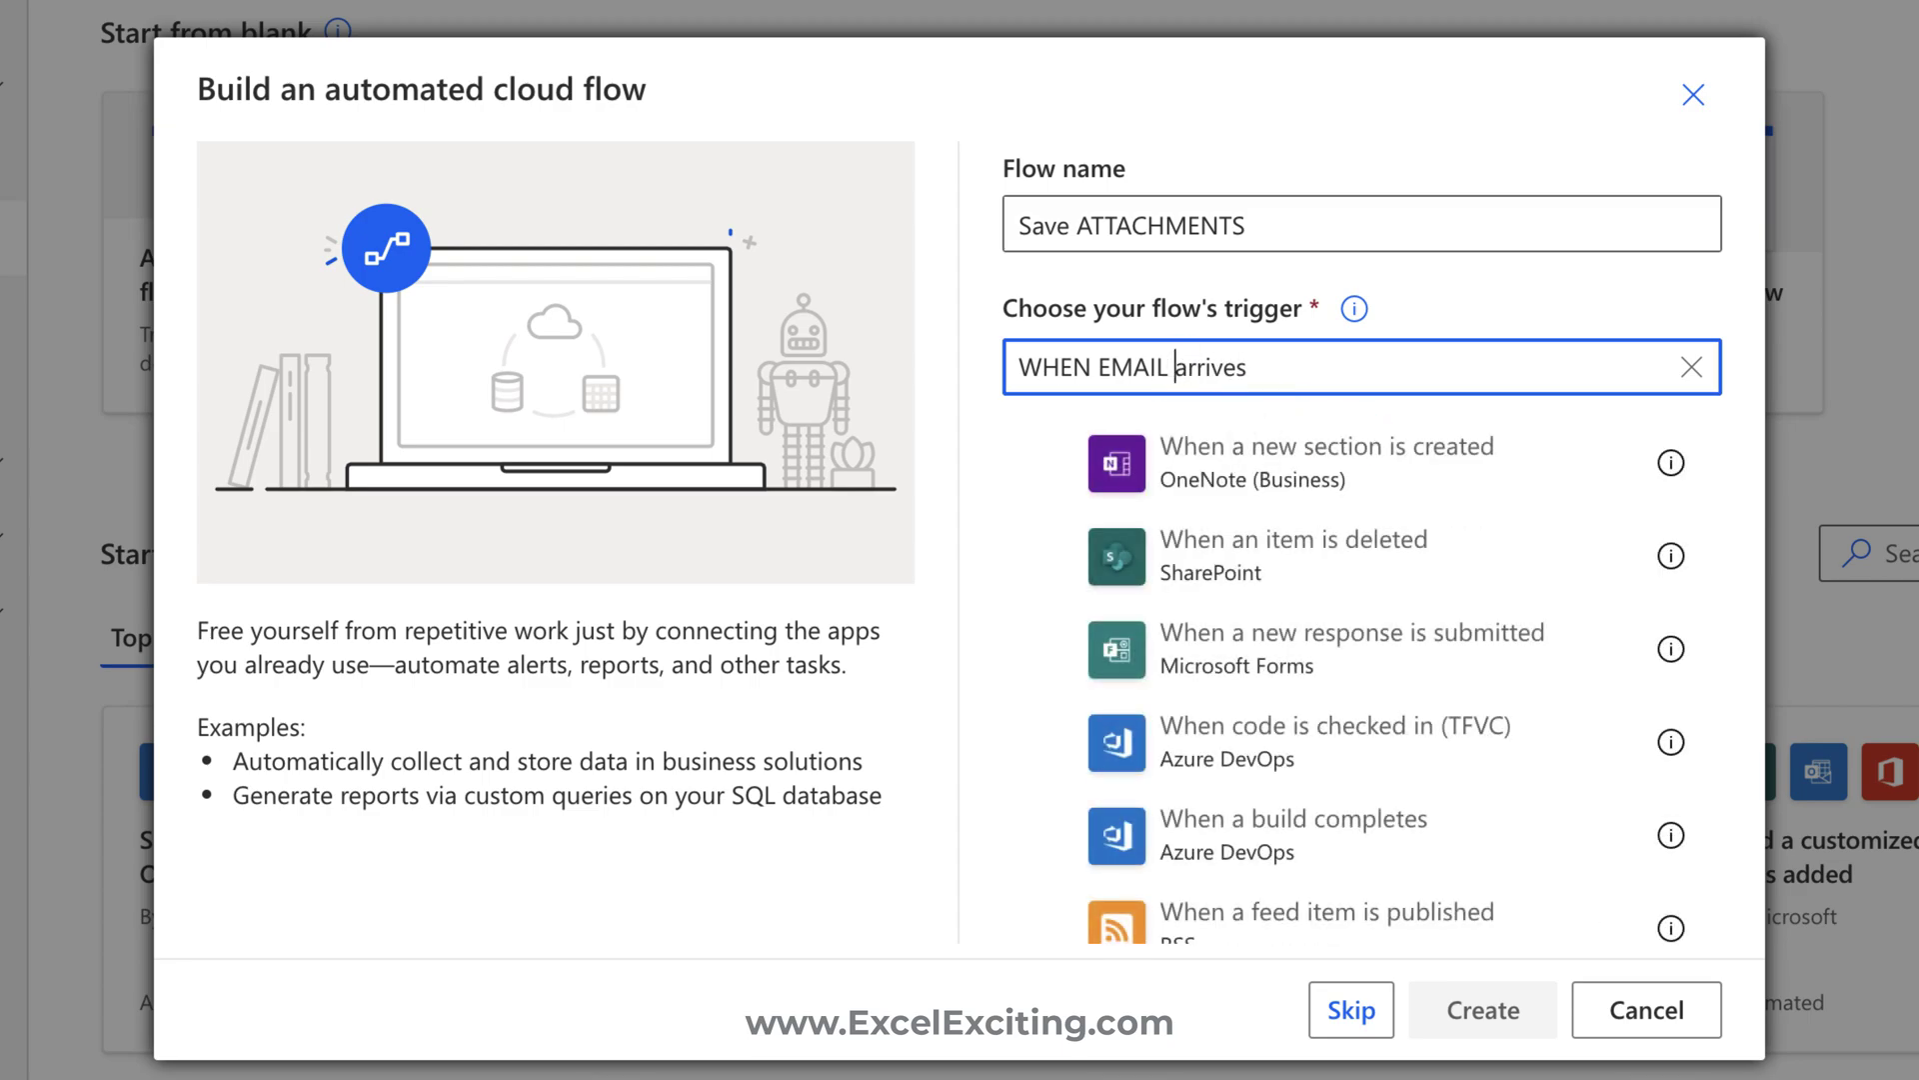
scroll(1329, 677, down, 7)
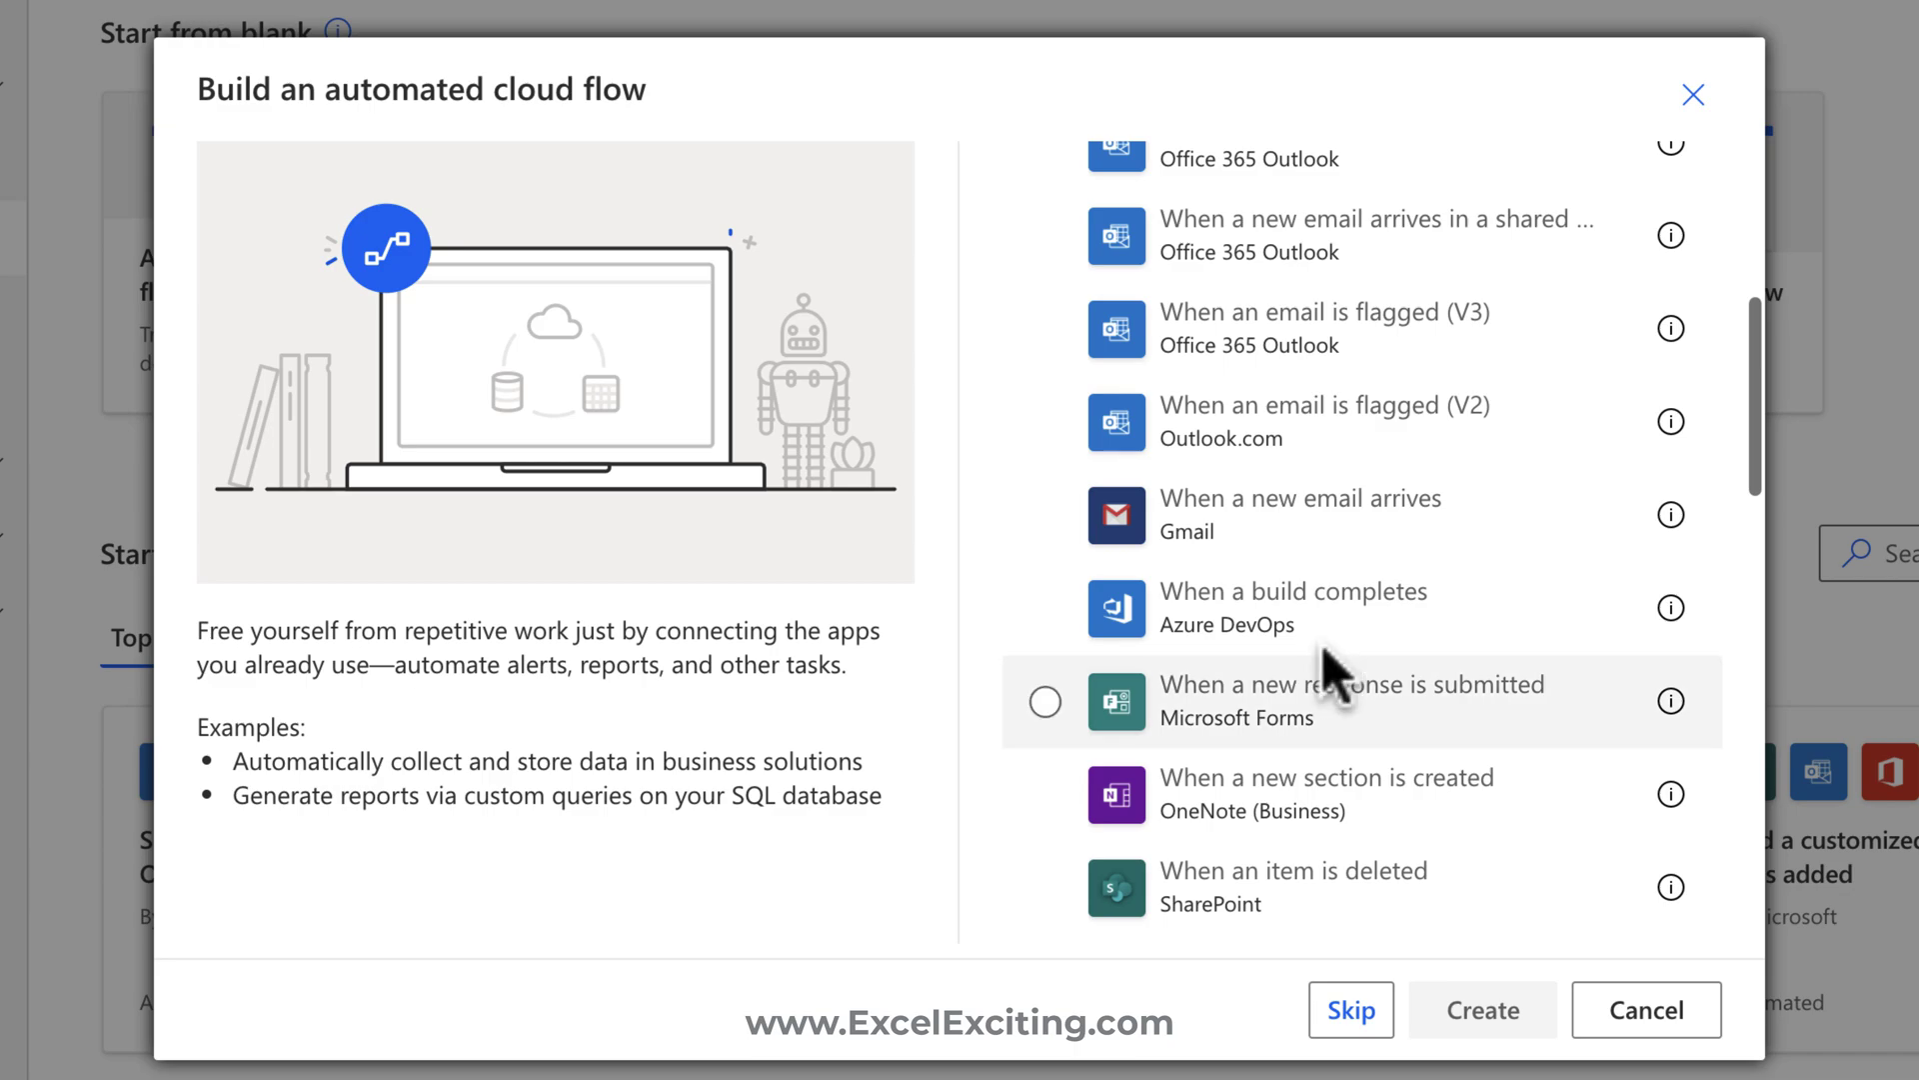
scroll(1304, 695, up, 4)
scroll(1329, 675, up, 3)
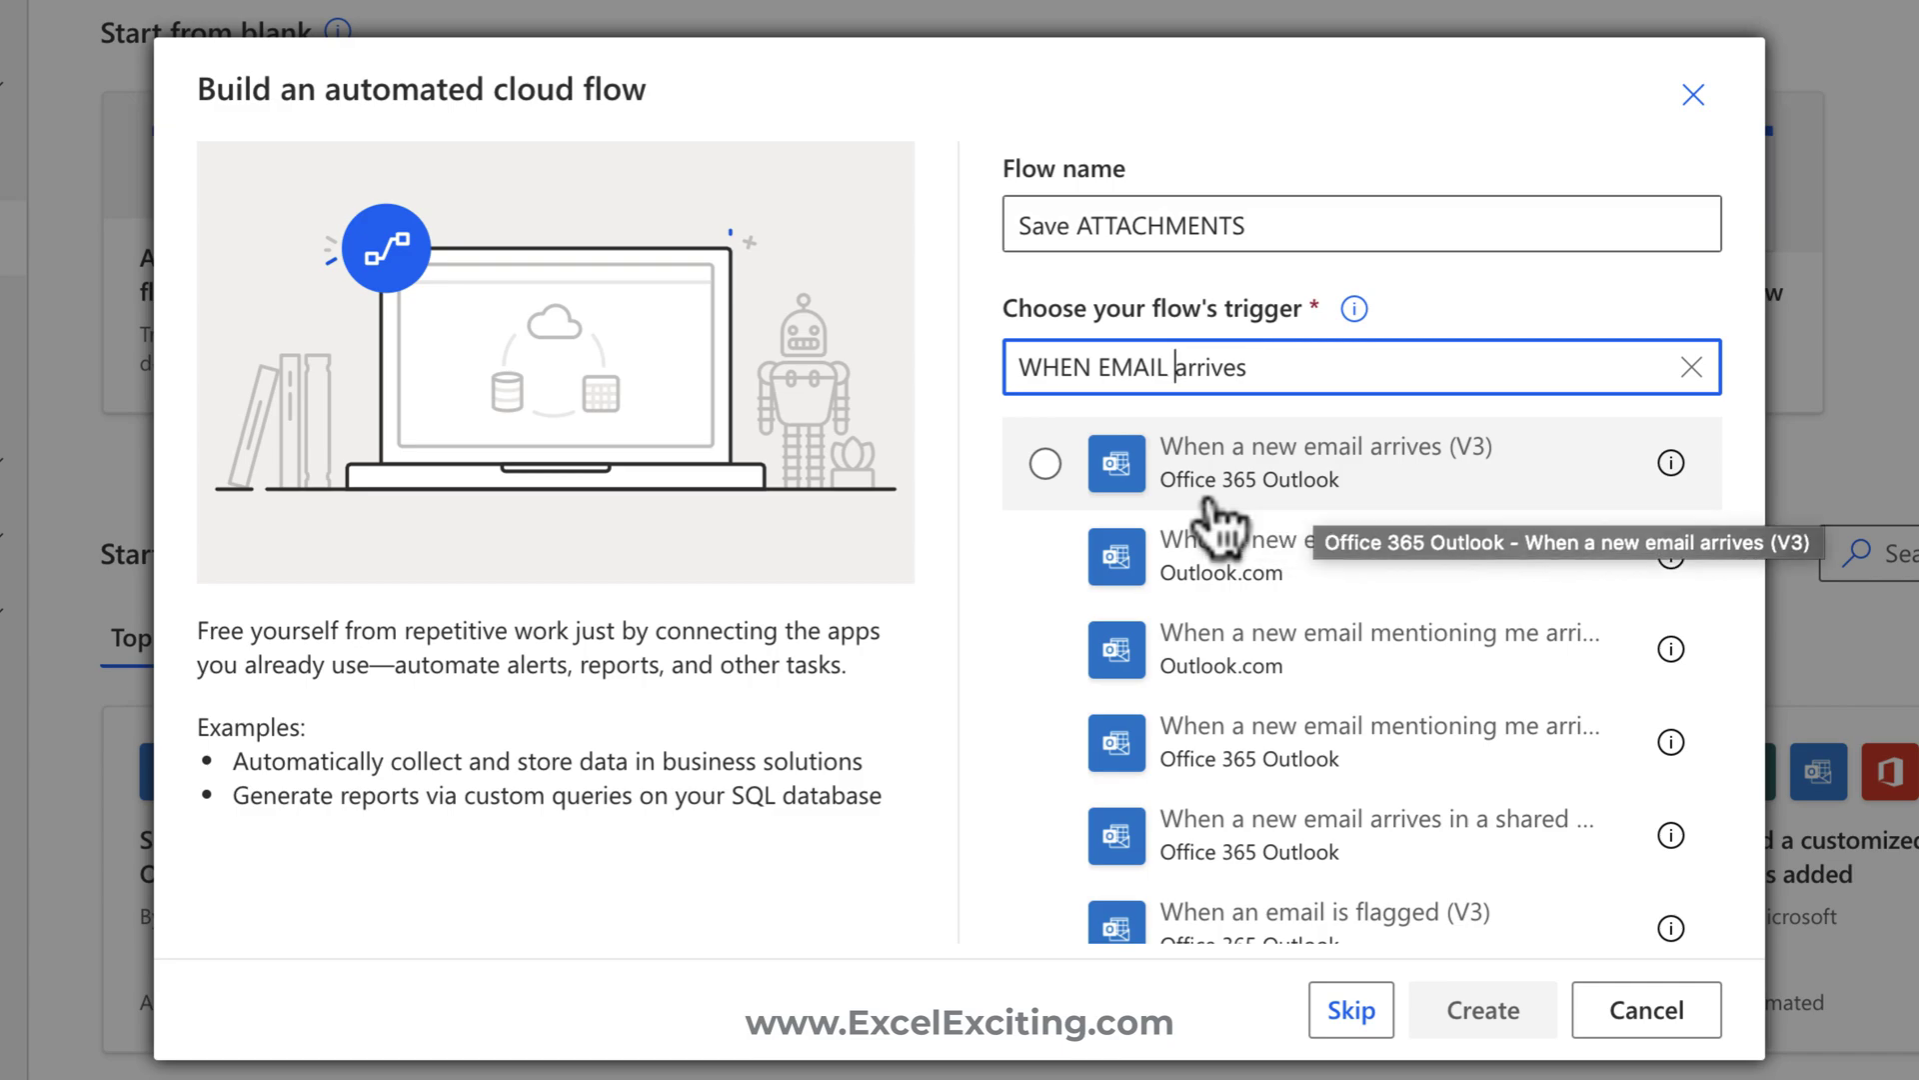
- Skip the wizard and use Outlook.com's 'When a new email arrives (V2)' as the trigger
click(1334, 990)
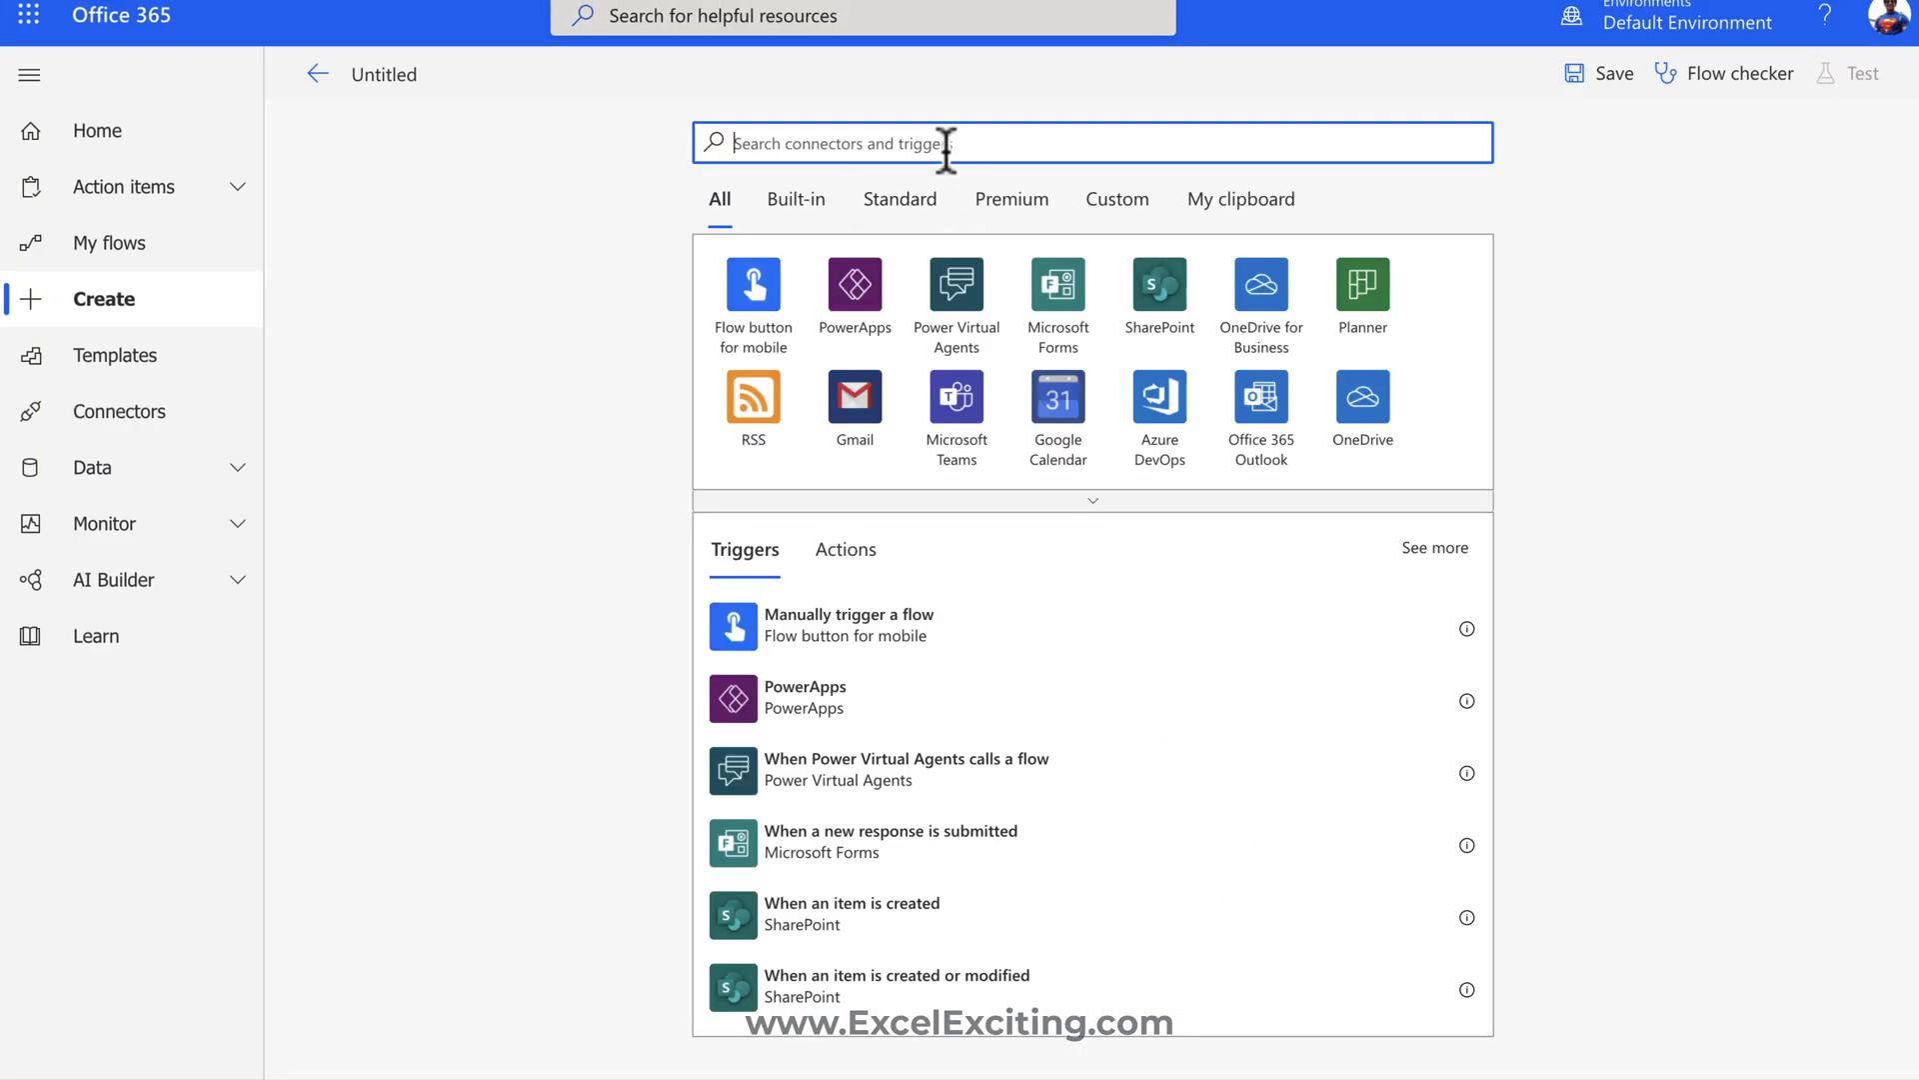
text(out)
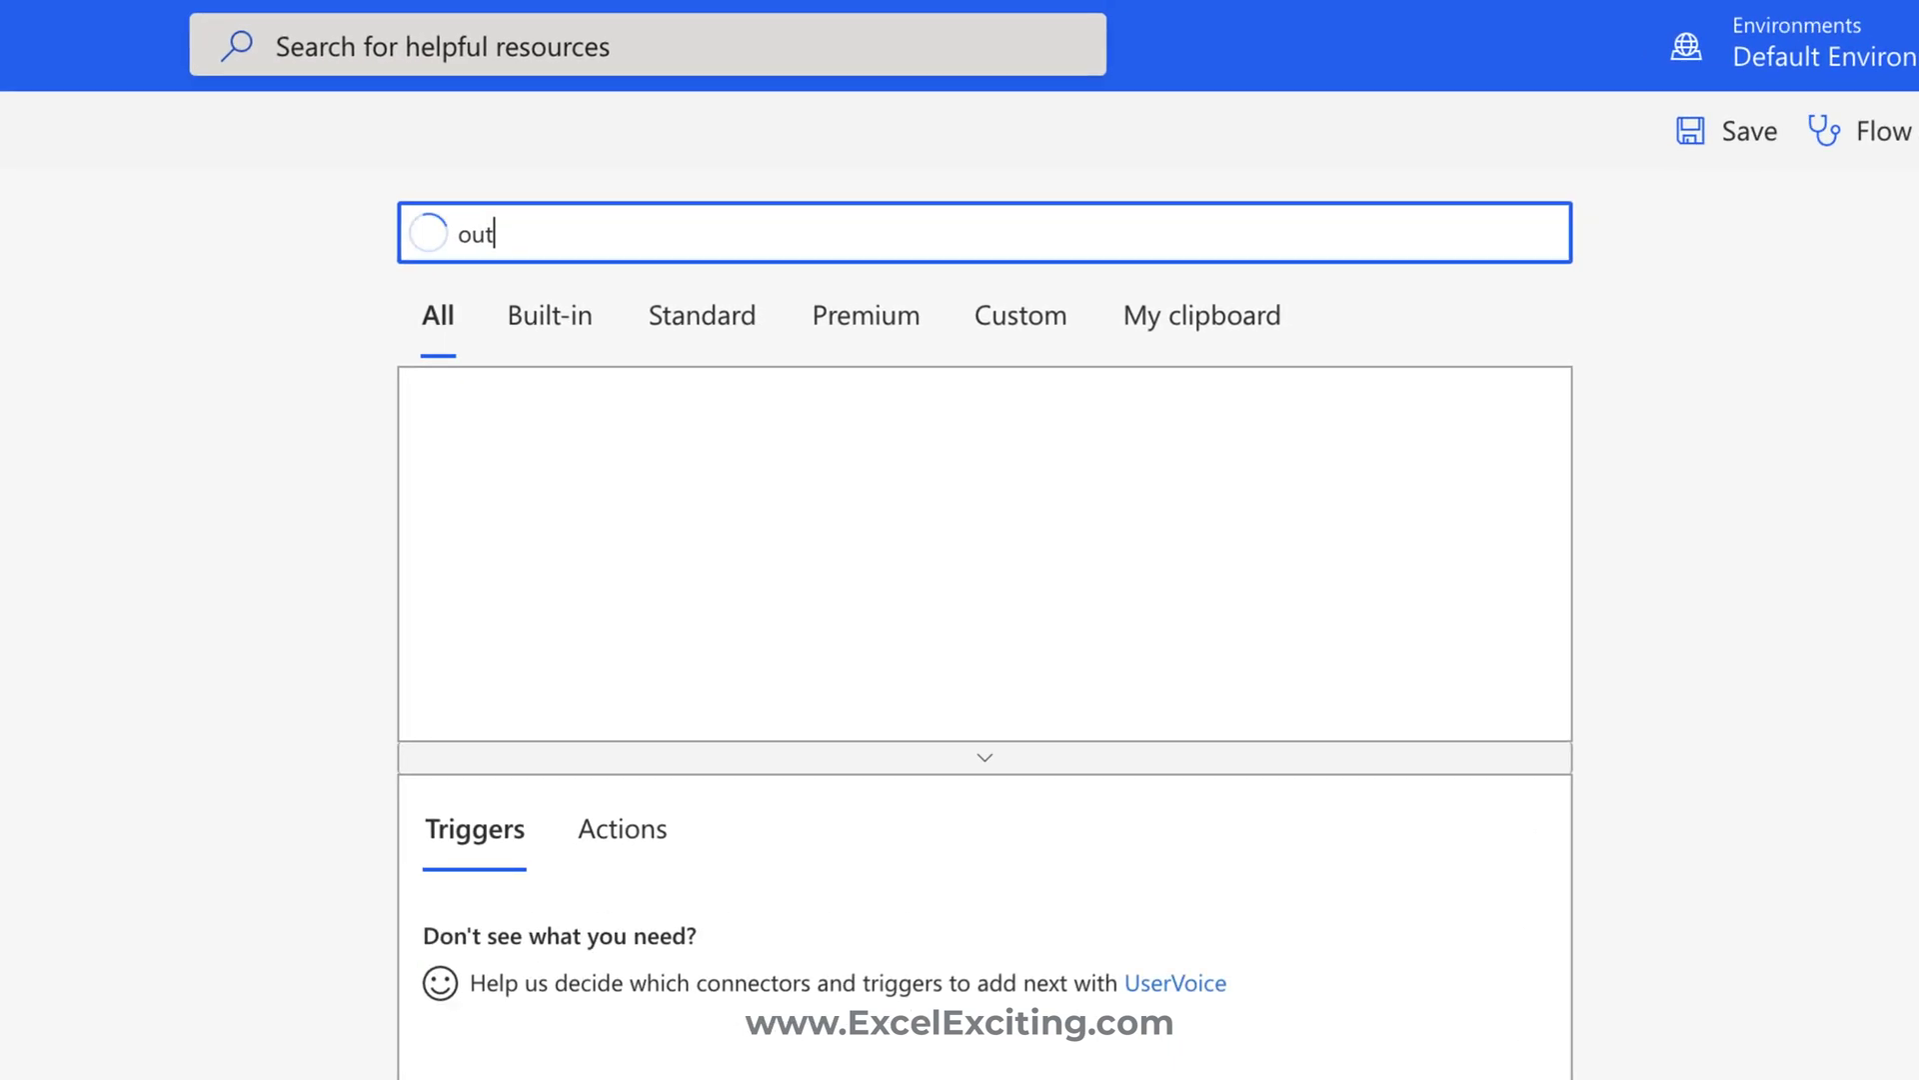
text(look)
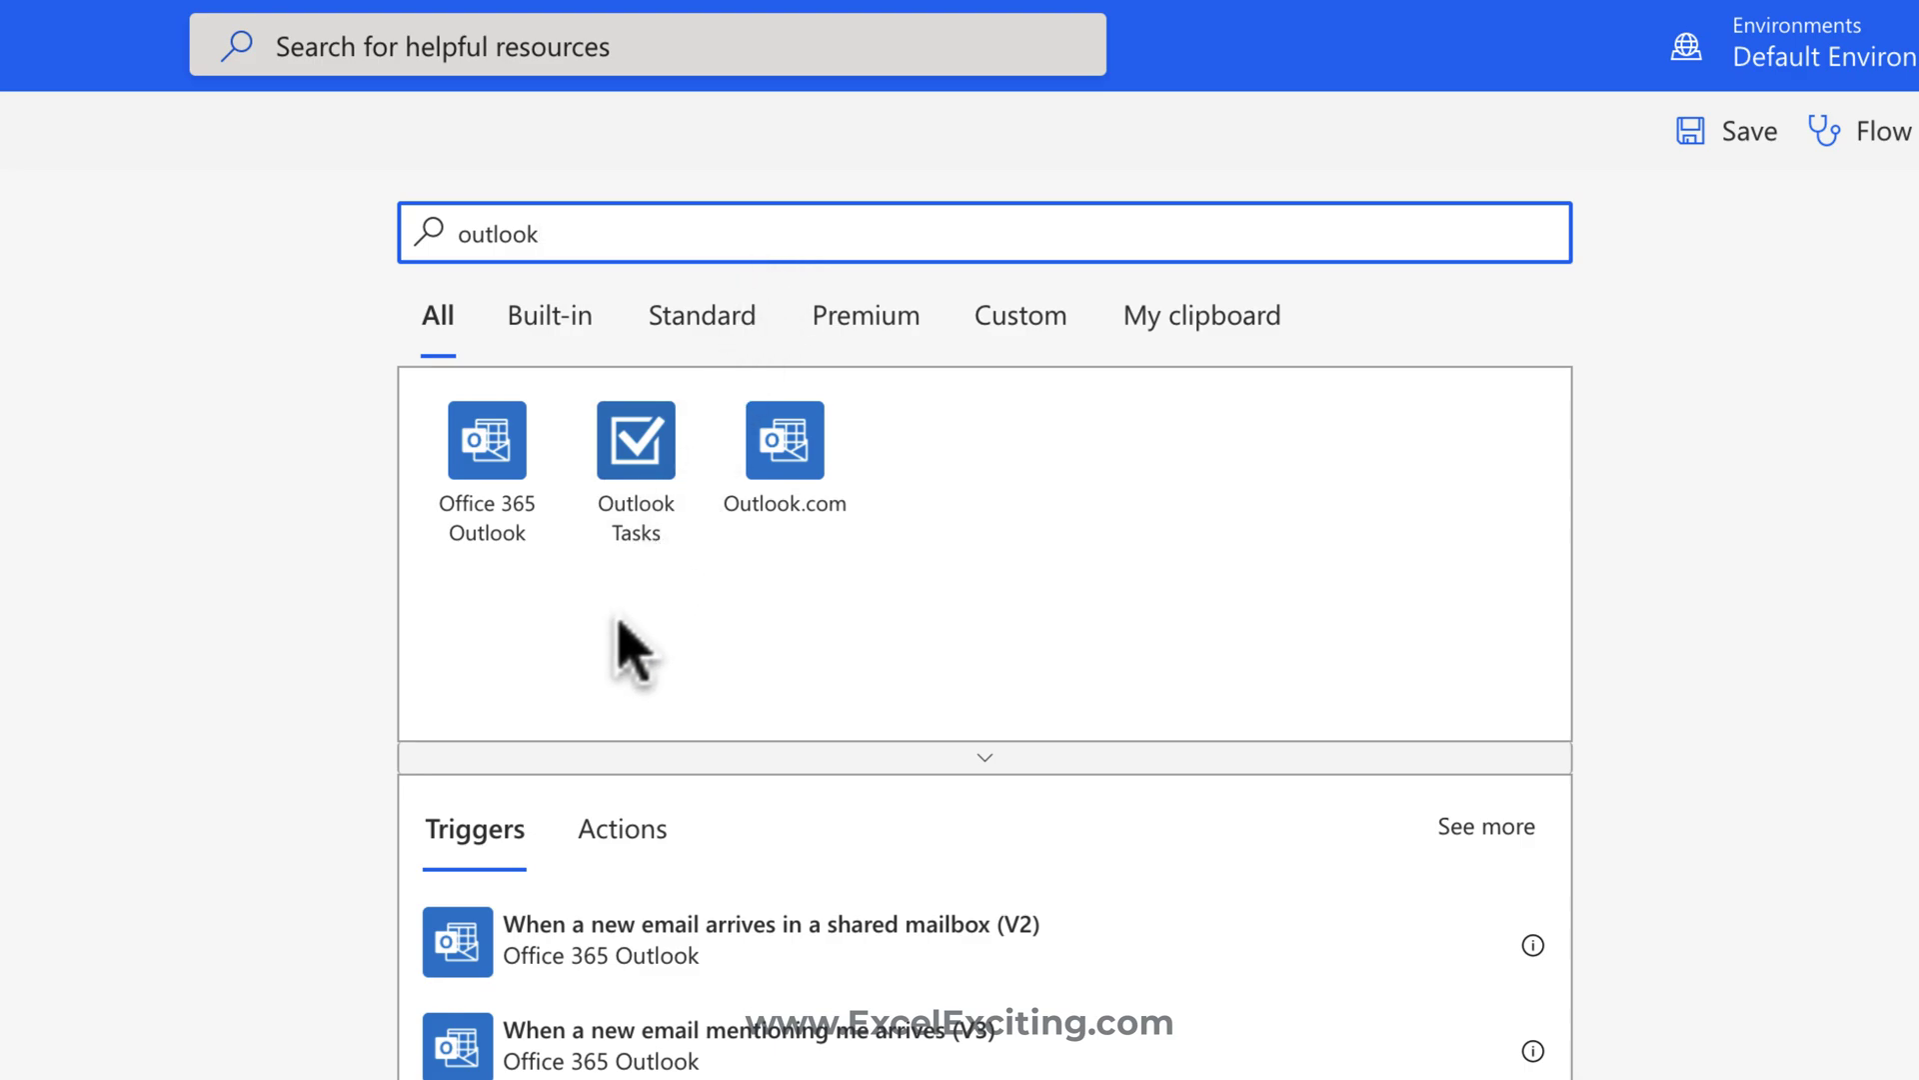
click(790, 465)
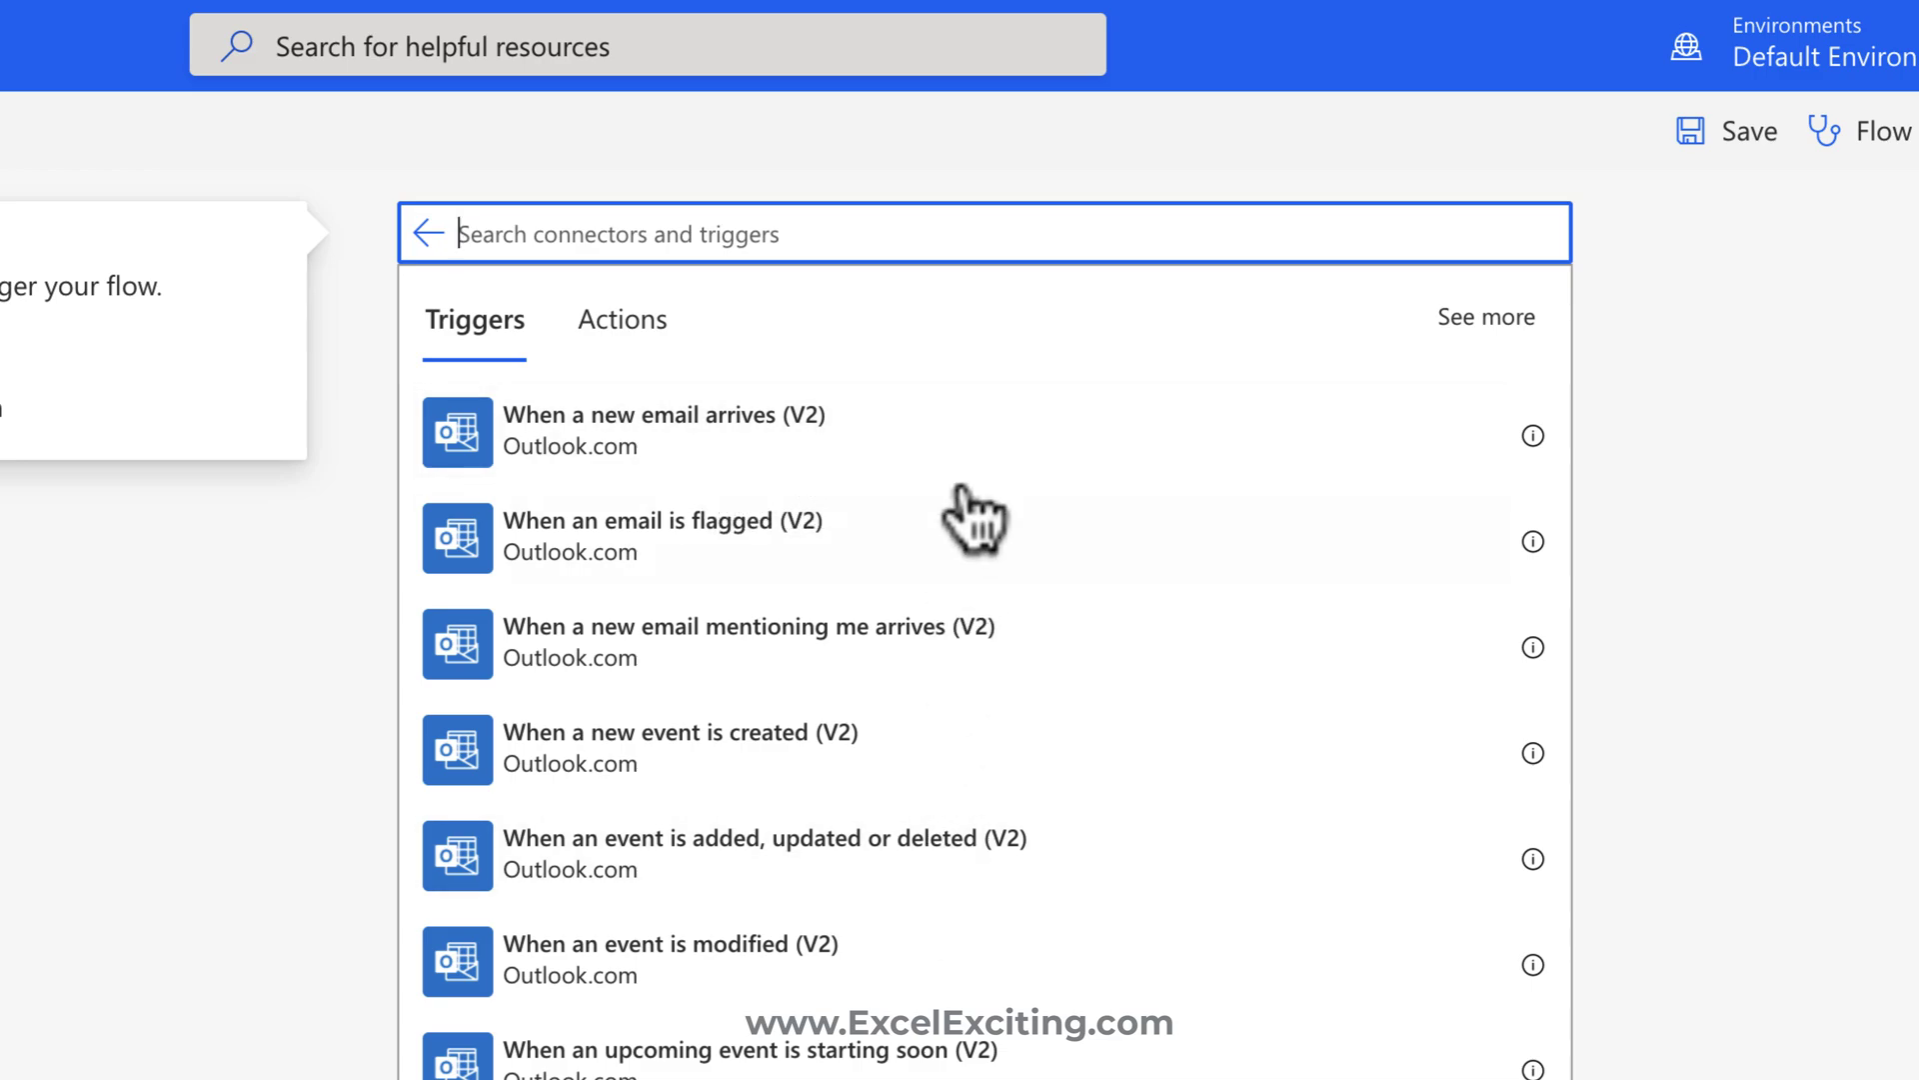
click(915, 442)
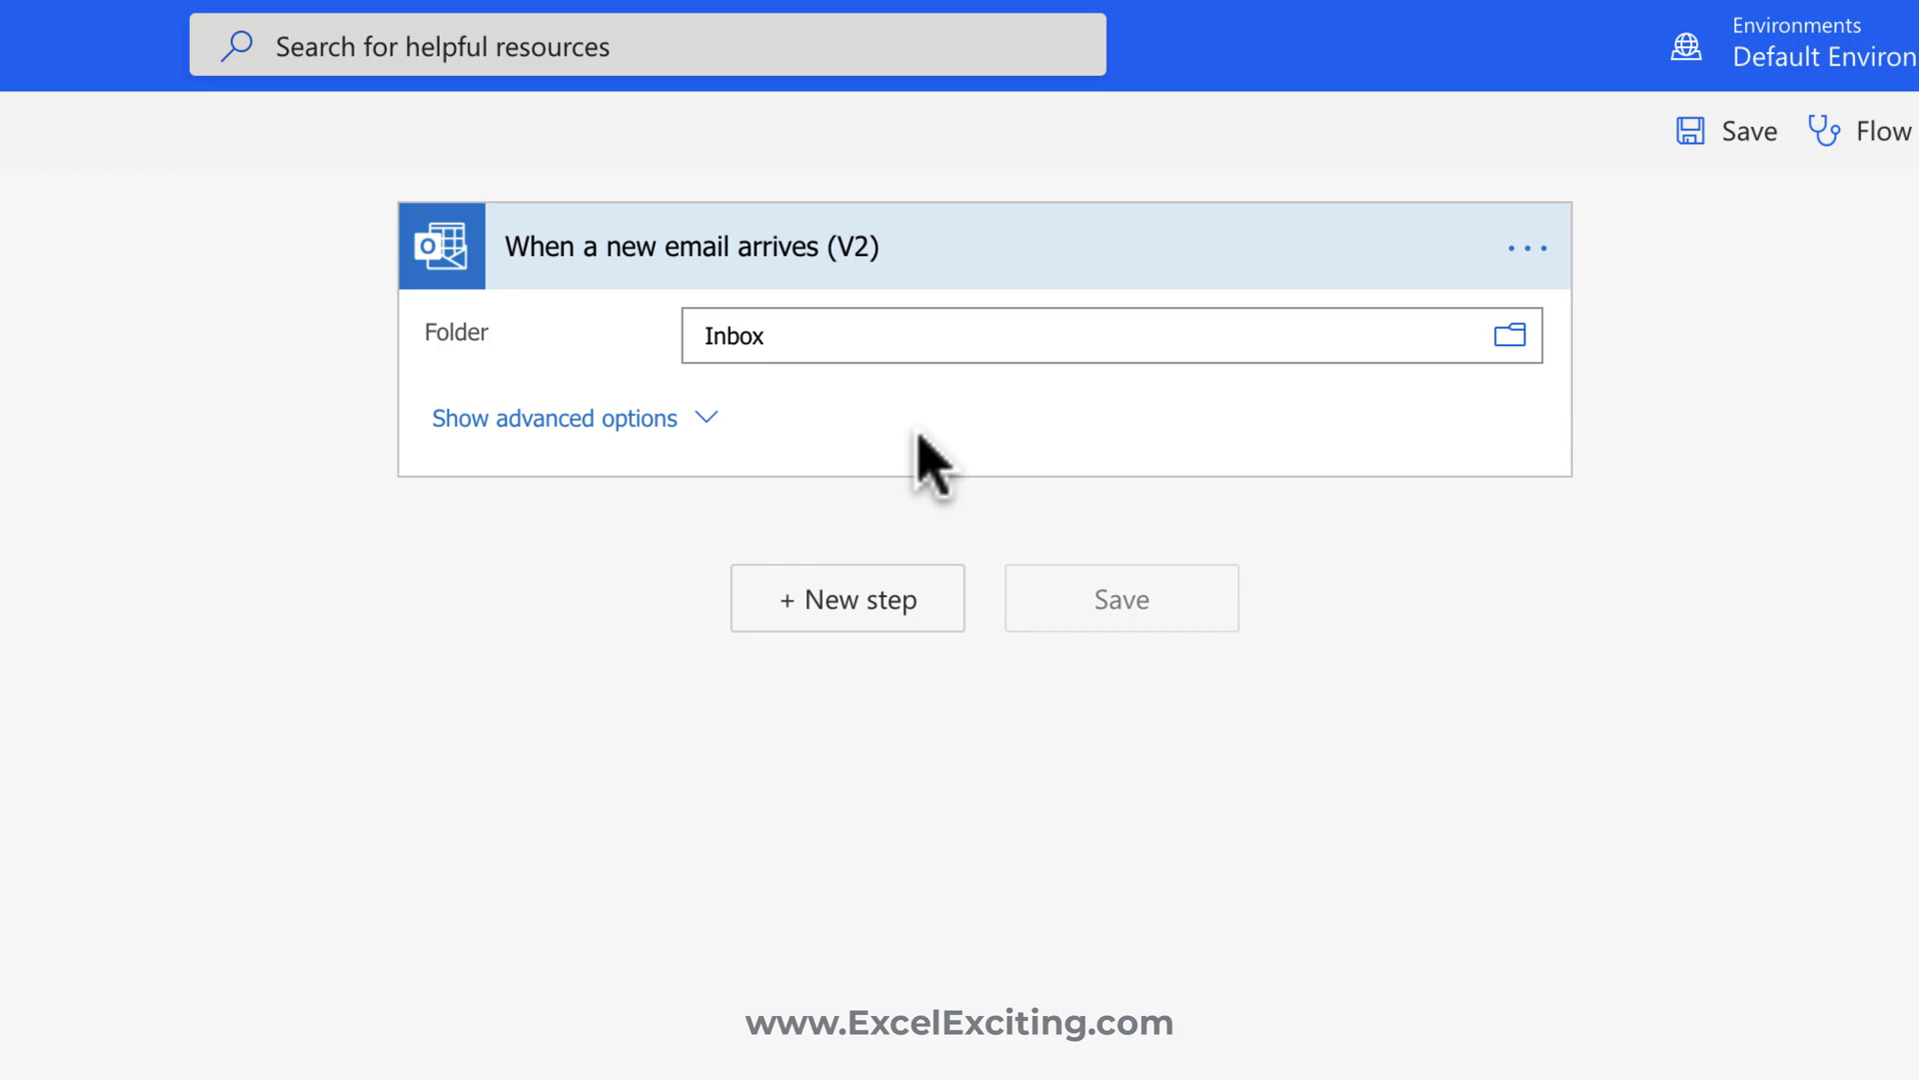
- Add a OneDrive 'Create file' action after the new-email trigger
click(879, 603)
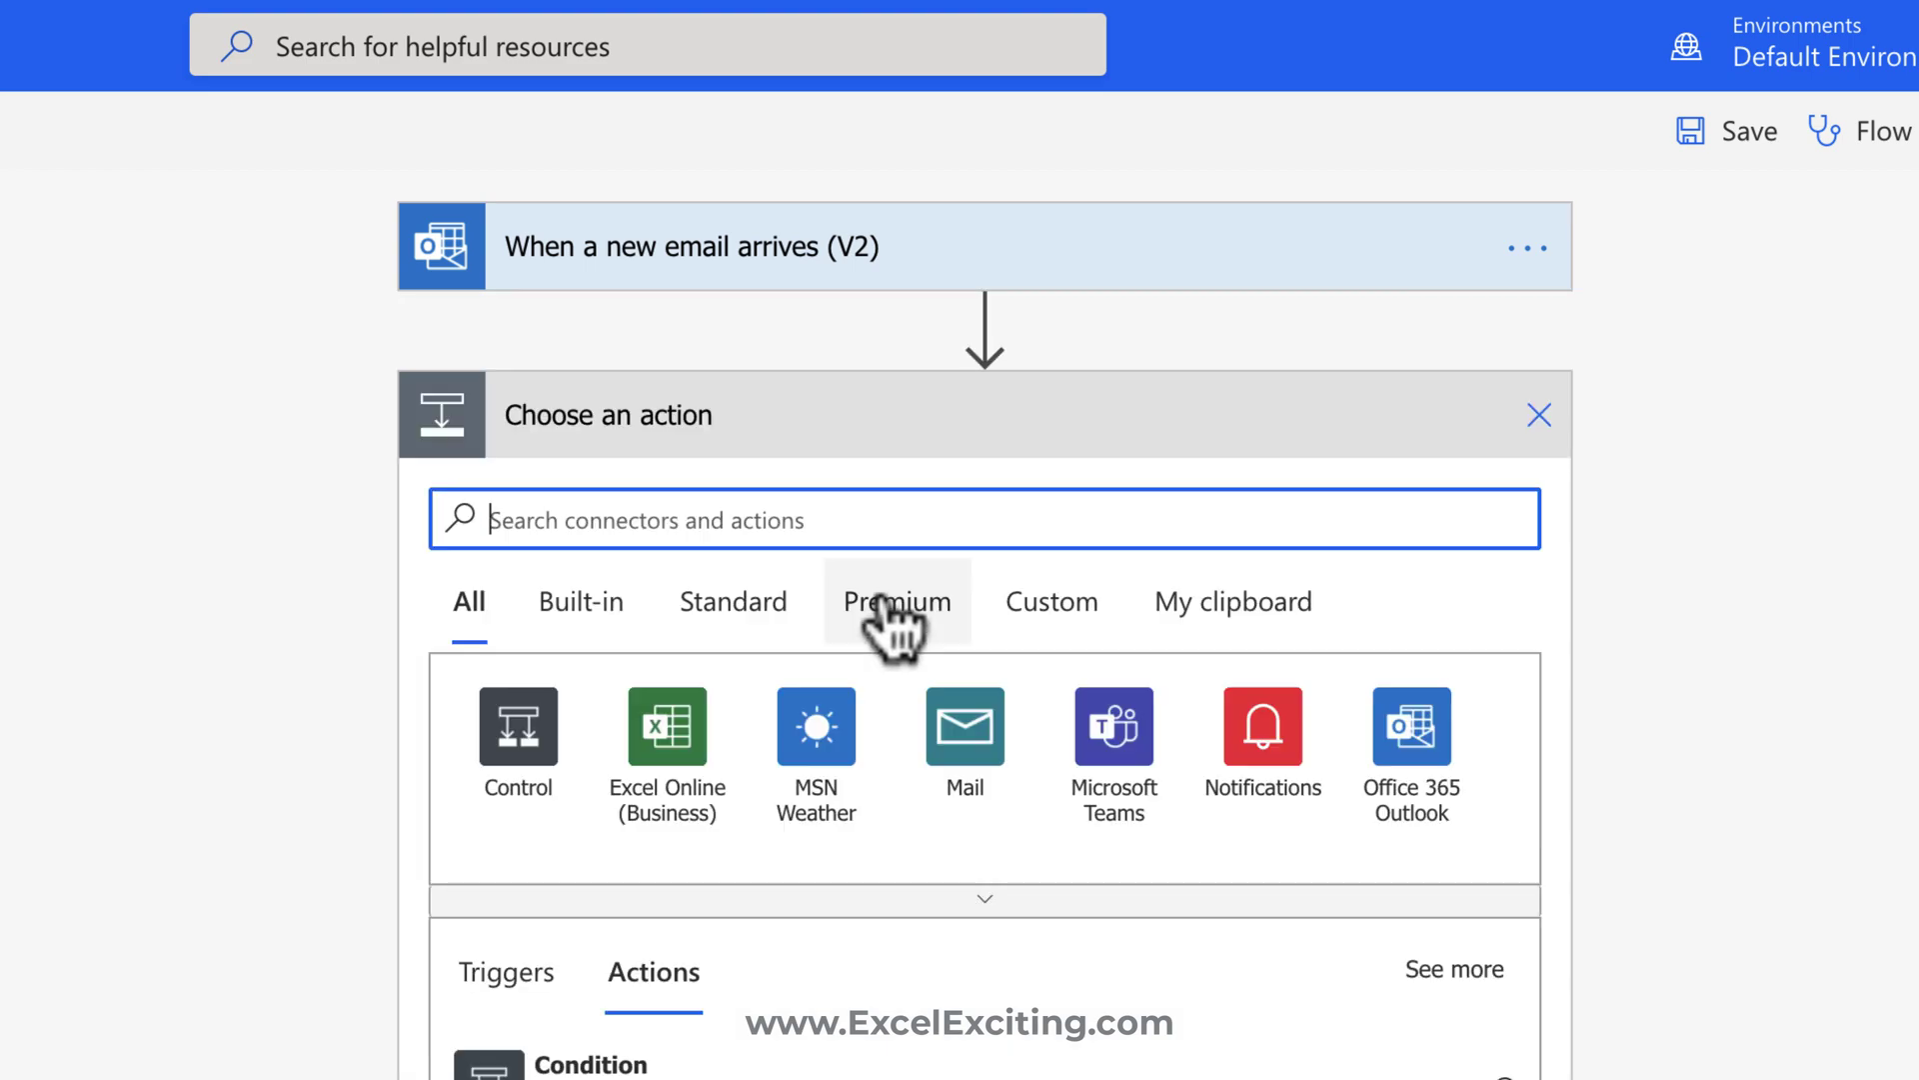
text(one)
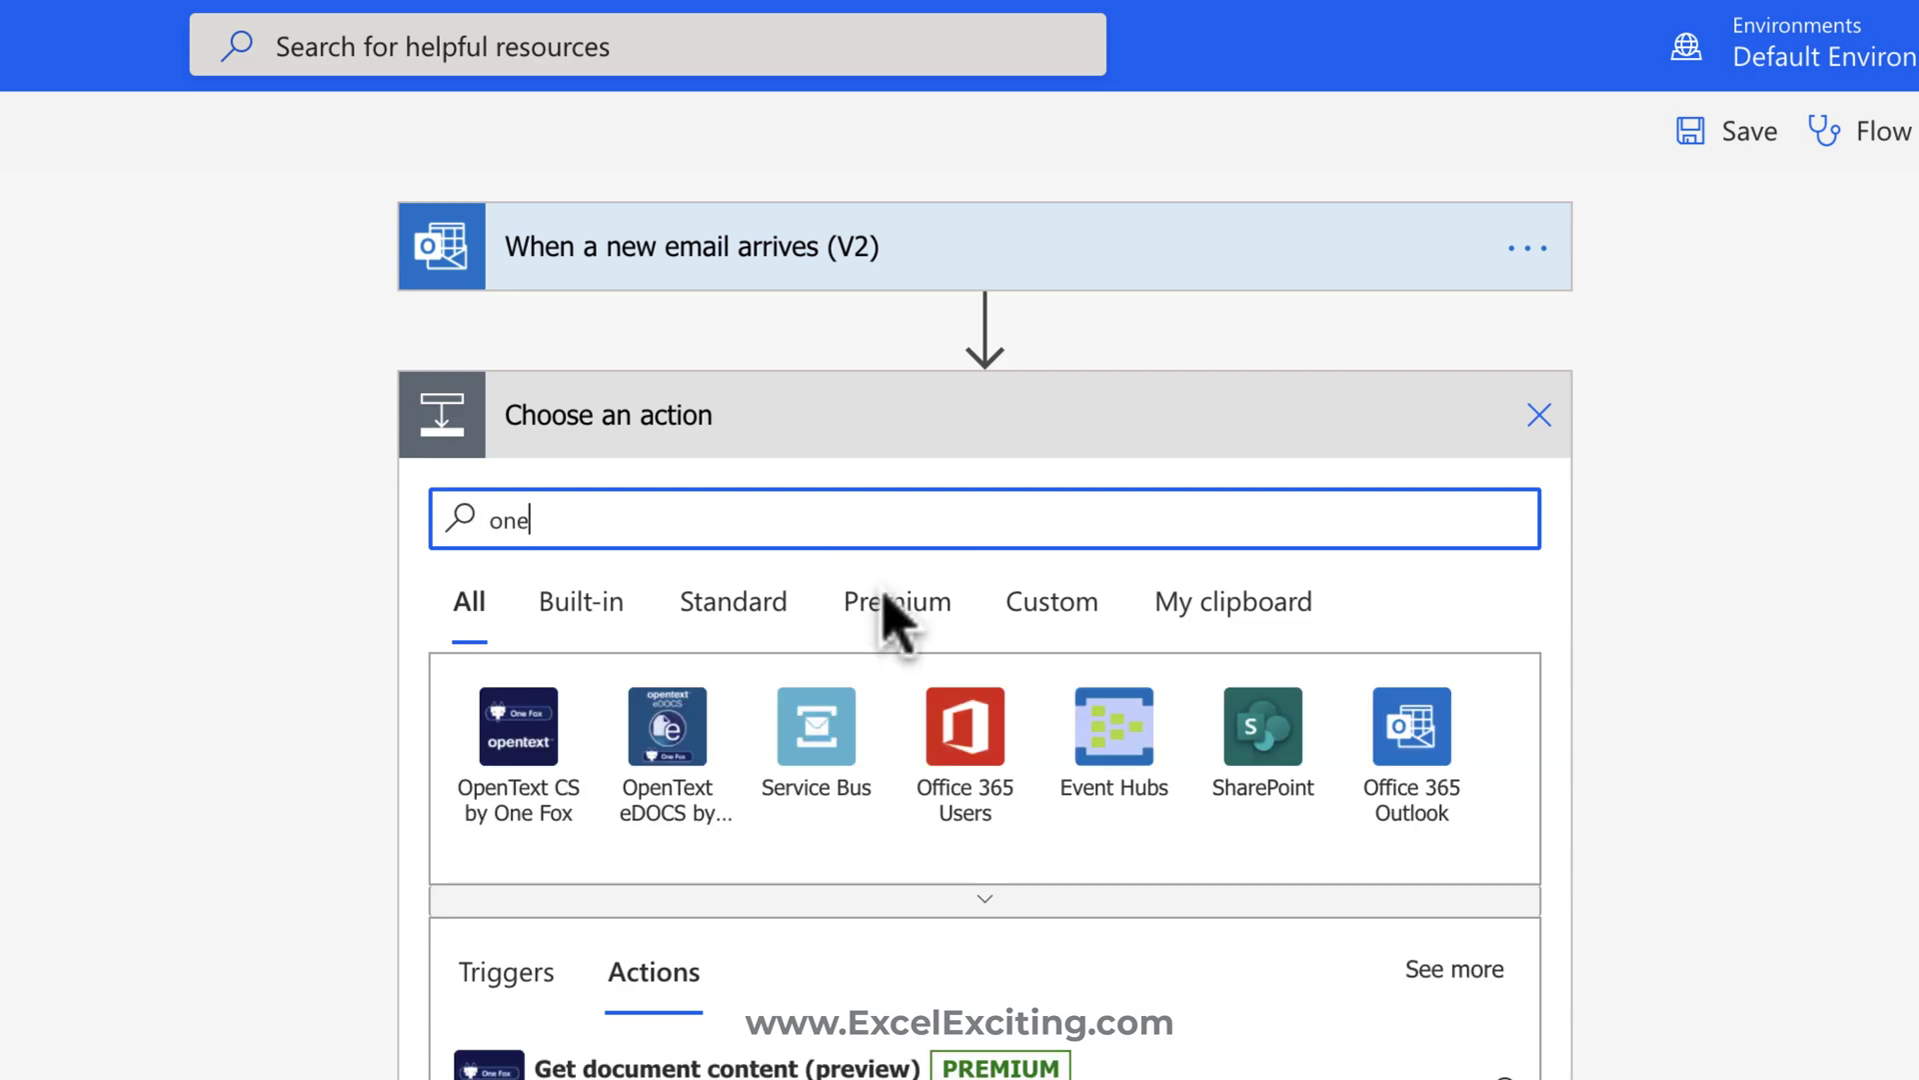
text(drive)
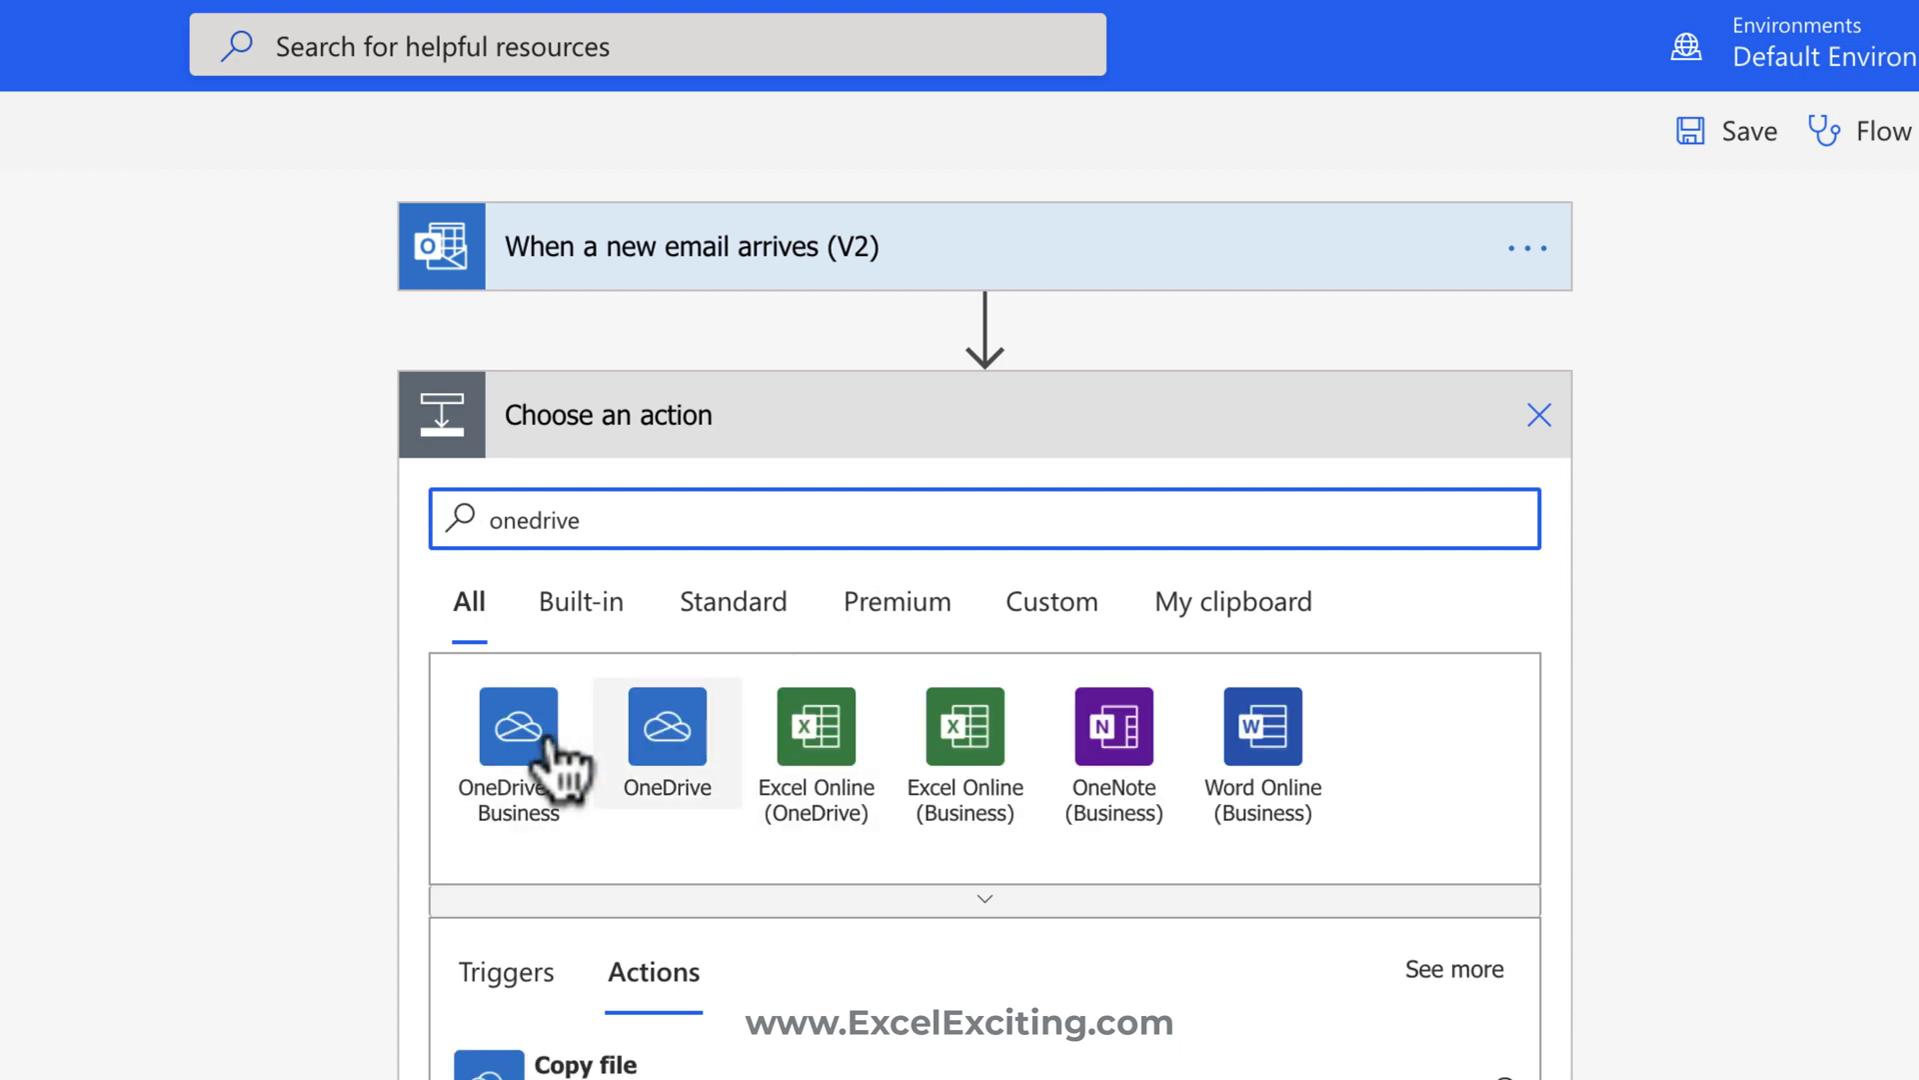
click(670, 734)
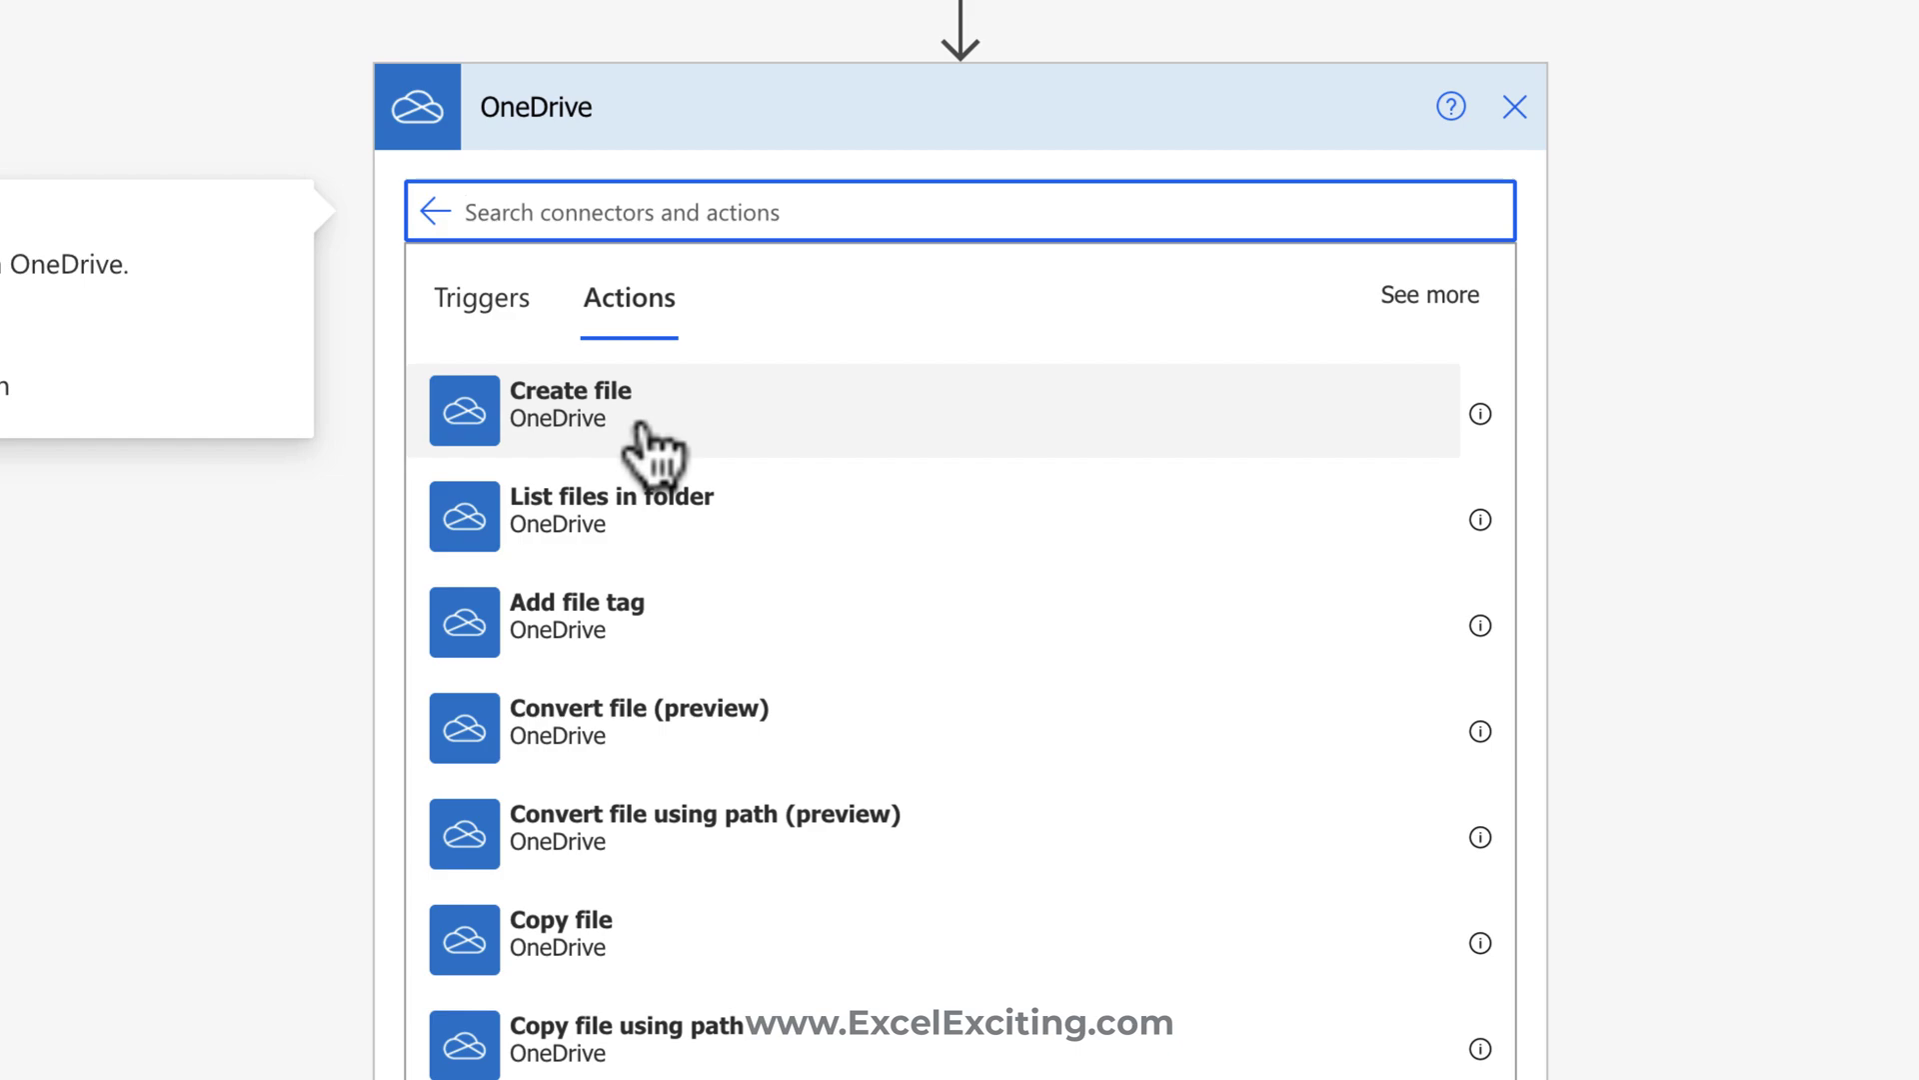
scroll(715, 715, down, 3)
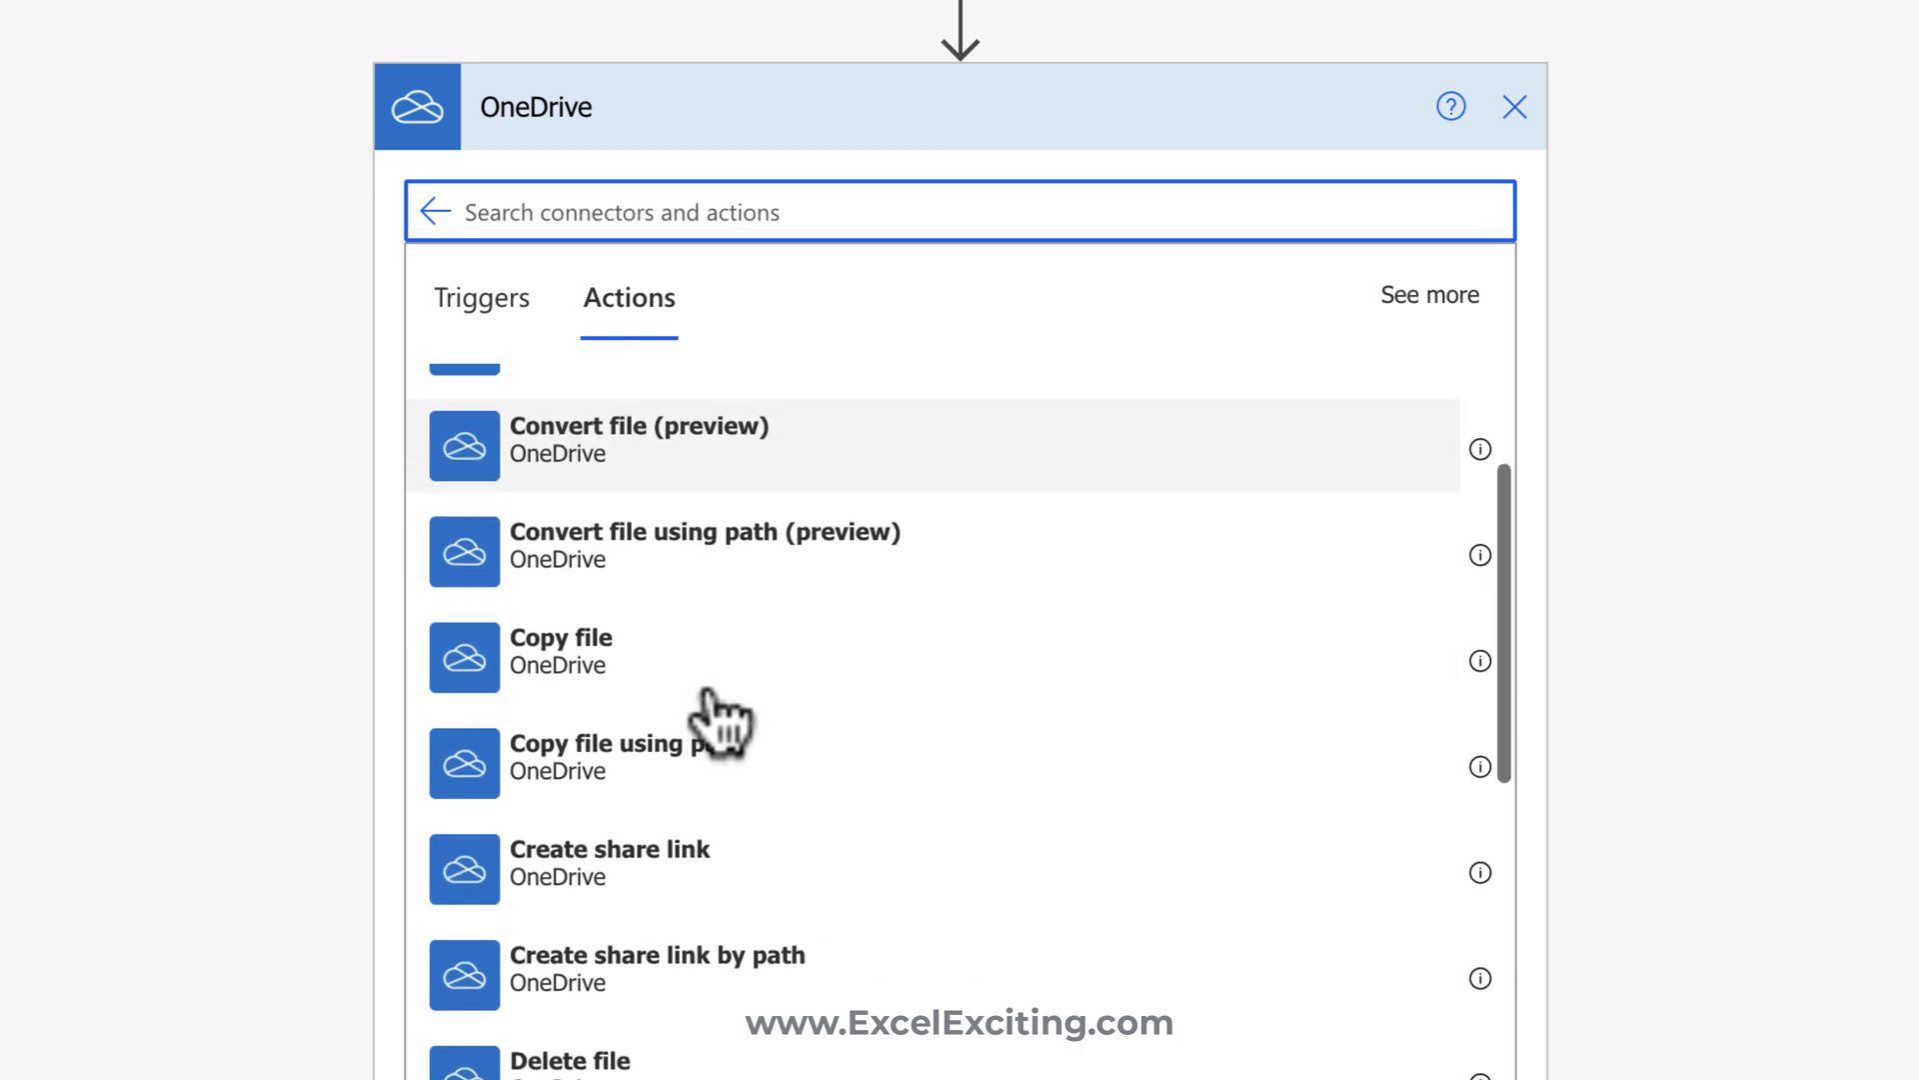
scroll(770, 655, up, 2)
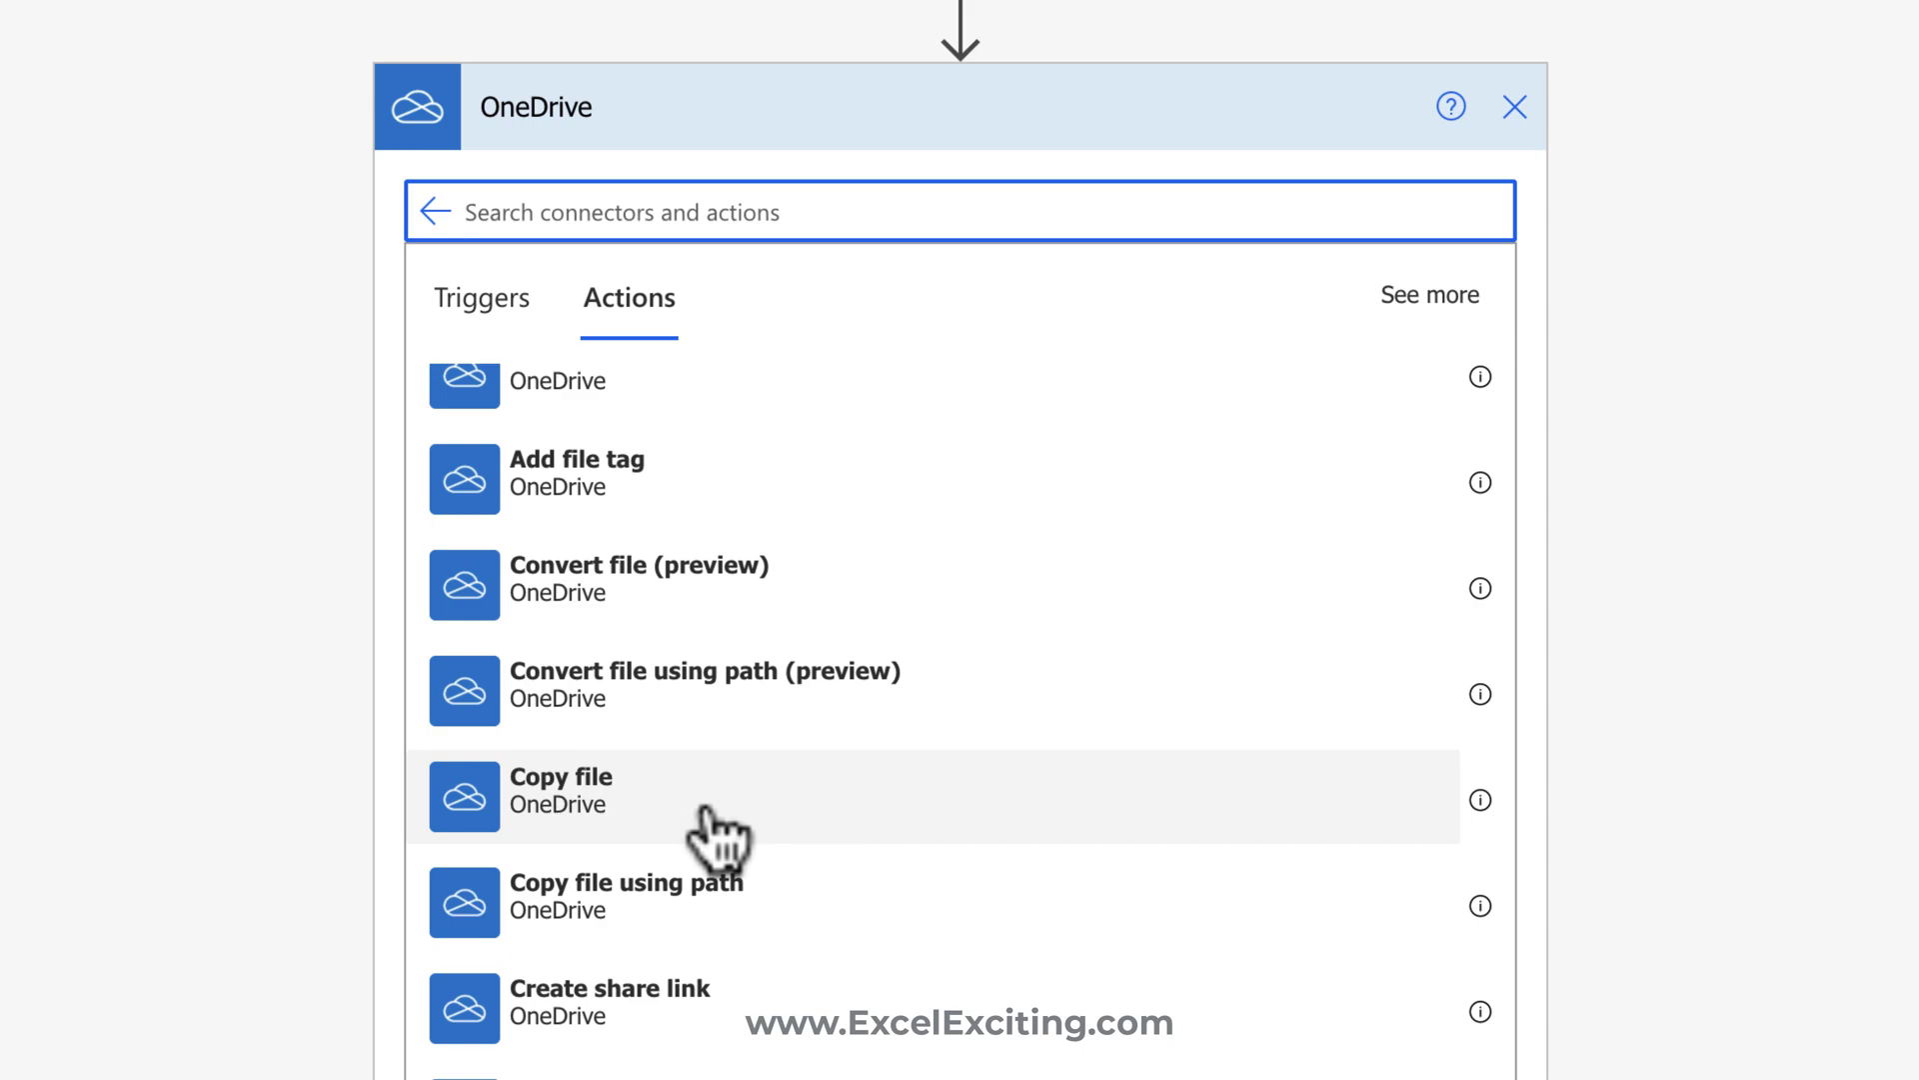
scroll(704, 811, up, 2)
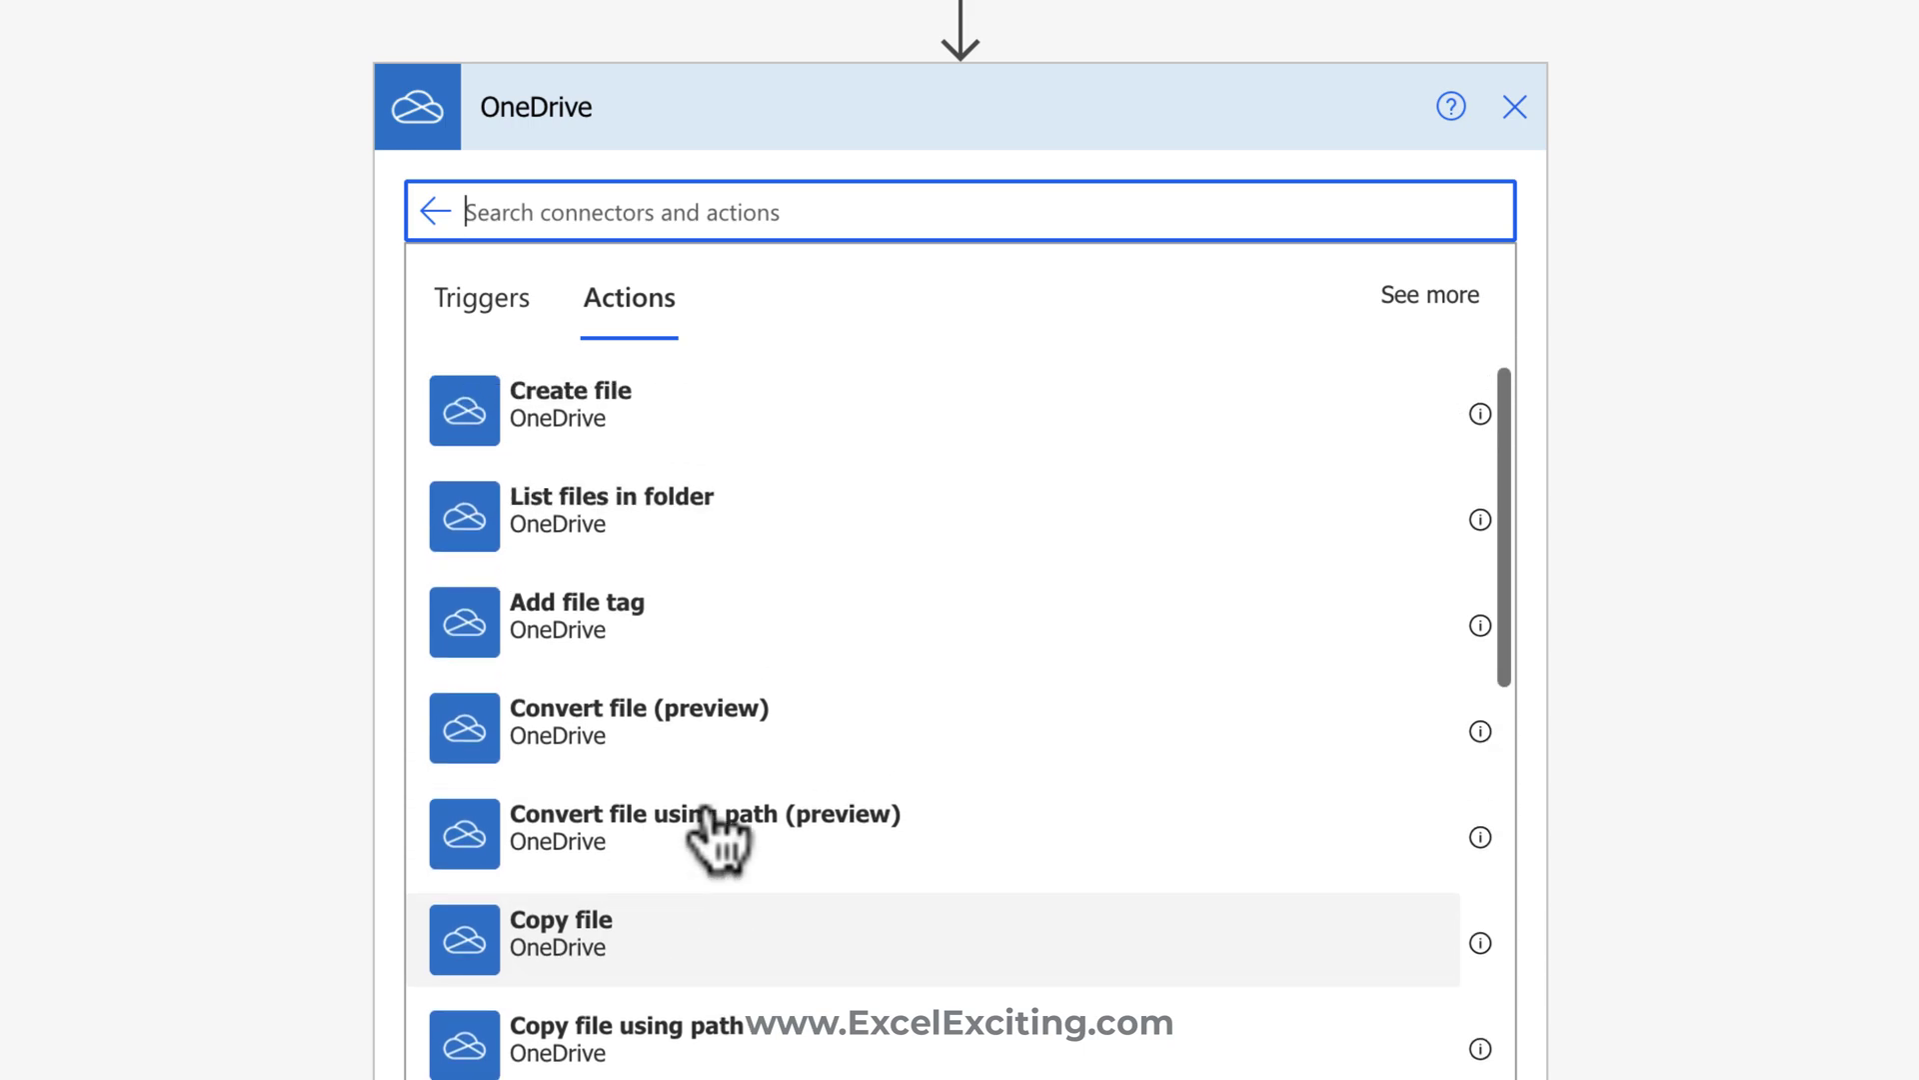
click(796, 423)
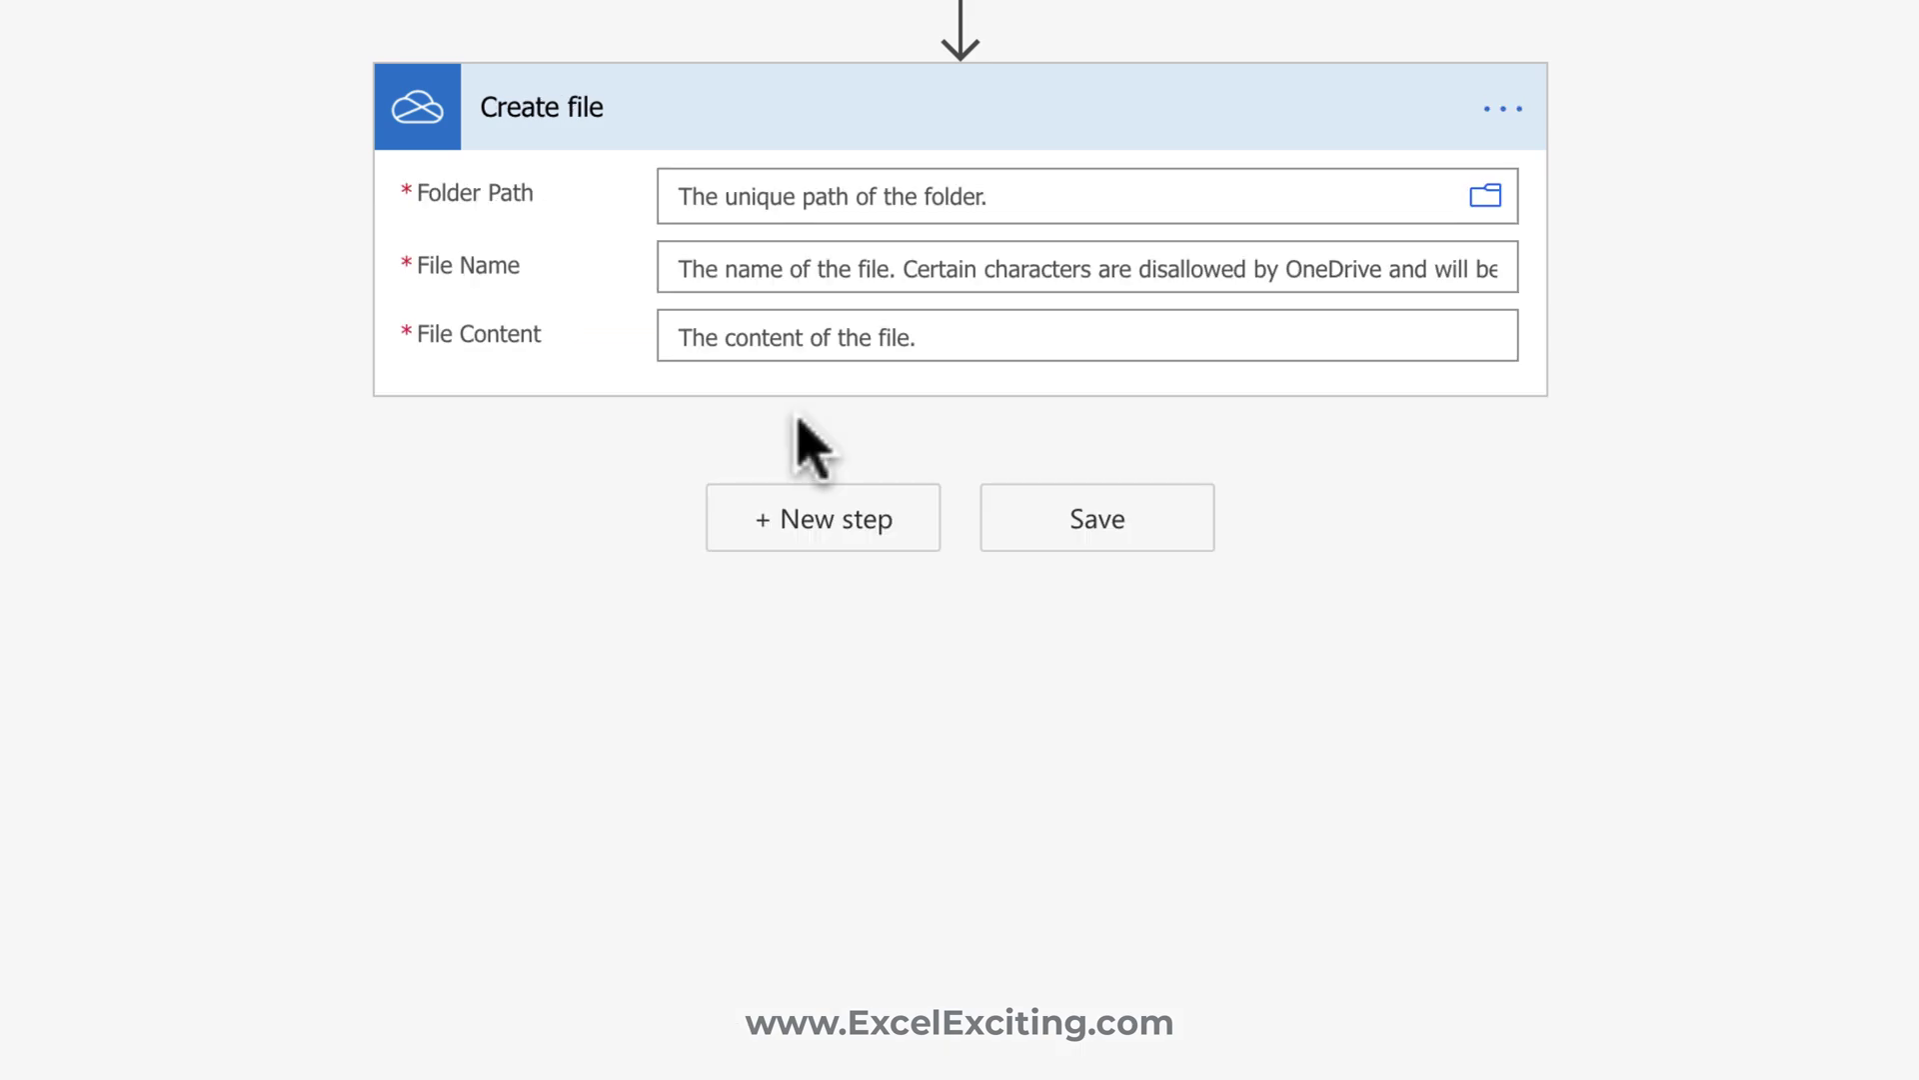
- Set the Create file Folder Path to /Email Attachments
click(977, 196)
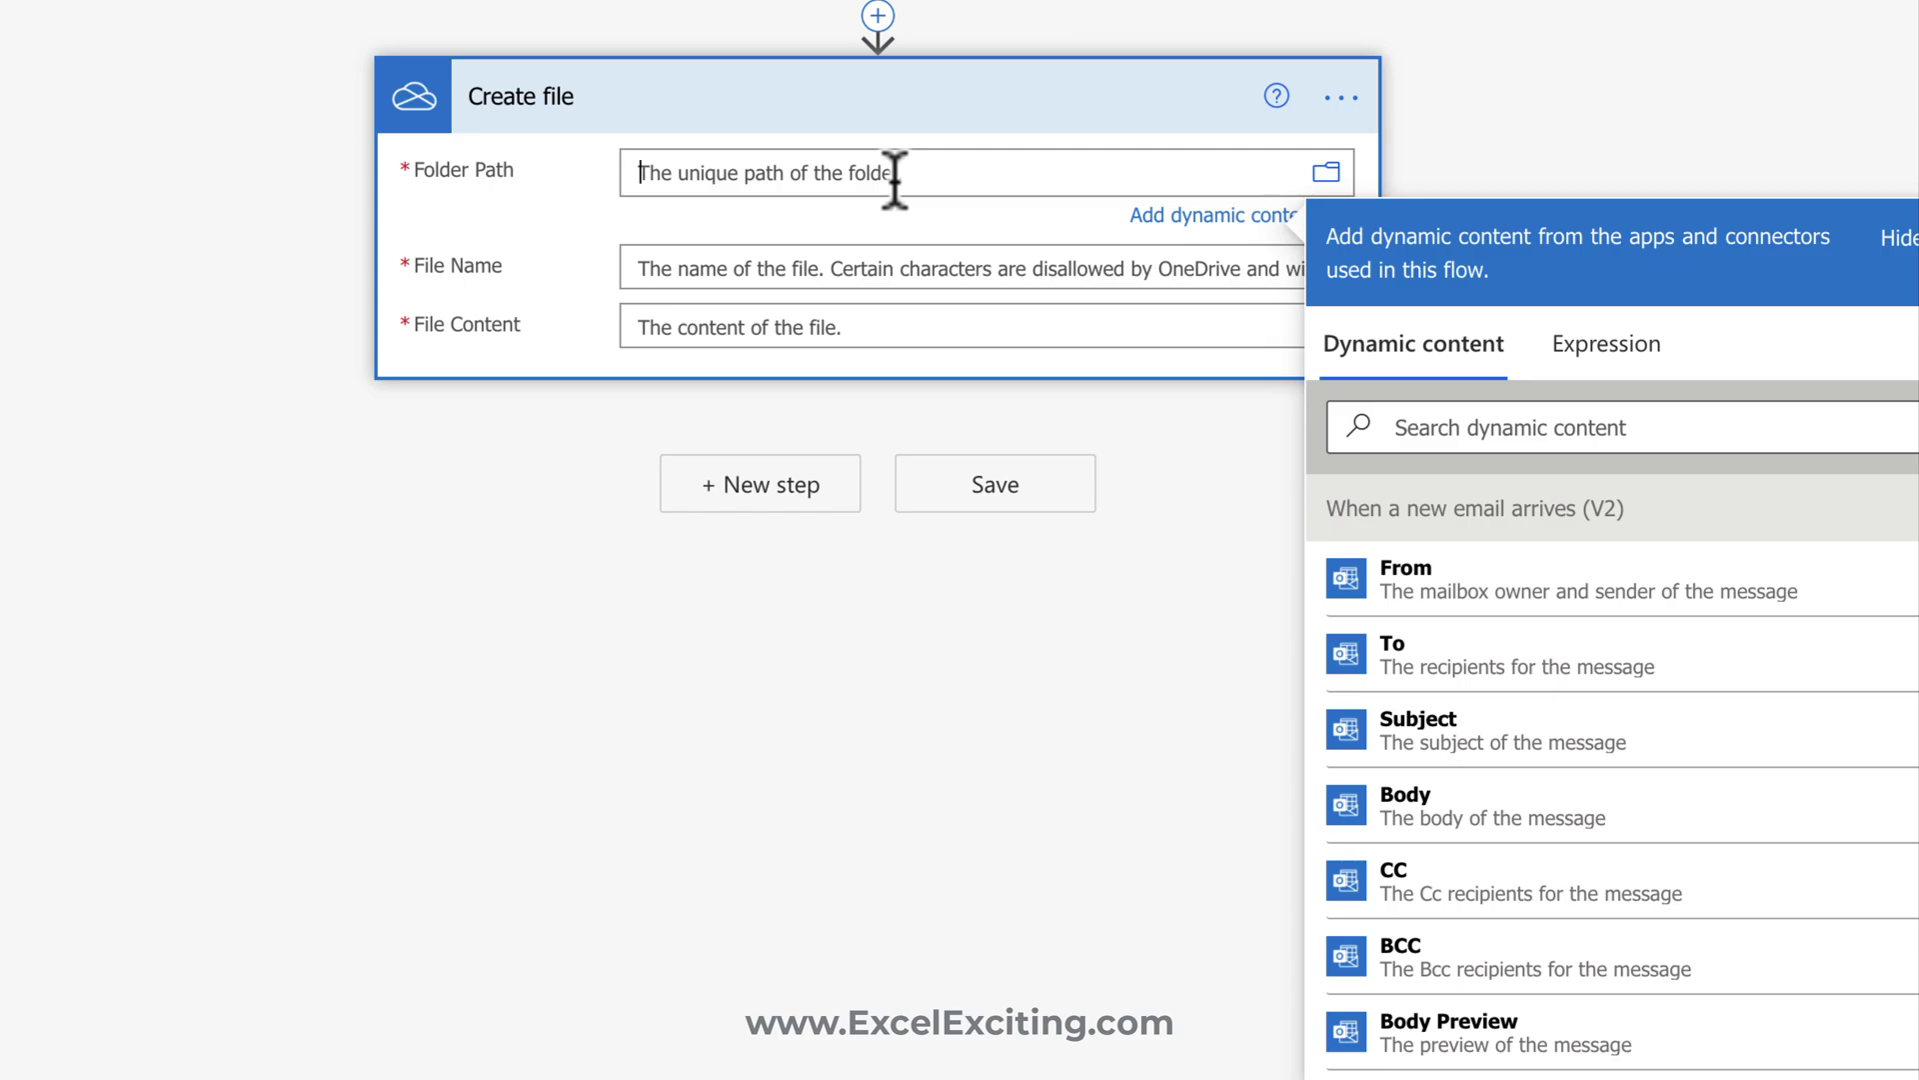
text(/ E)
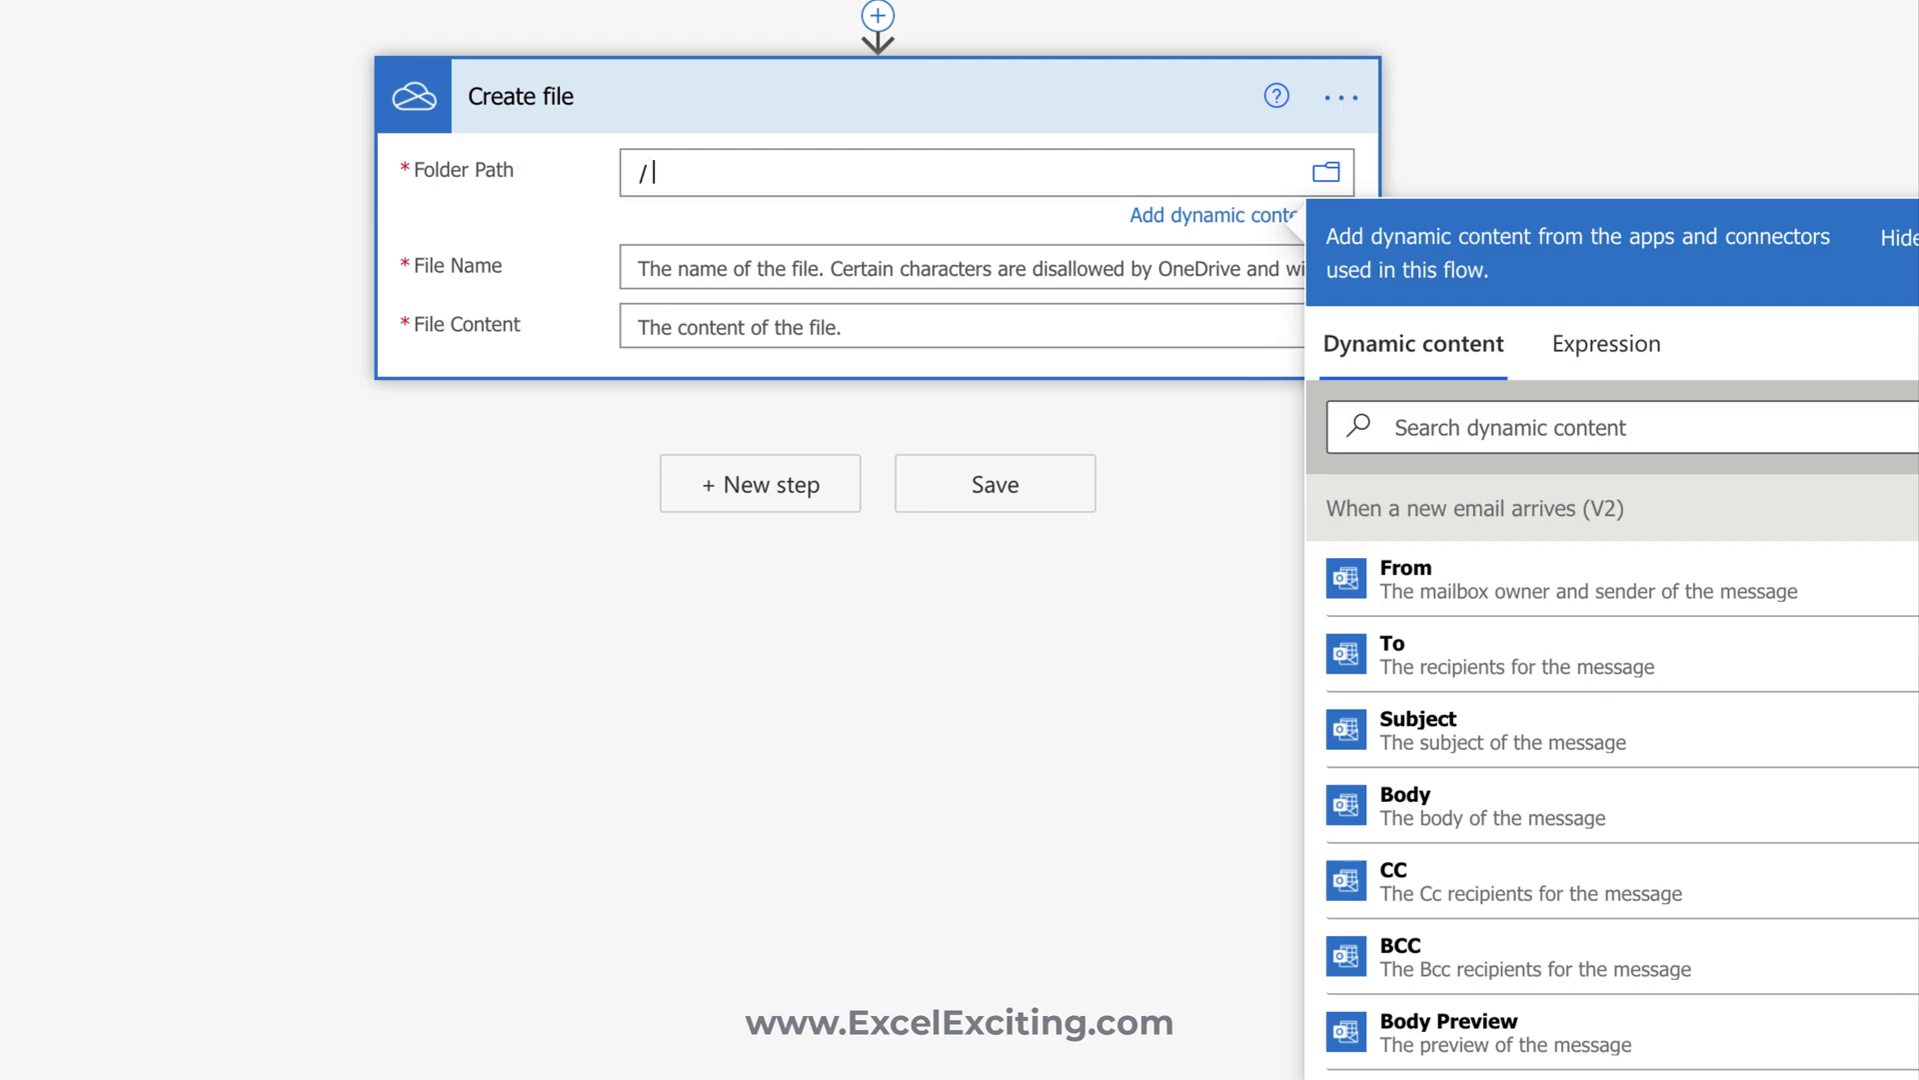
key(BackSpace)
key(BackSpace)
text(Email Attachments)
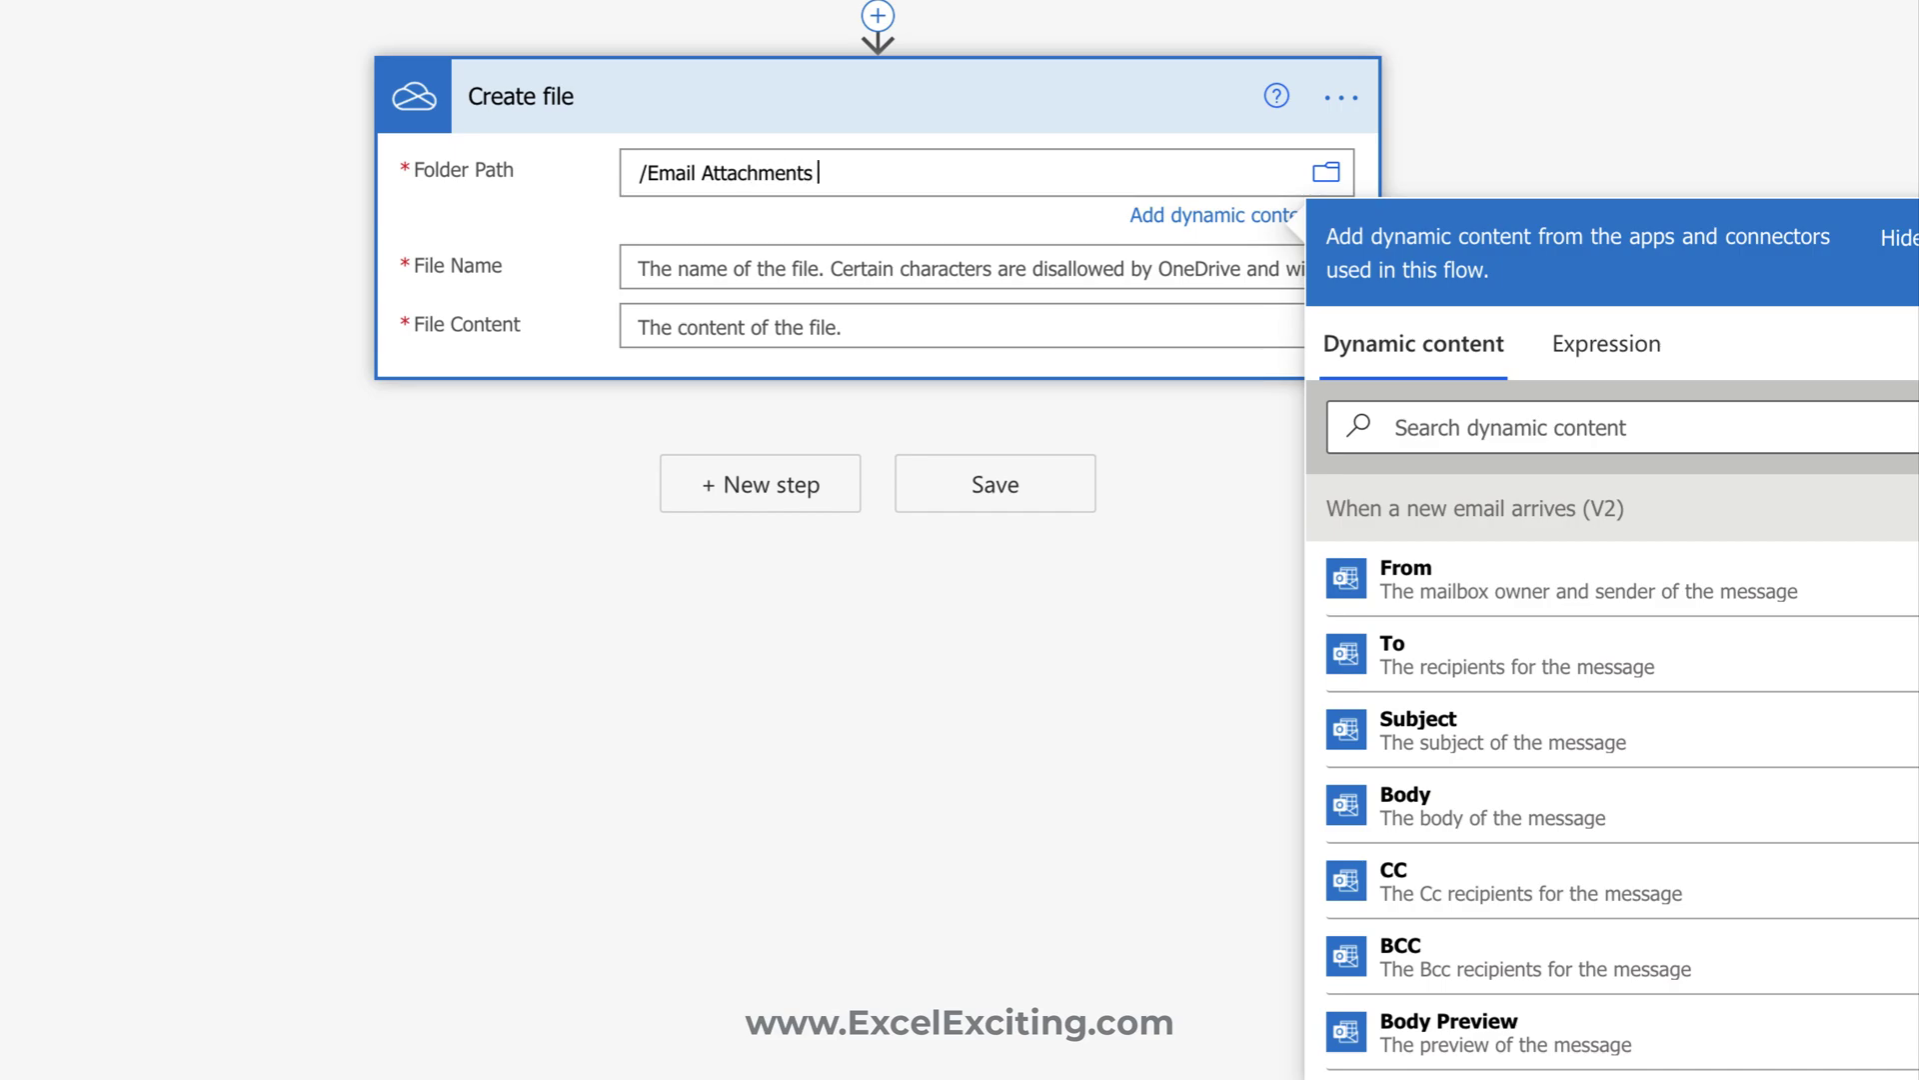
click(790, 267)
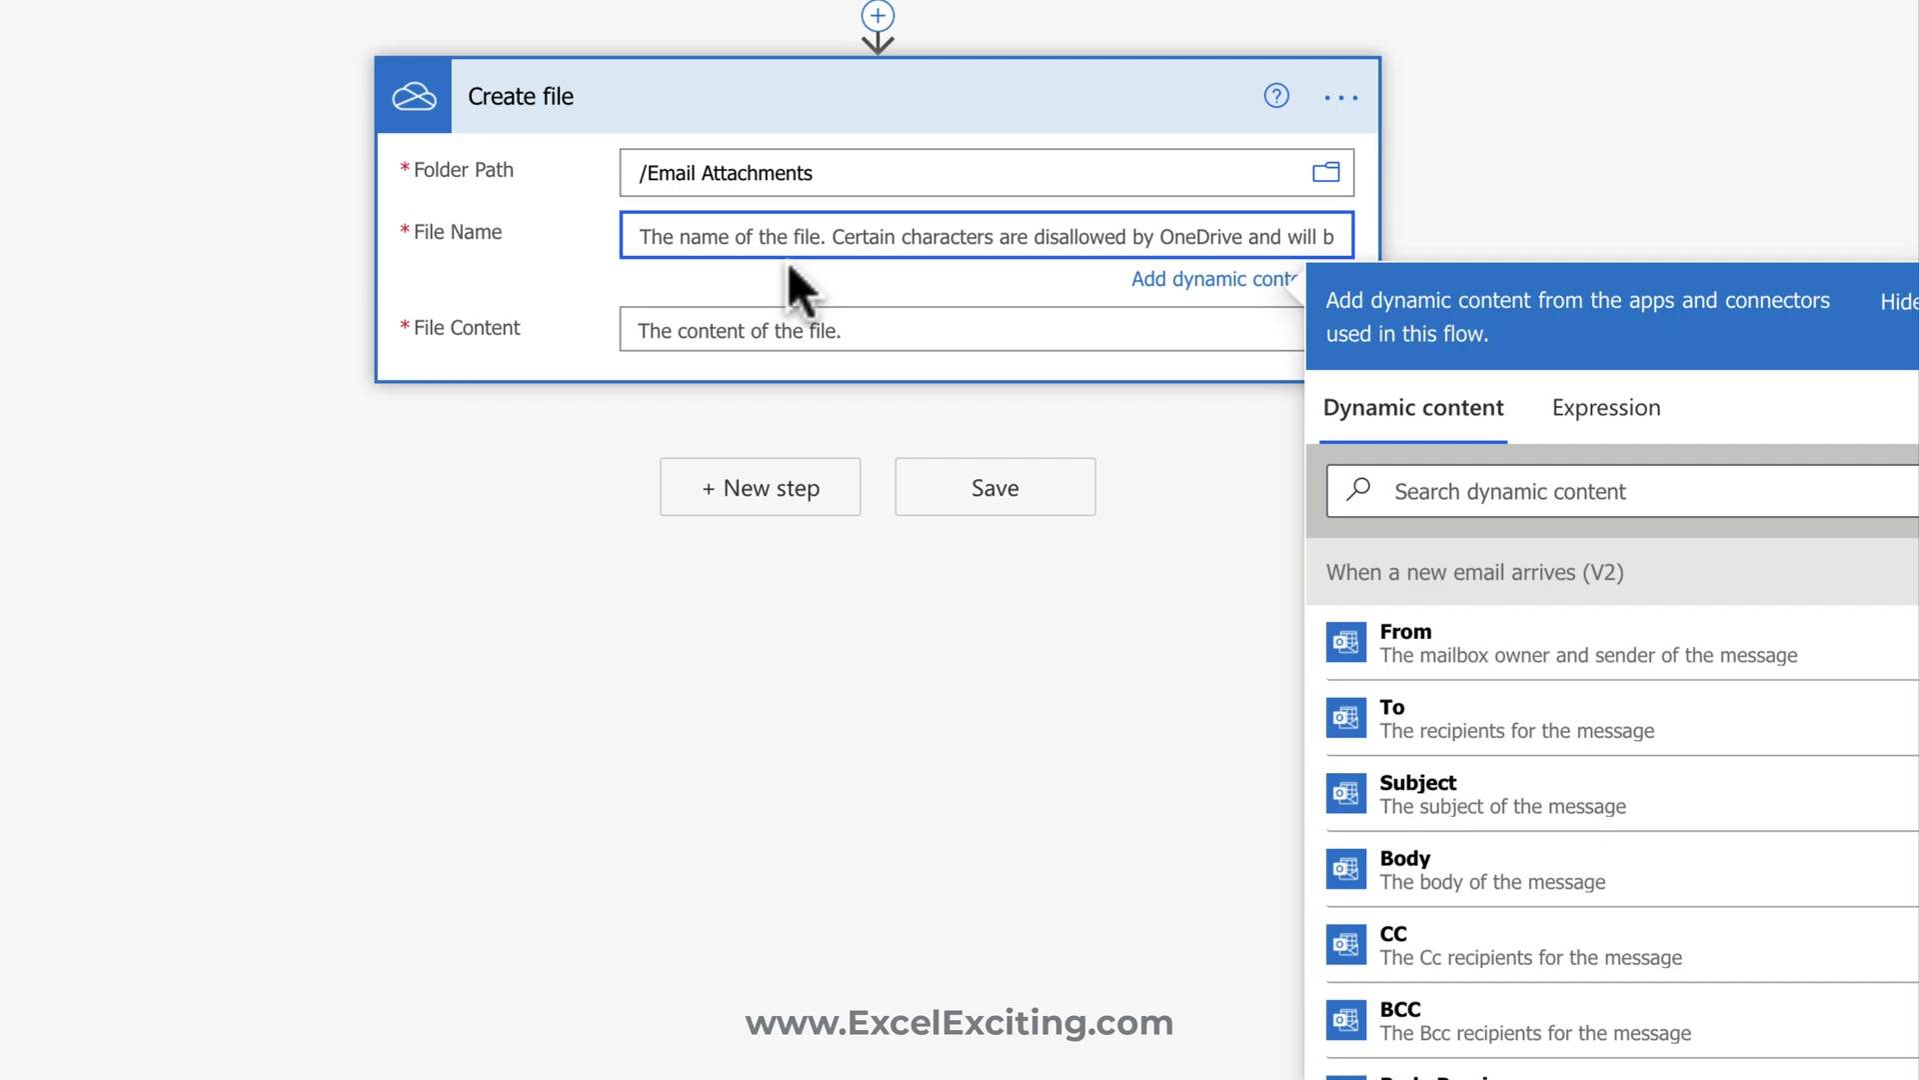
- Set File Name to Attachments Name and File Content to Attachments Content
click(1451, 505)
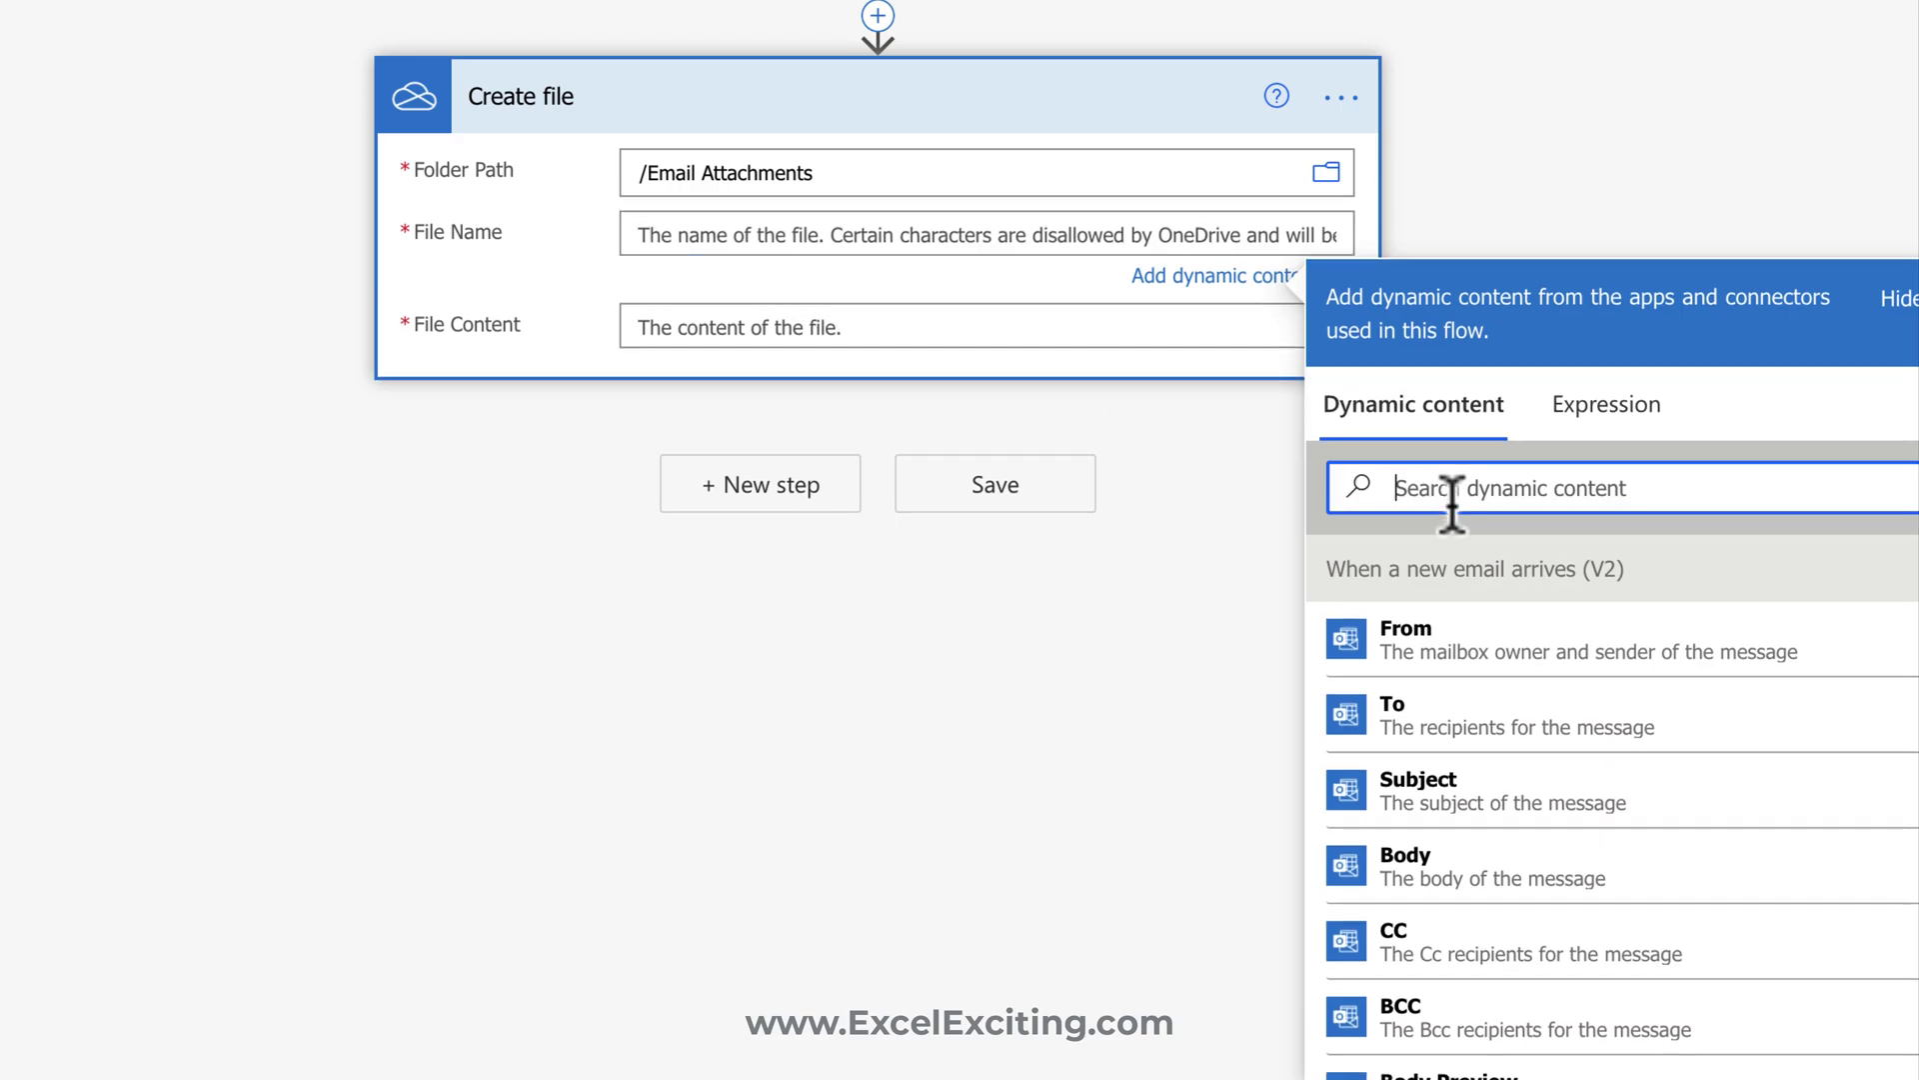
text(att)
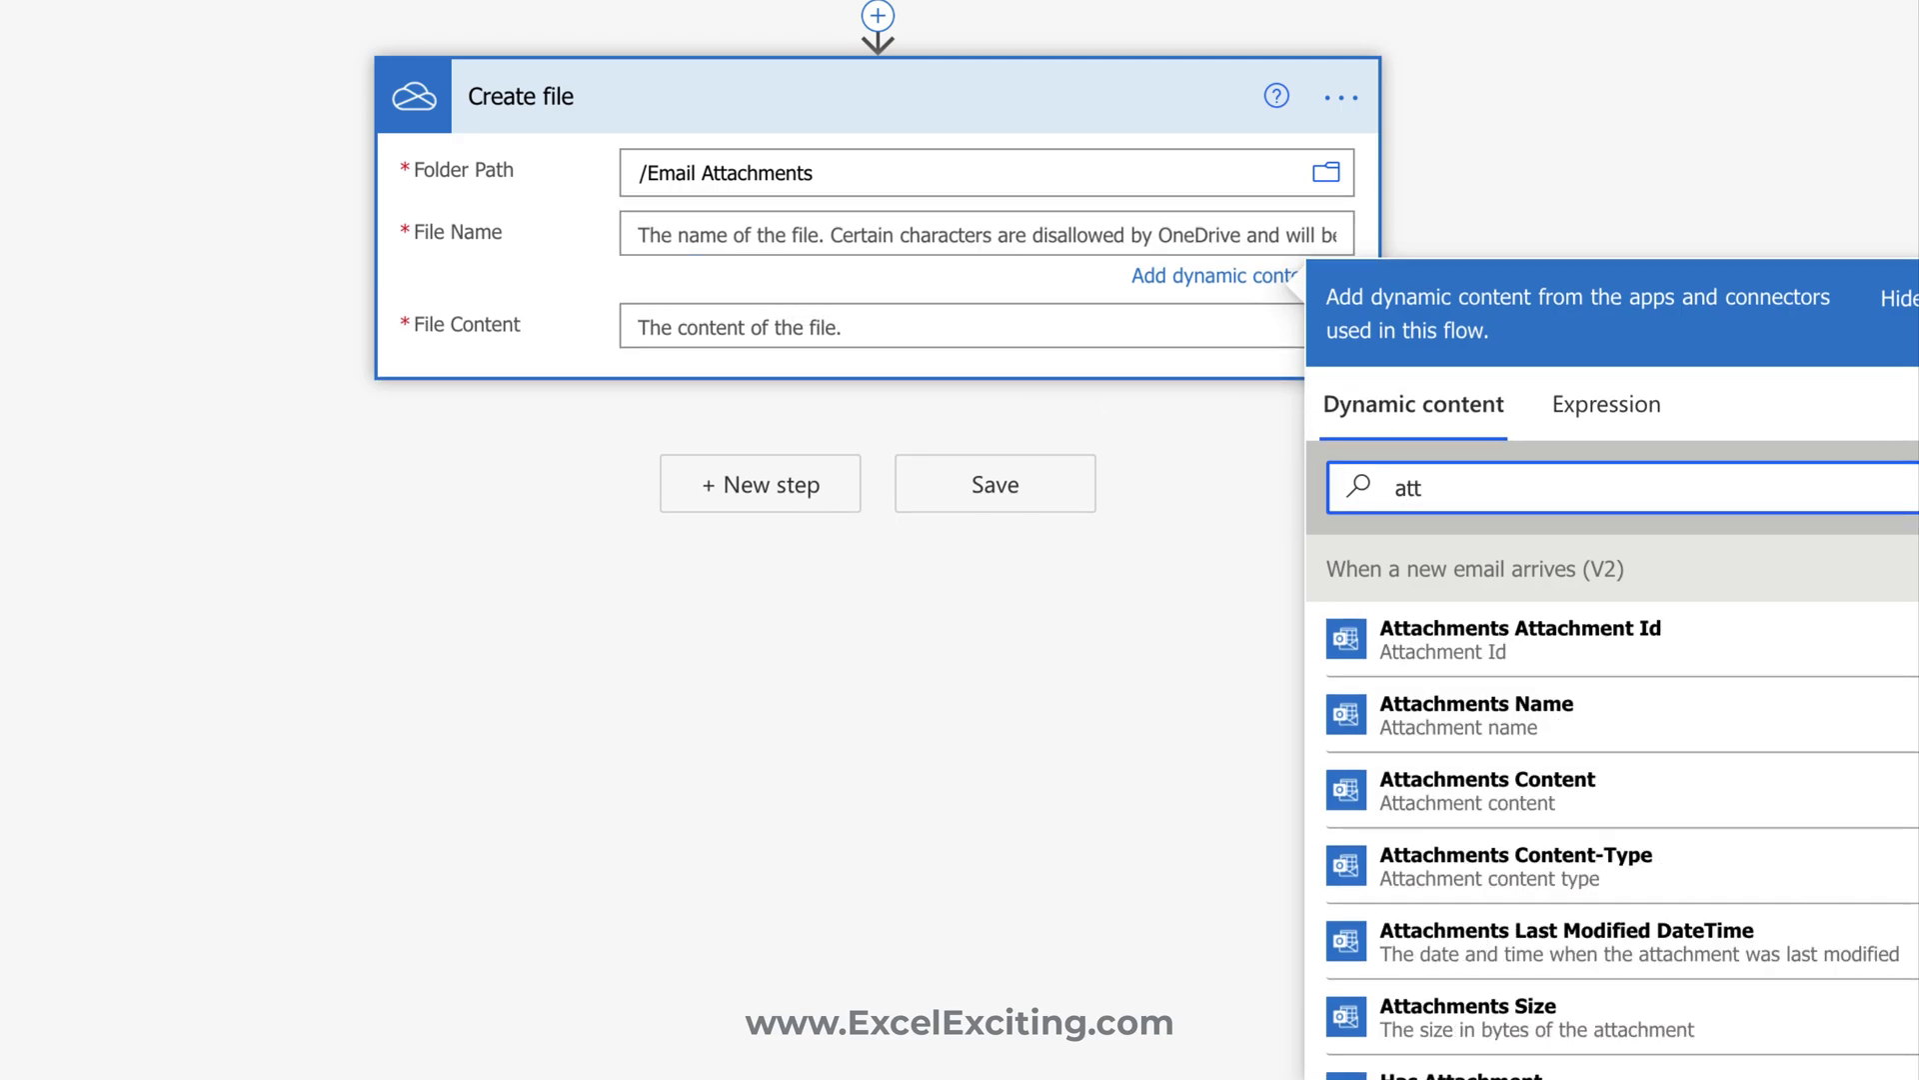
click(1686, 701)
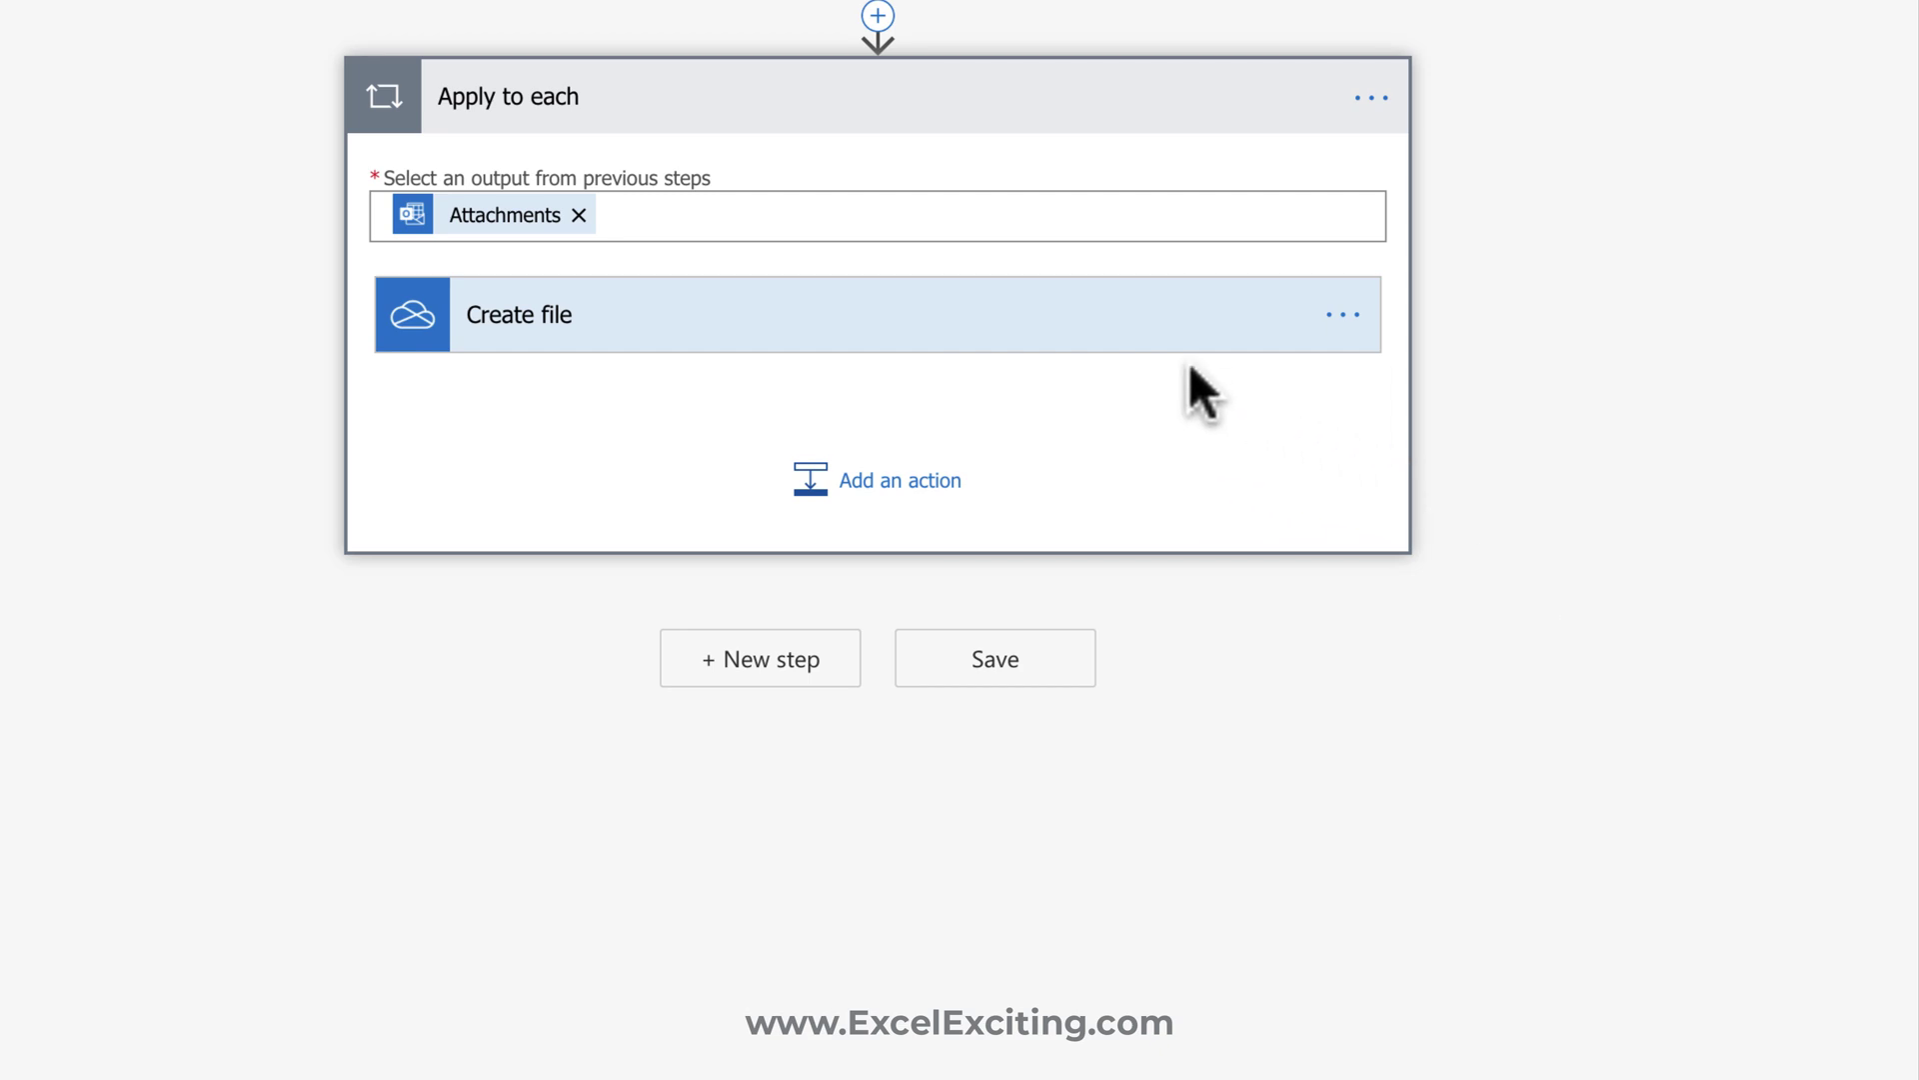
click(1109, 345)
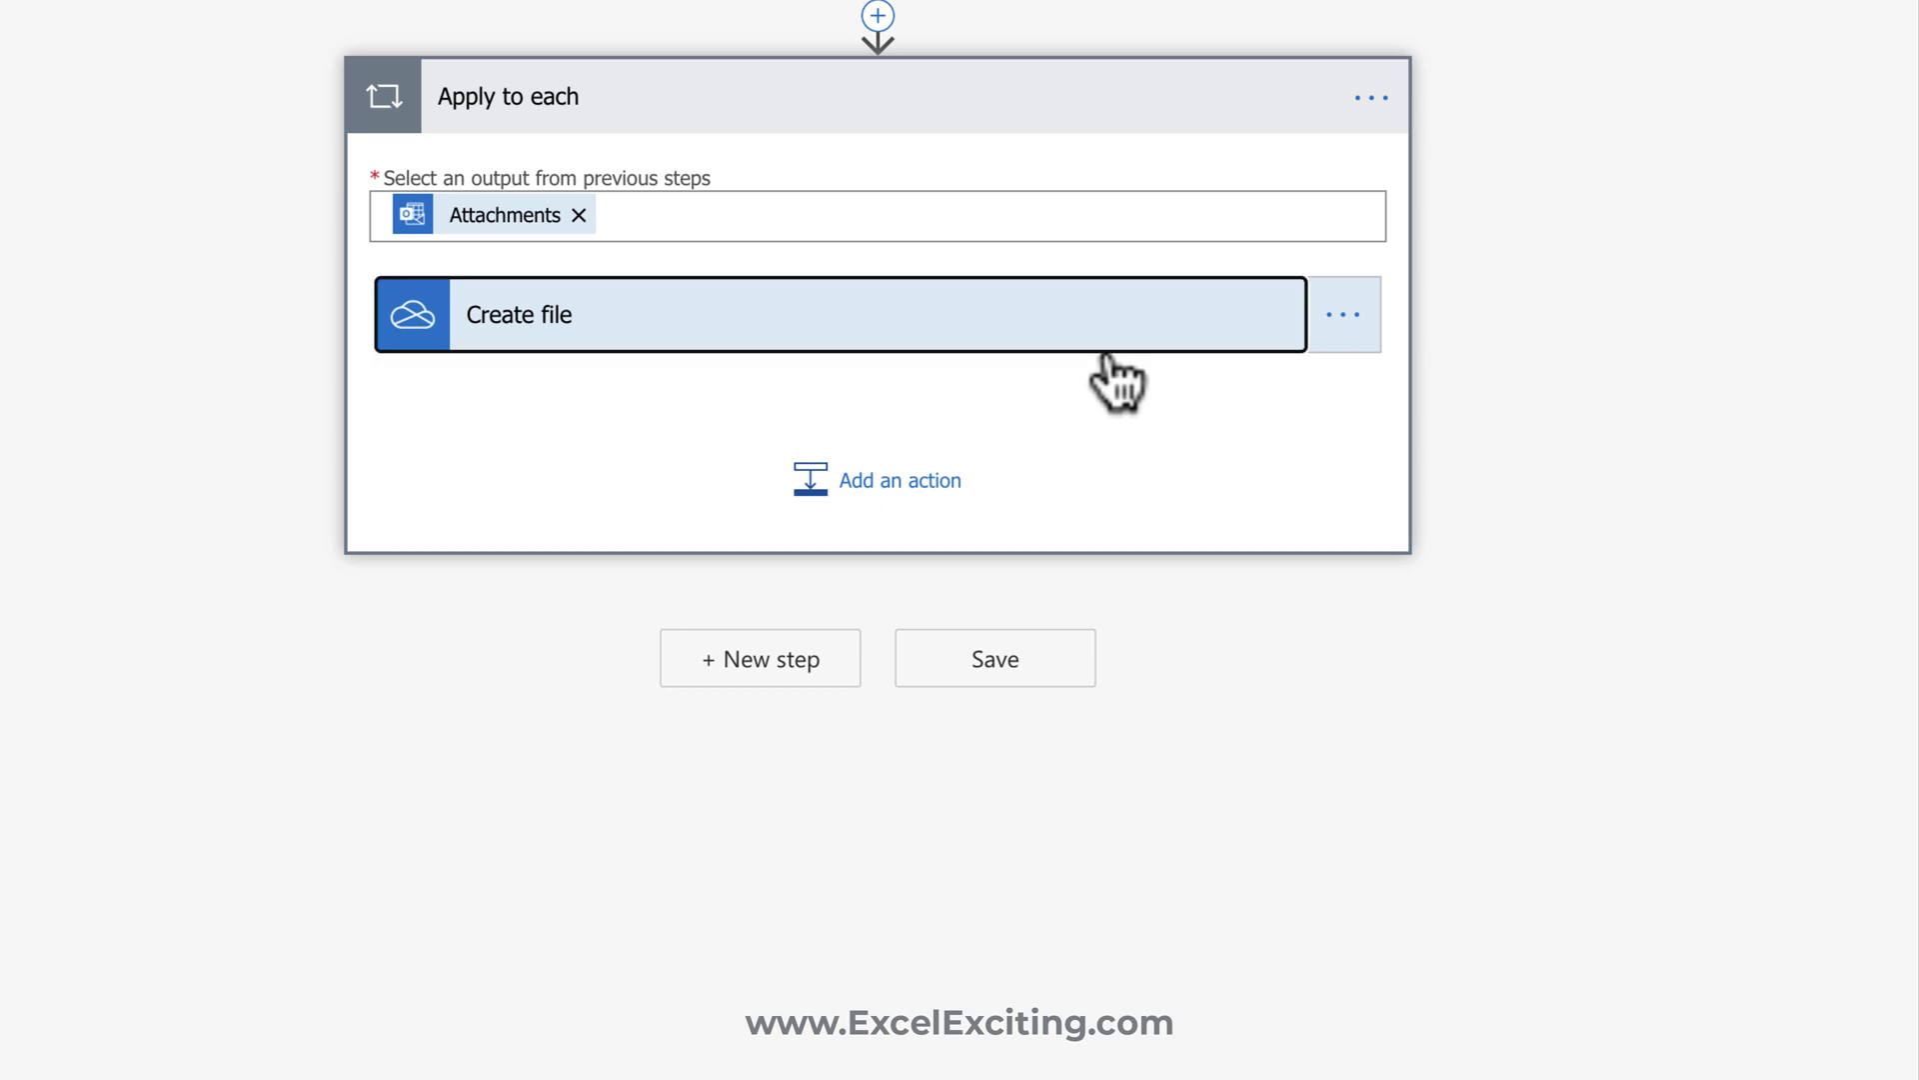
click(936, 550)
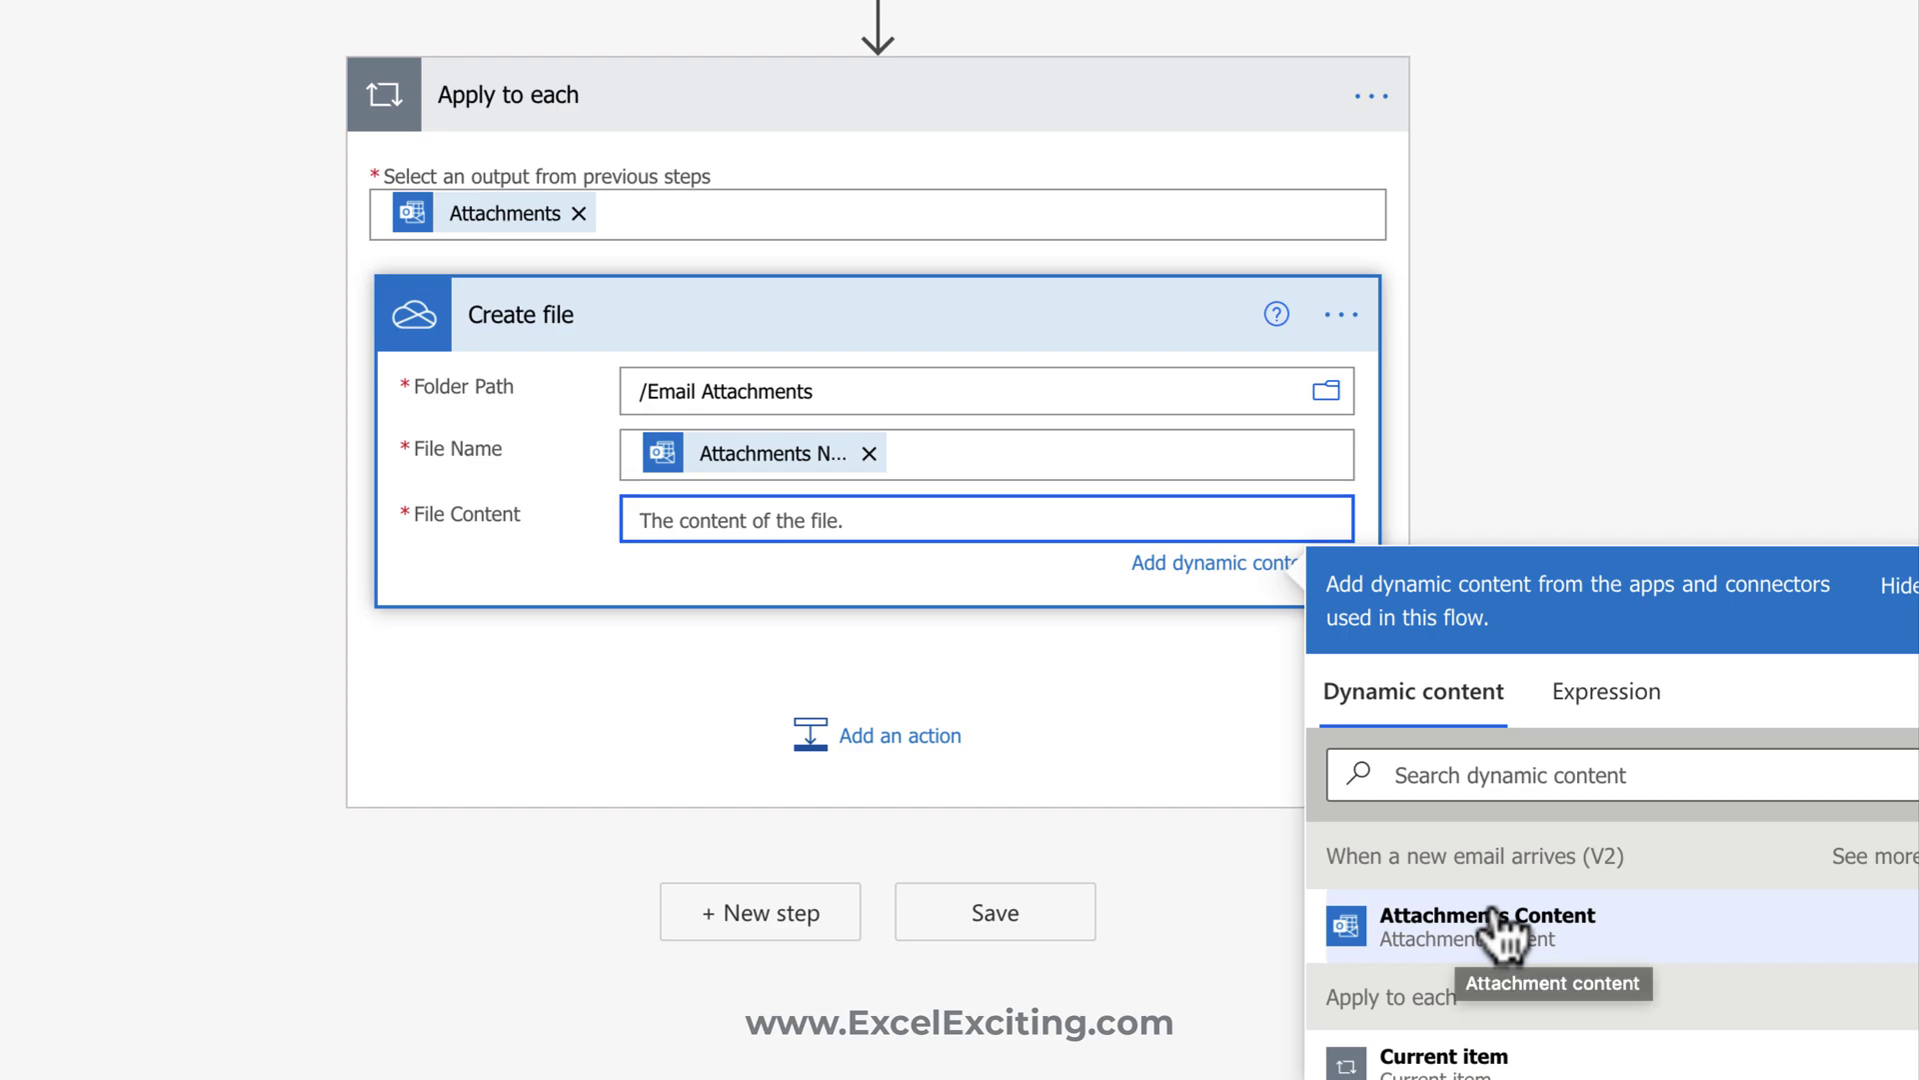
click(1440, 935)
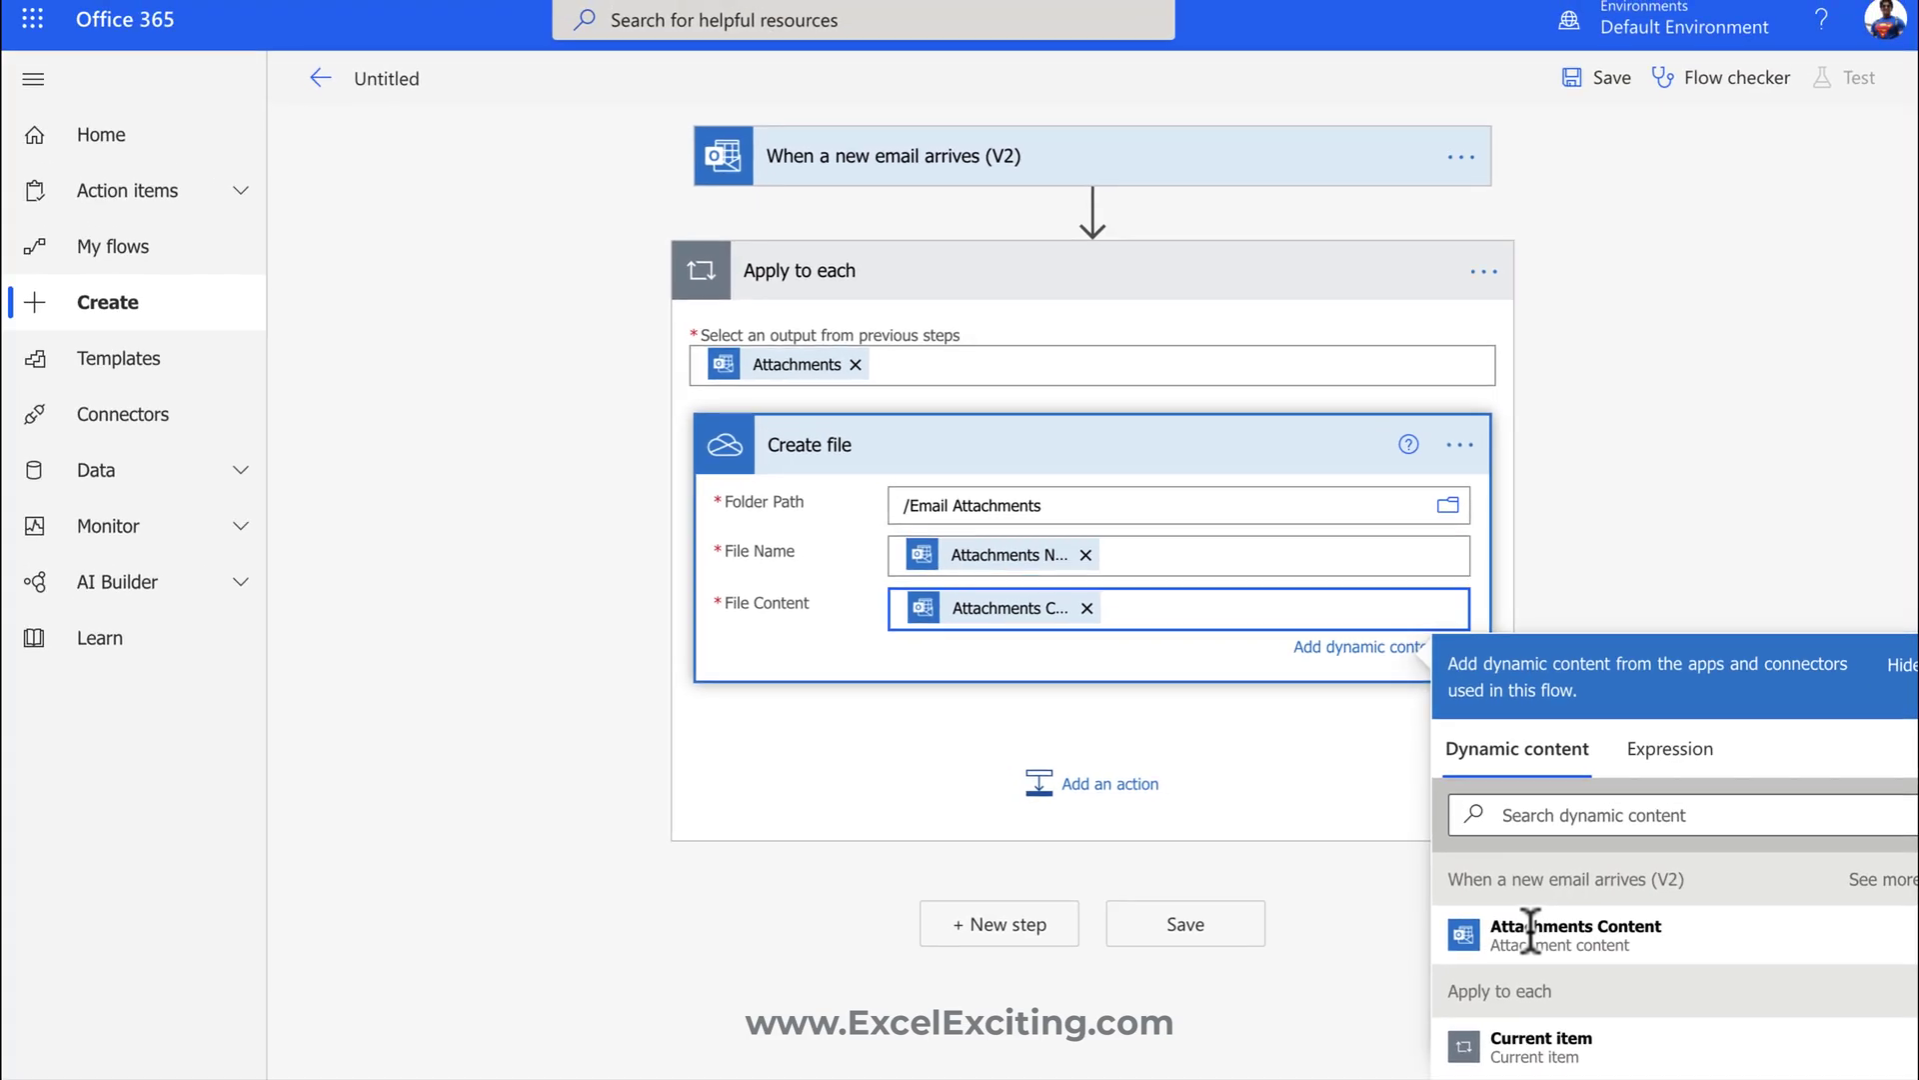
- Collapse the Create file and Apply to each cards and check the trigger's folder
click(1122, 455)
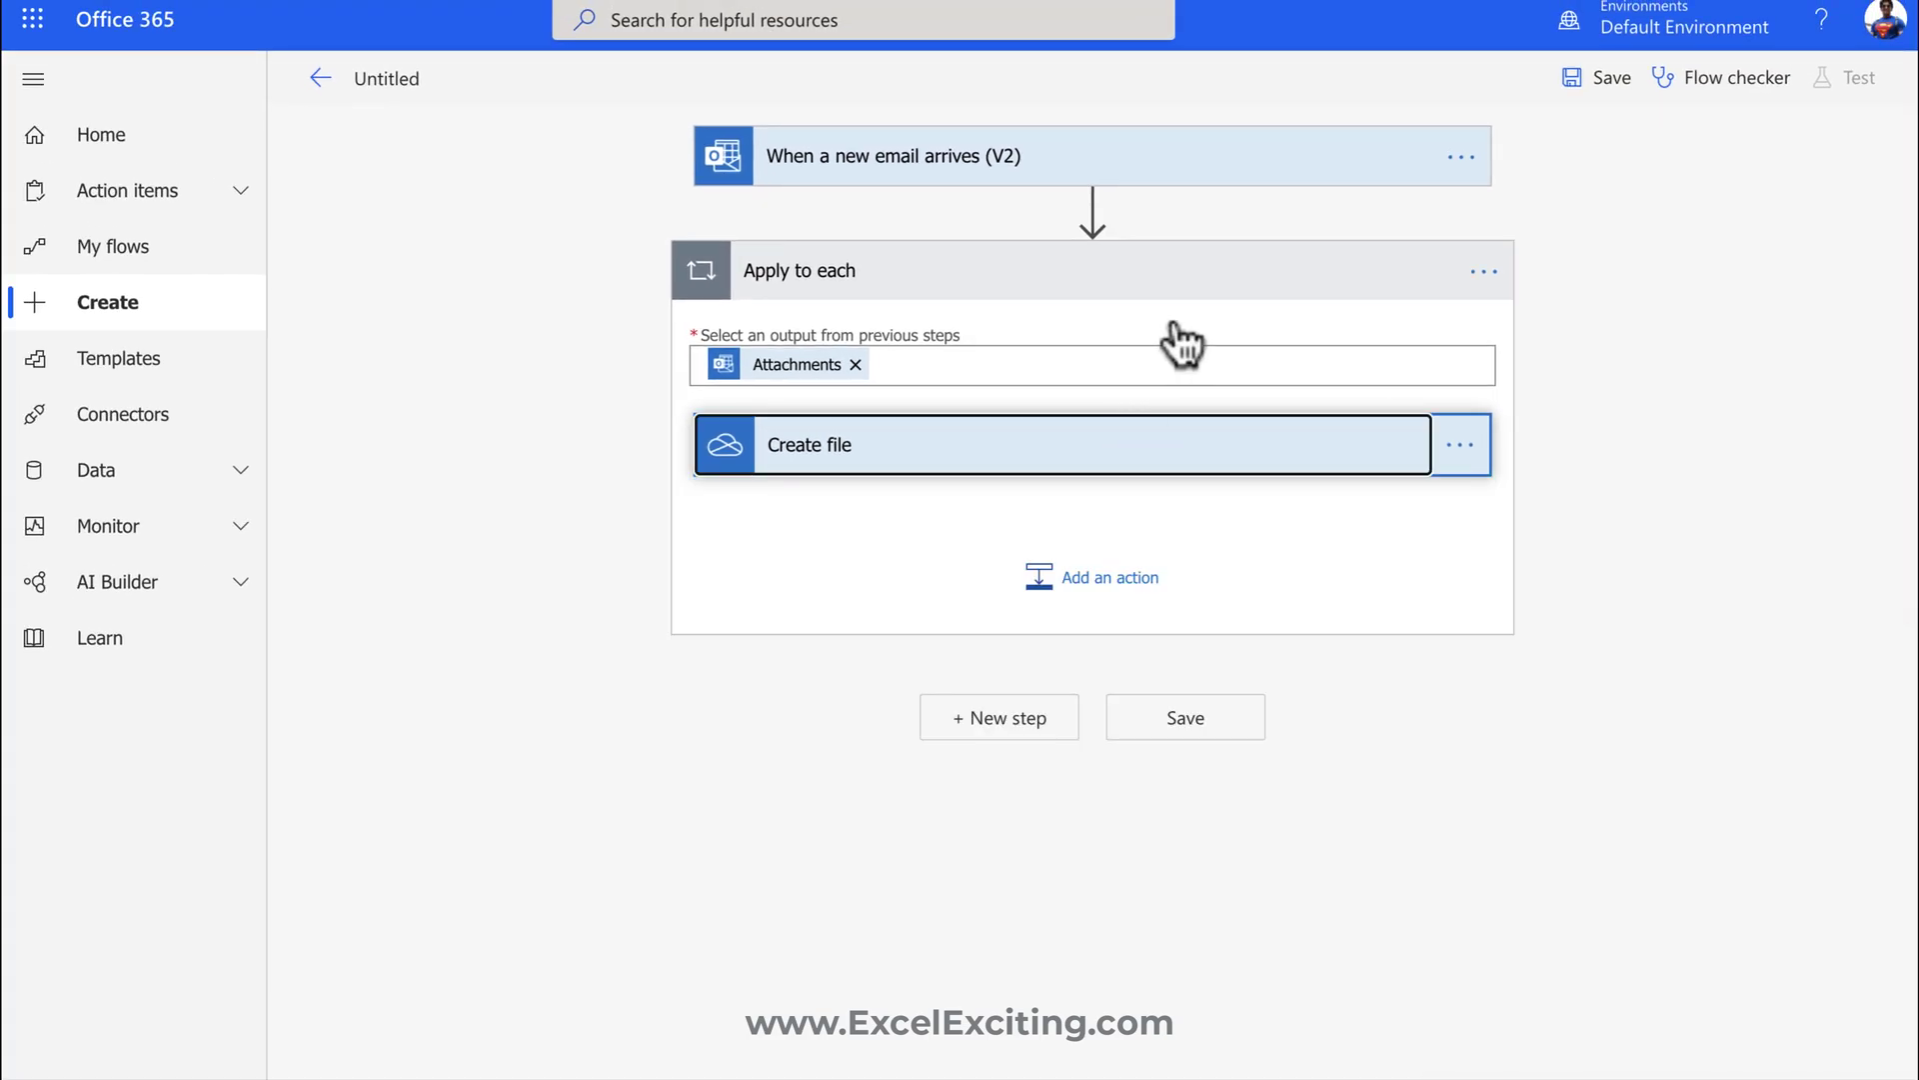
click(1187, 290)
click(1204, 181)
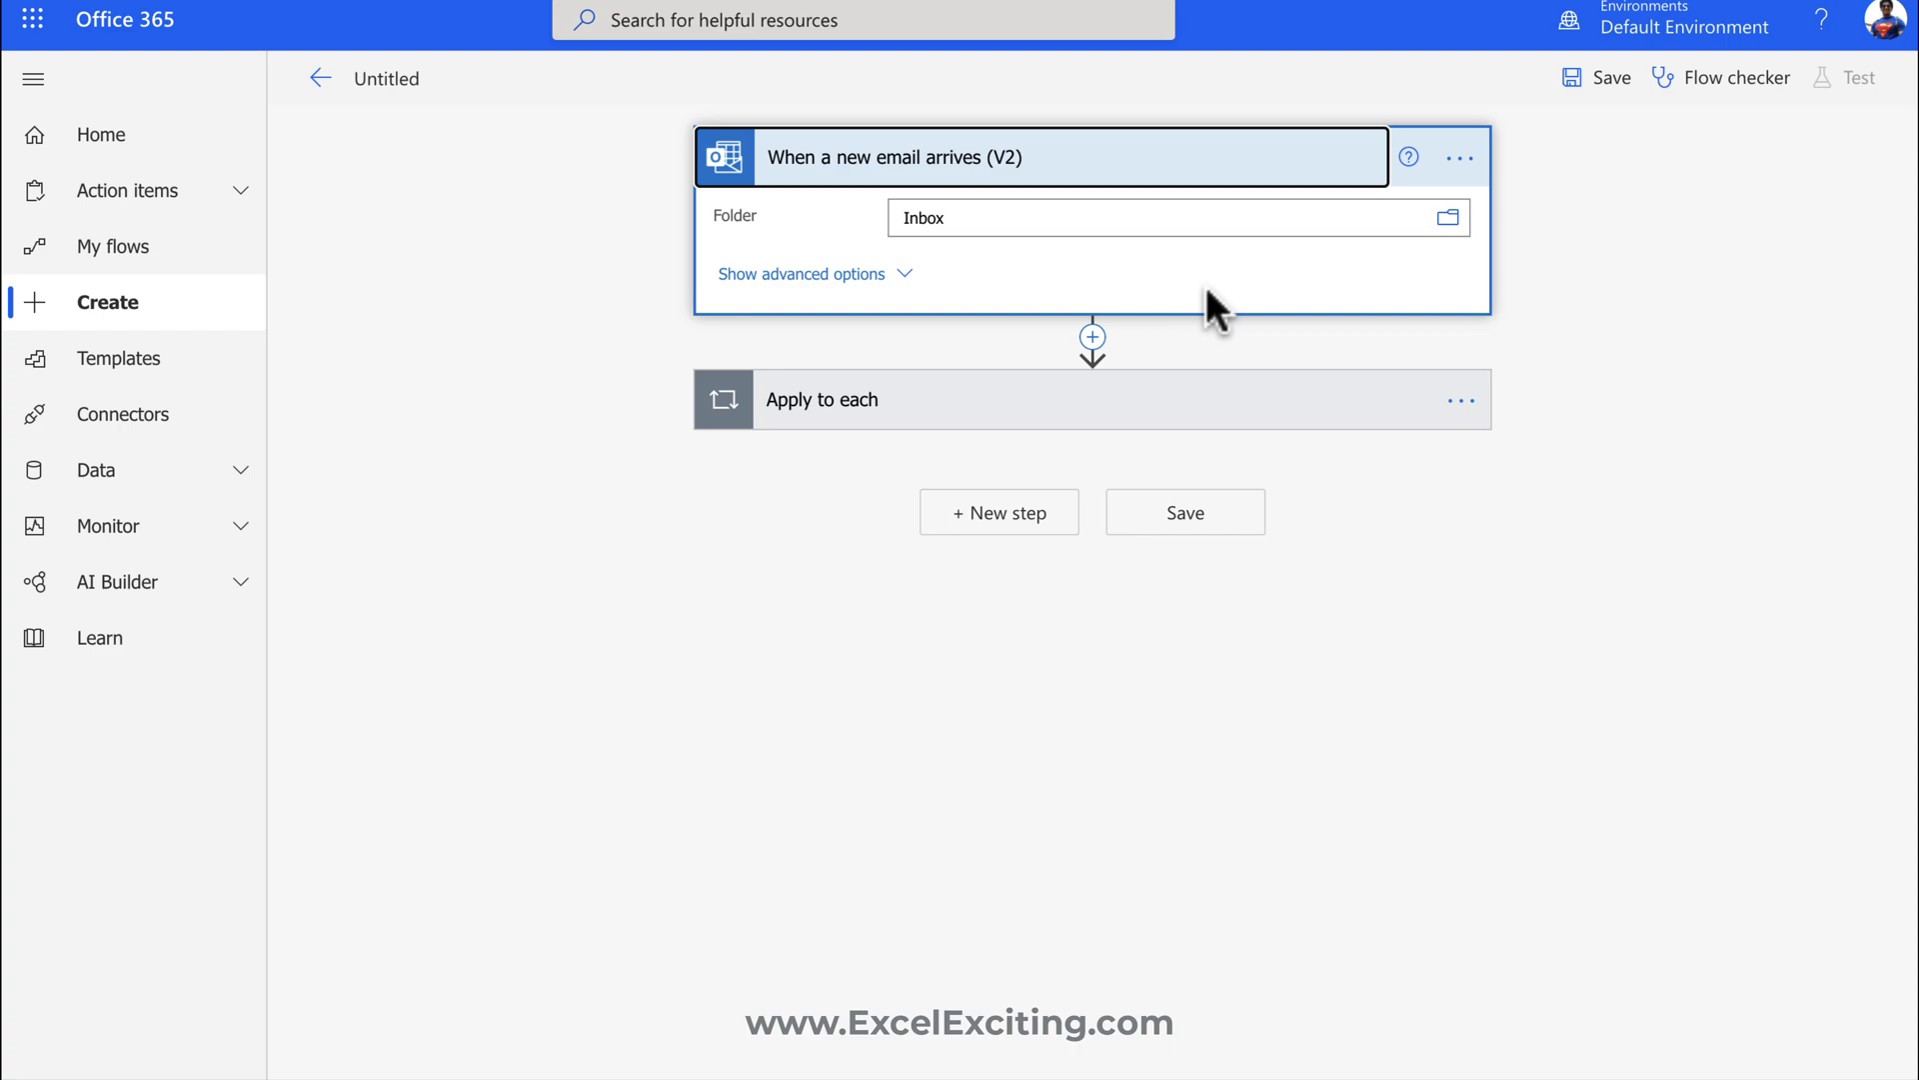
- Rename the flow to 'Save Attachments' and save it
click(422, 80)
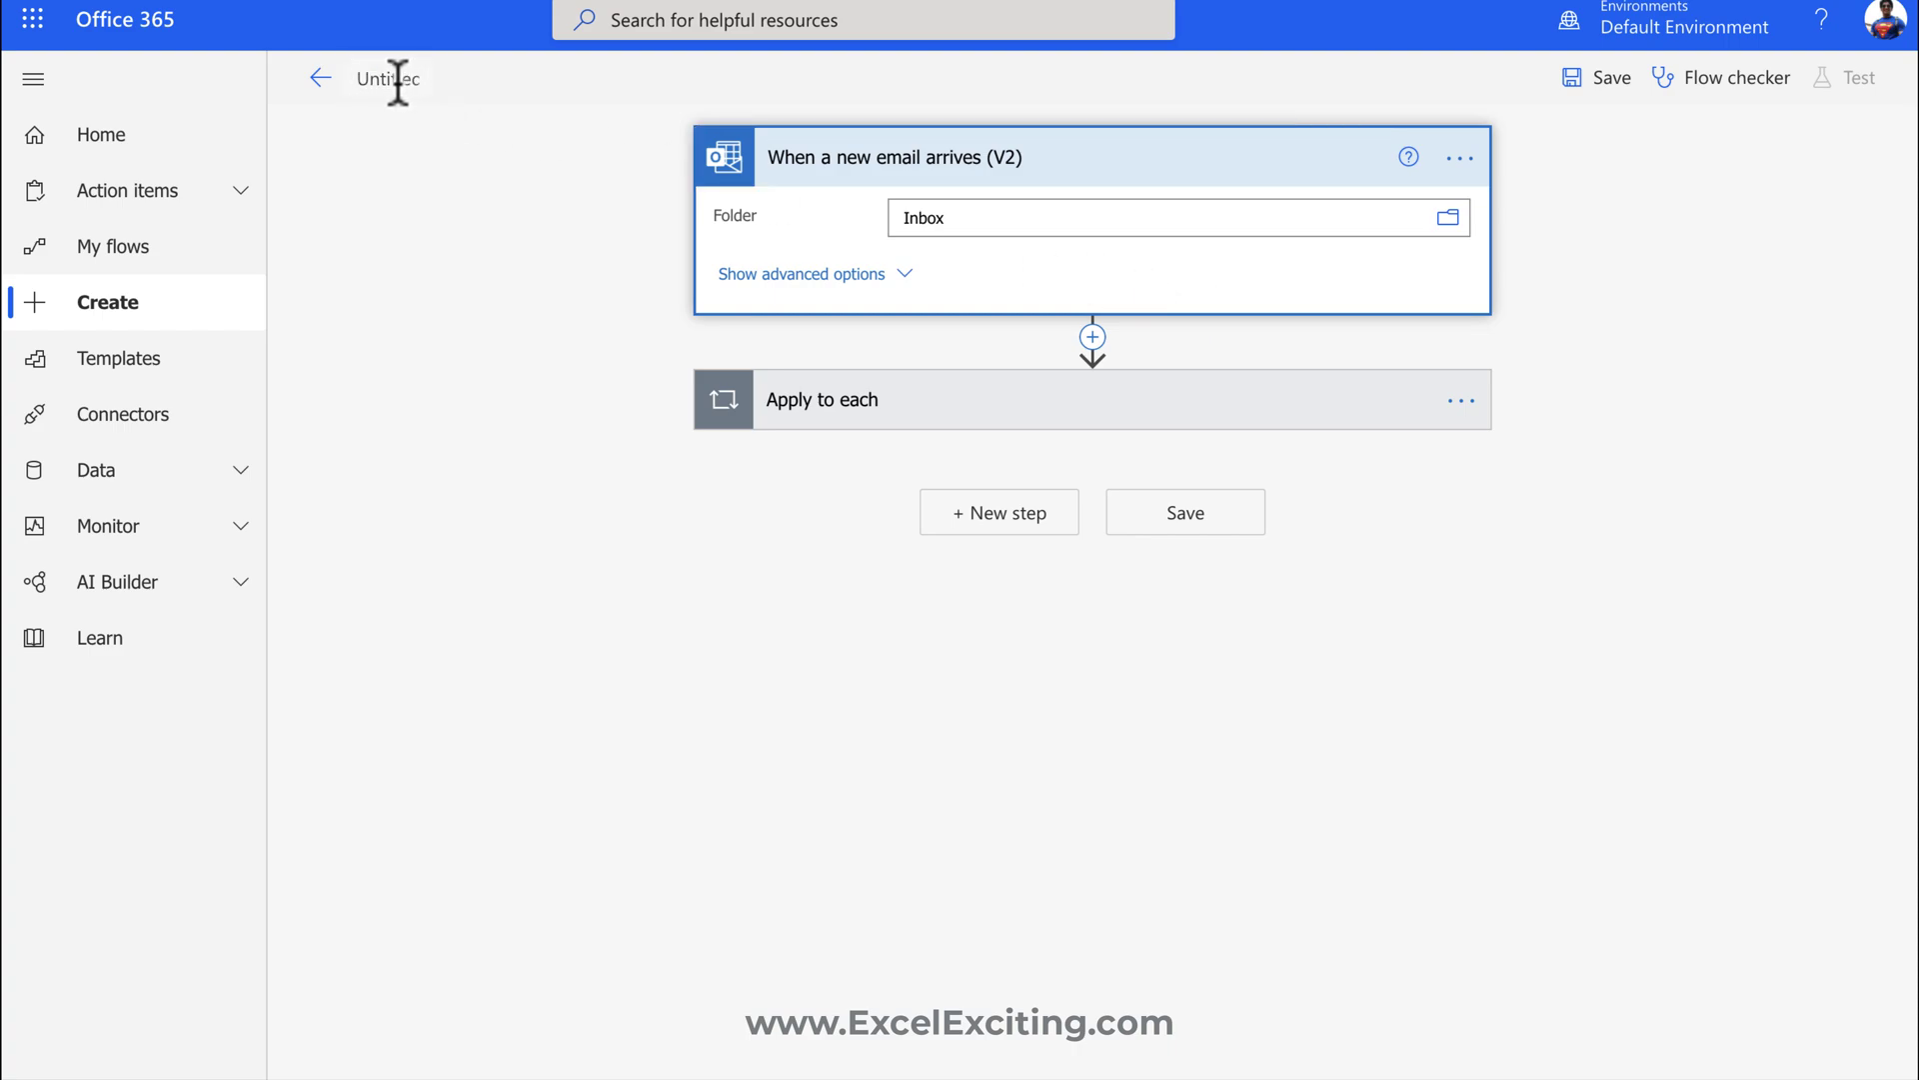
key(ctrl+a)
text(save Att)
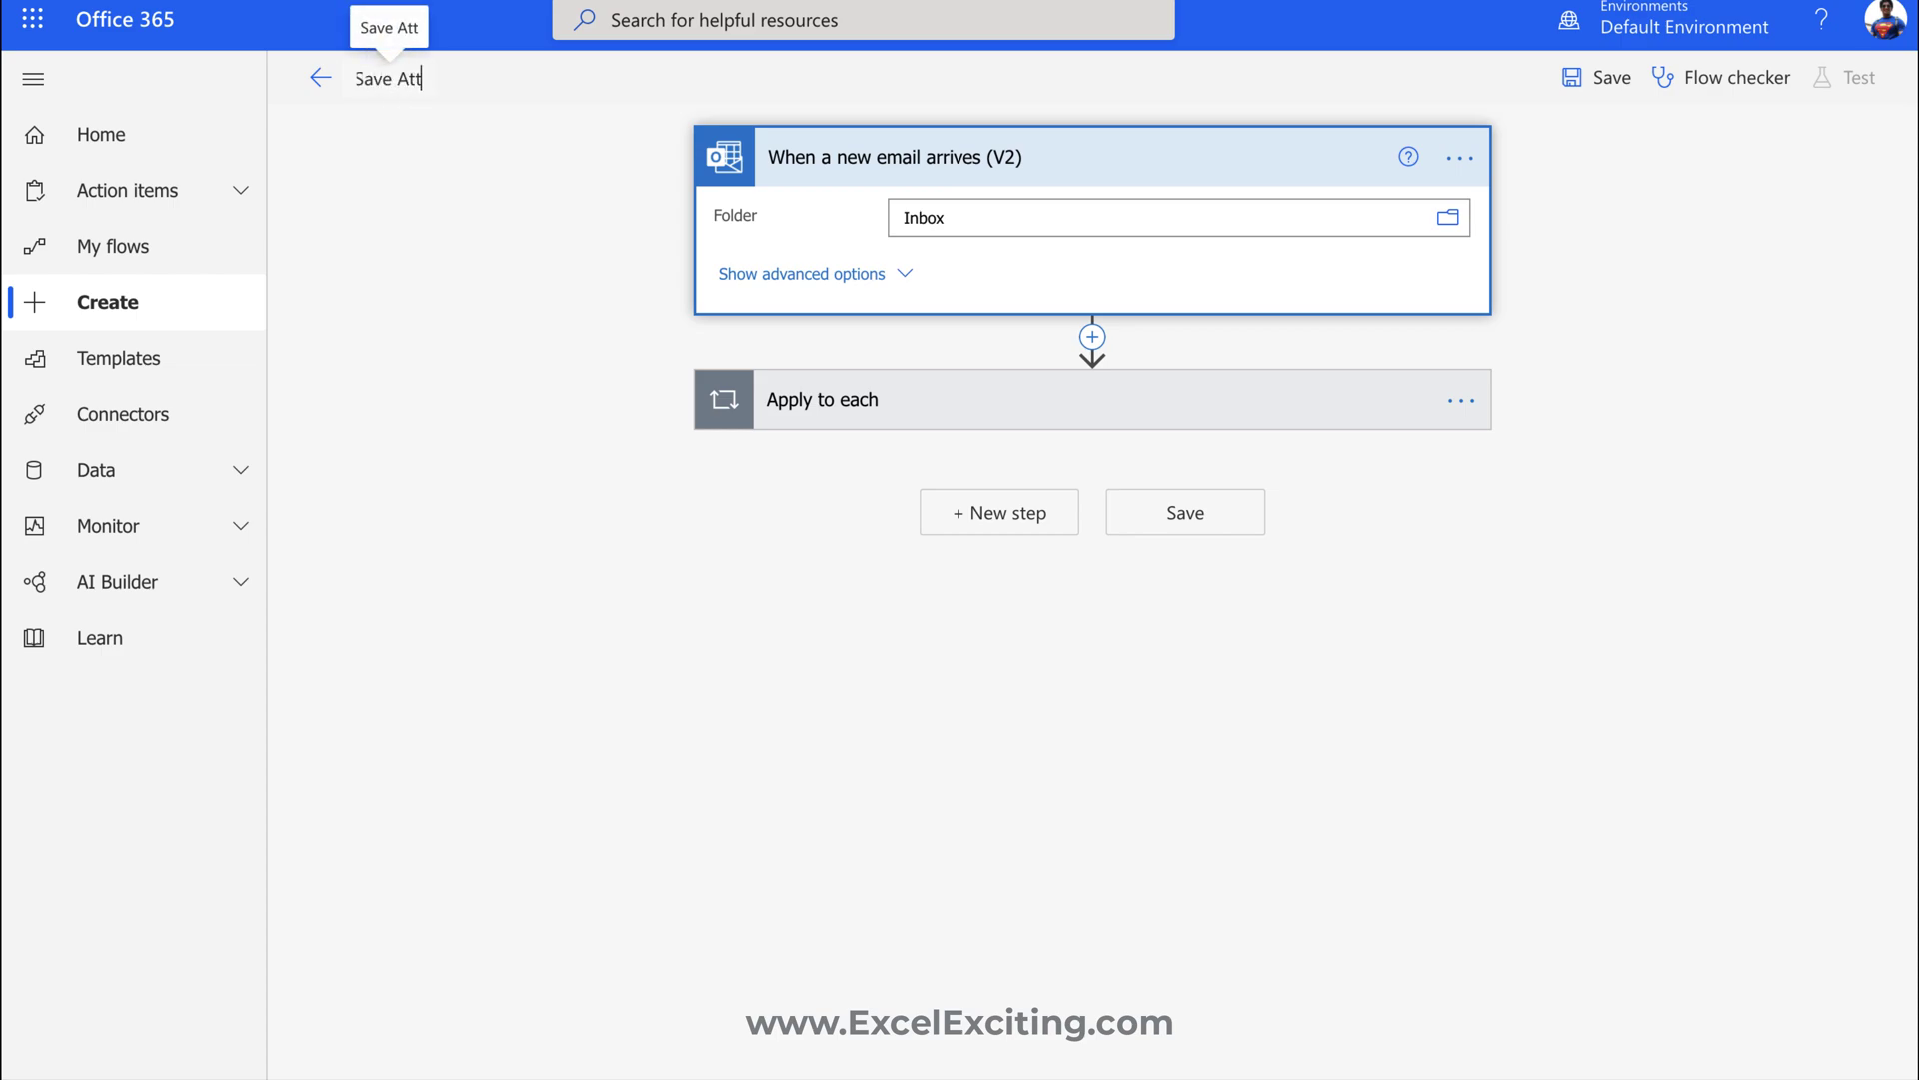
text(achments)
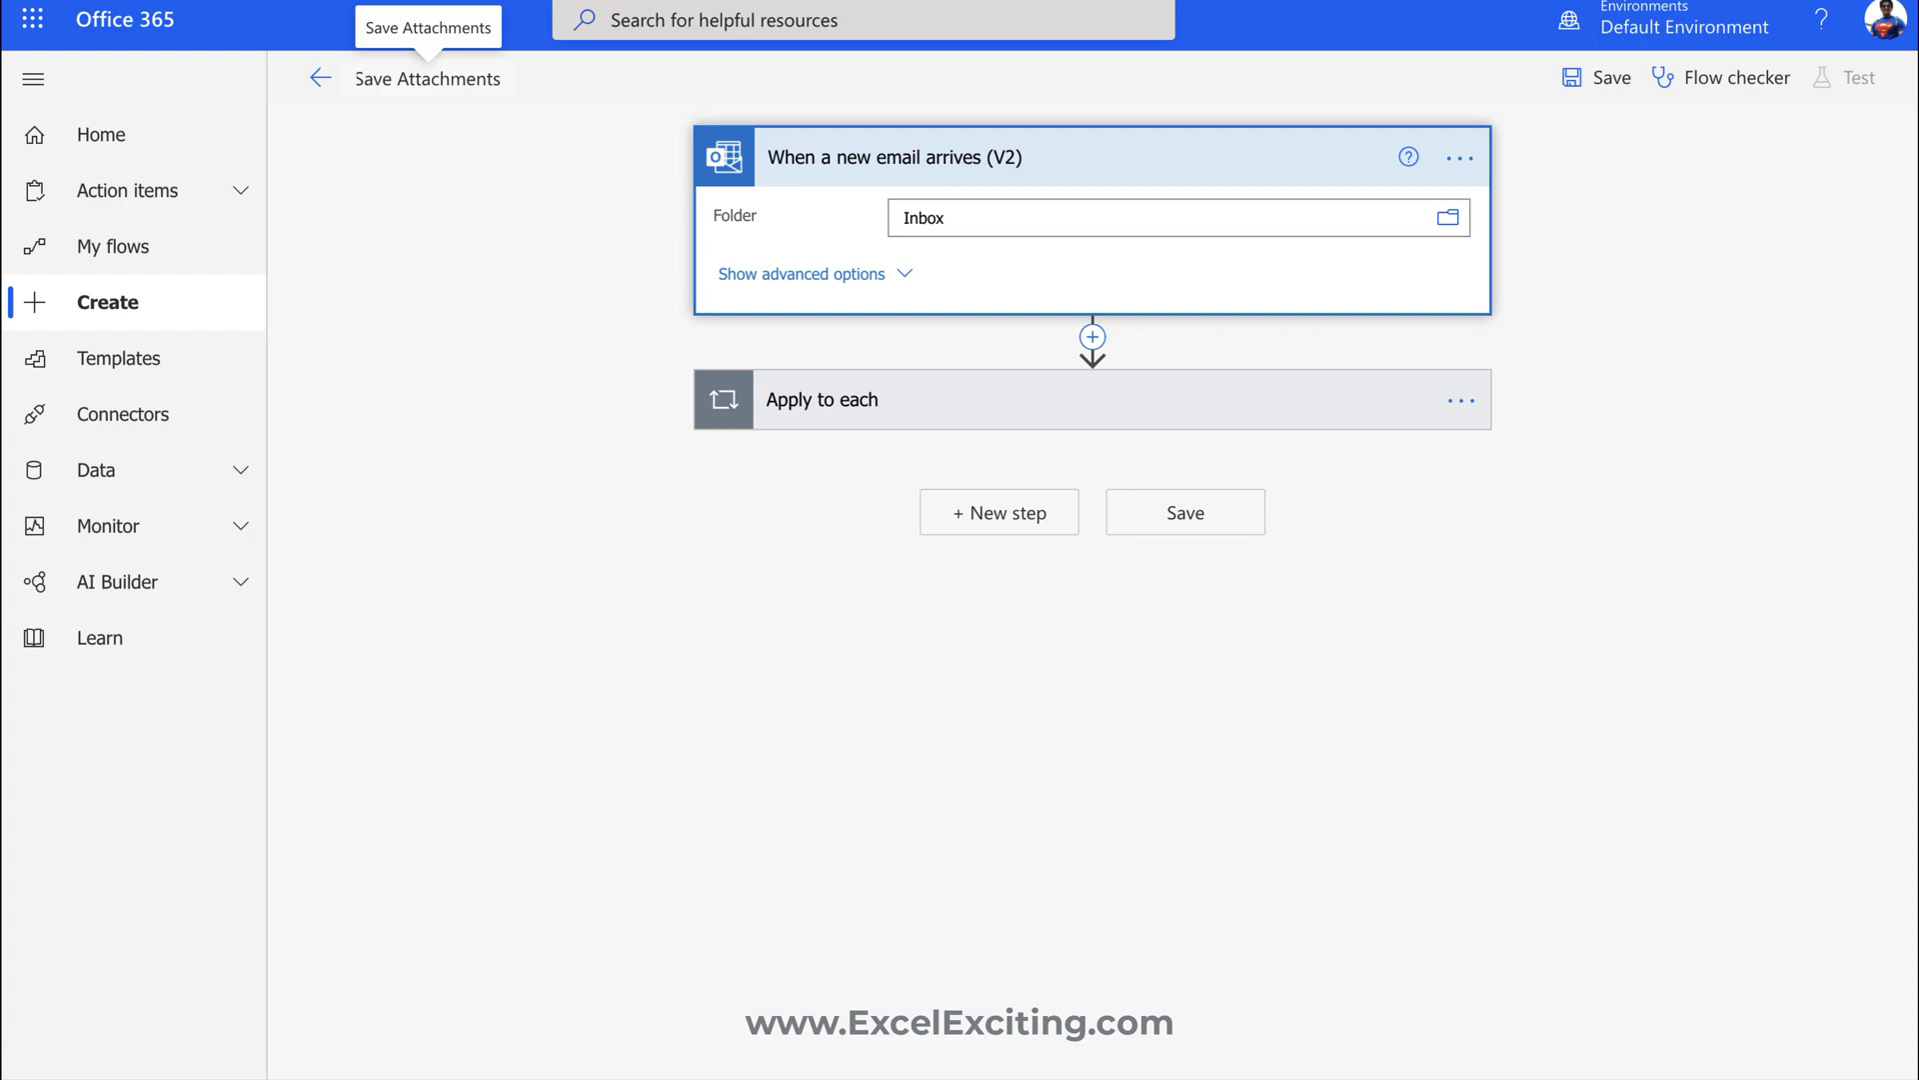
click(1589, 80)
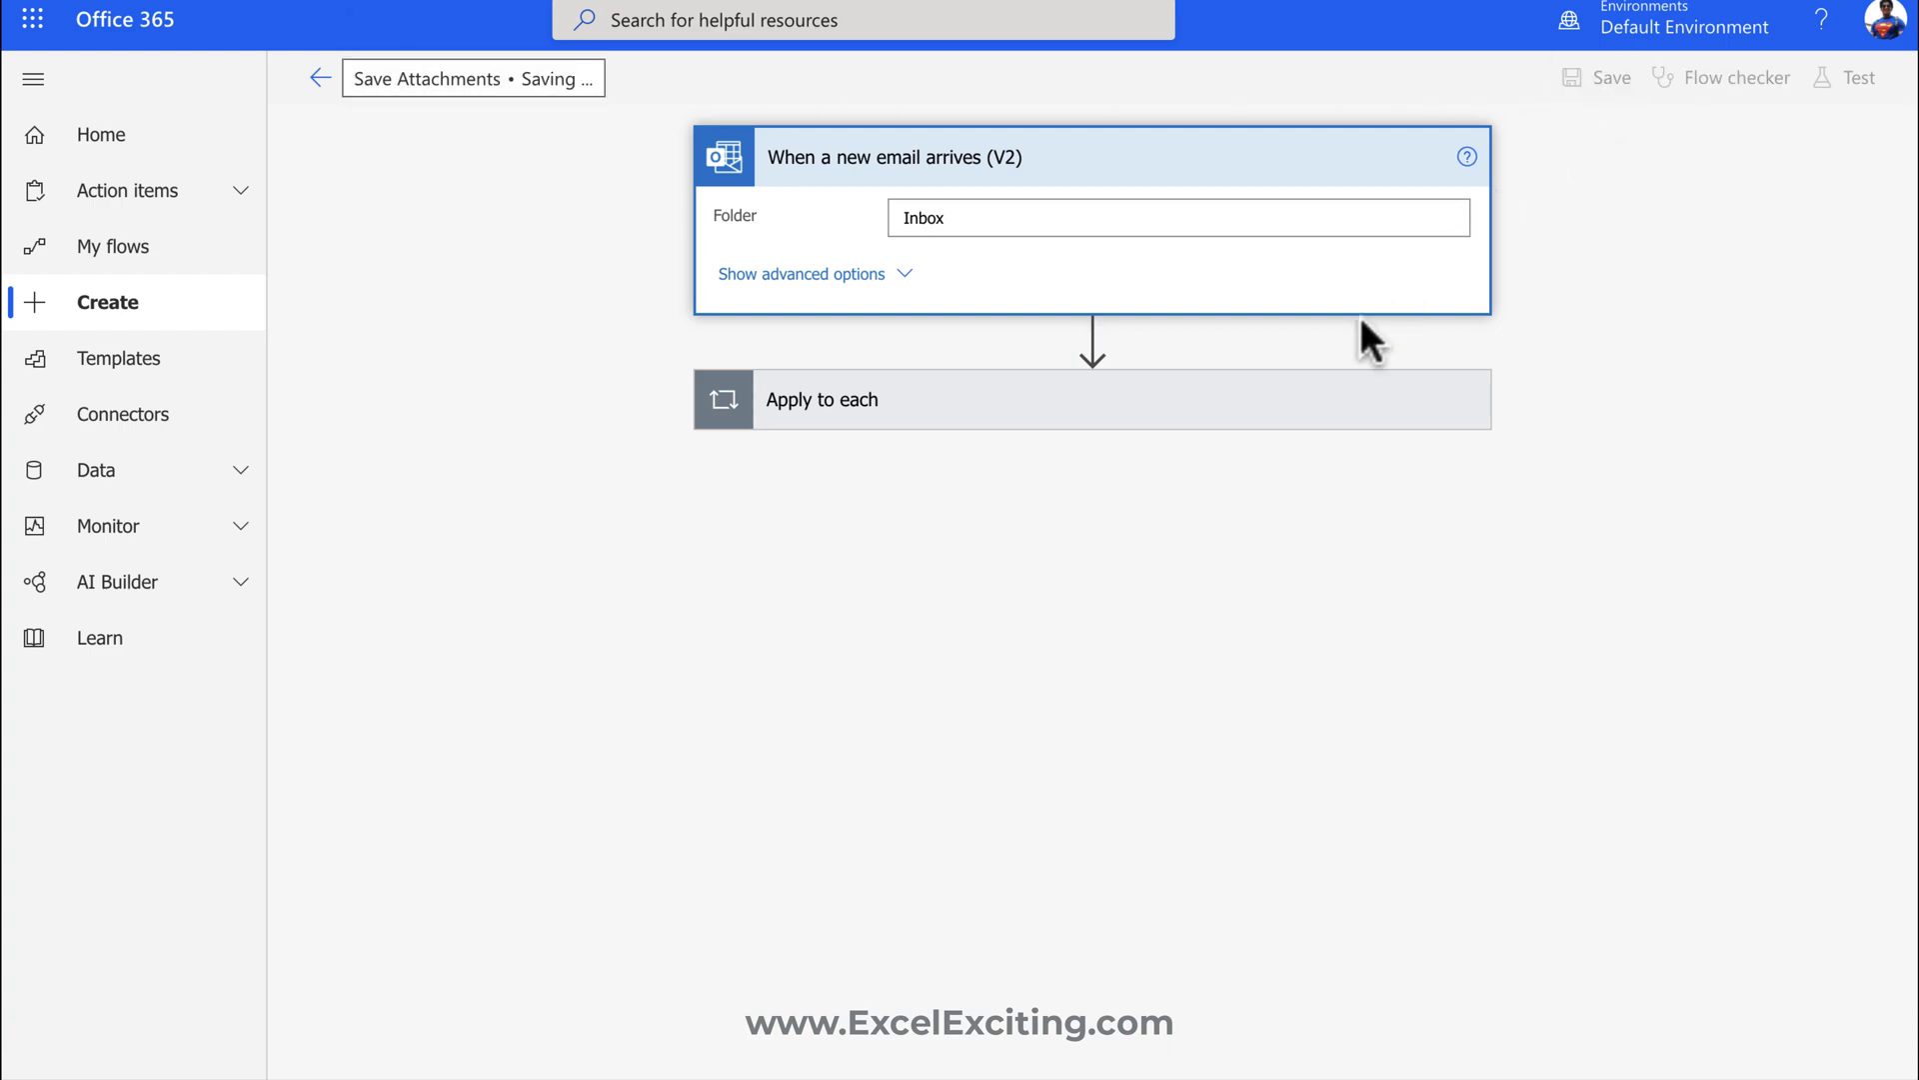
- Go to the flow's details page and collapse the navigation pane
click(319, 79)
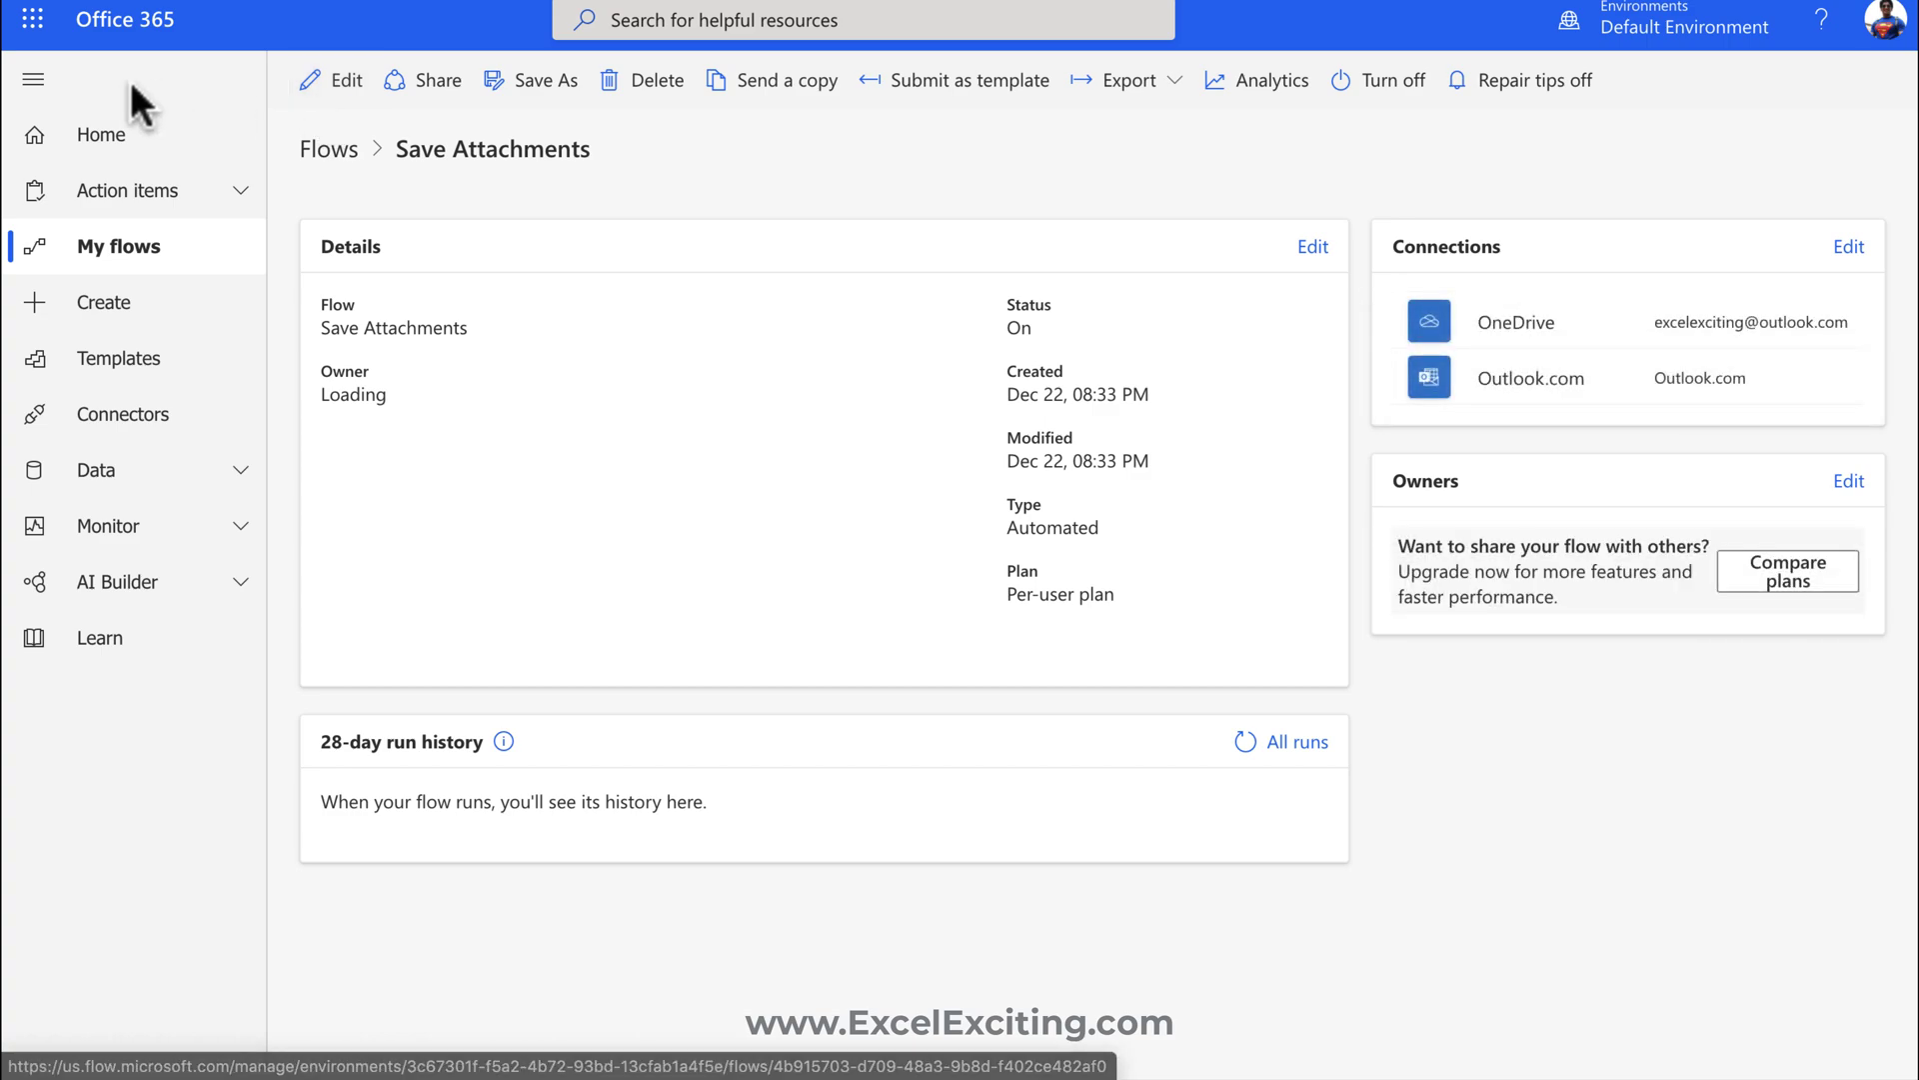
click(33, 79)
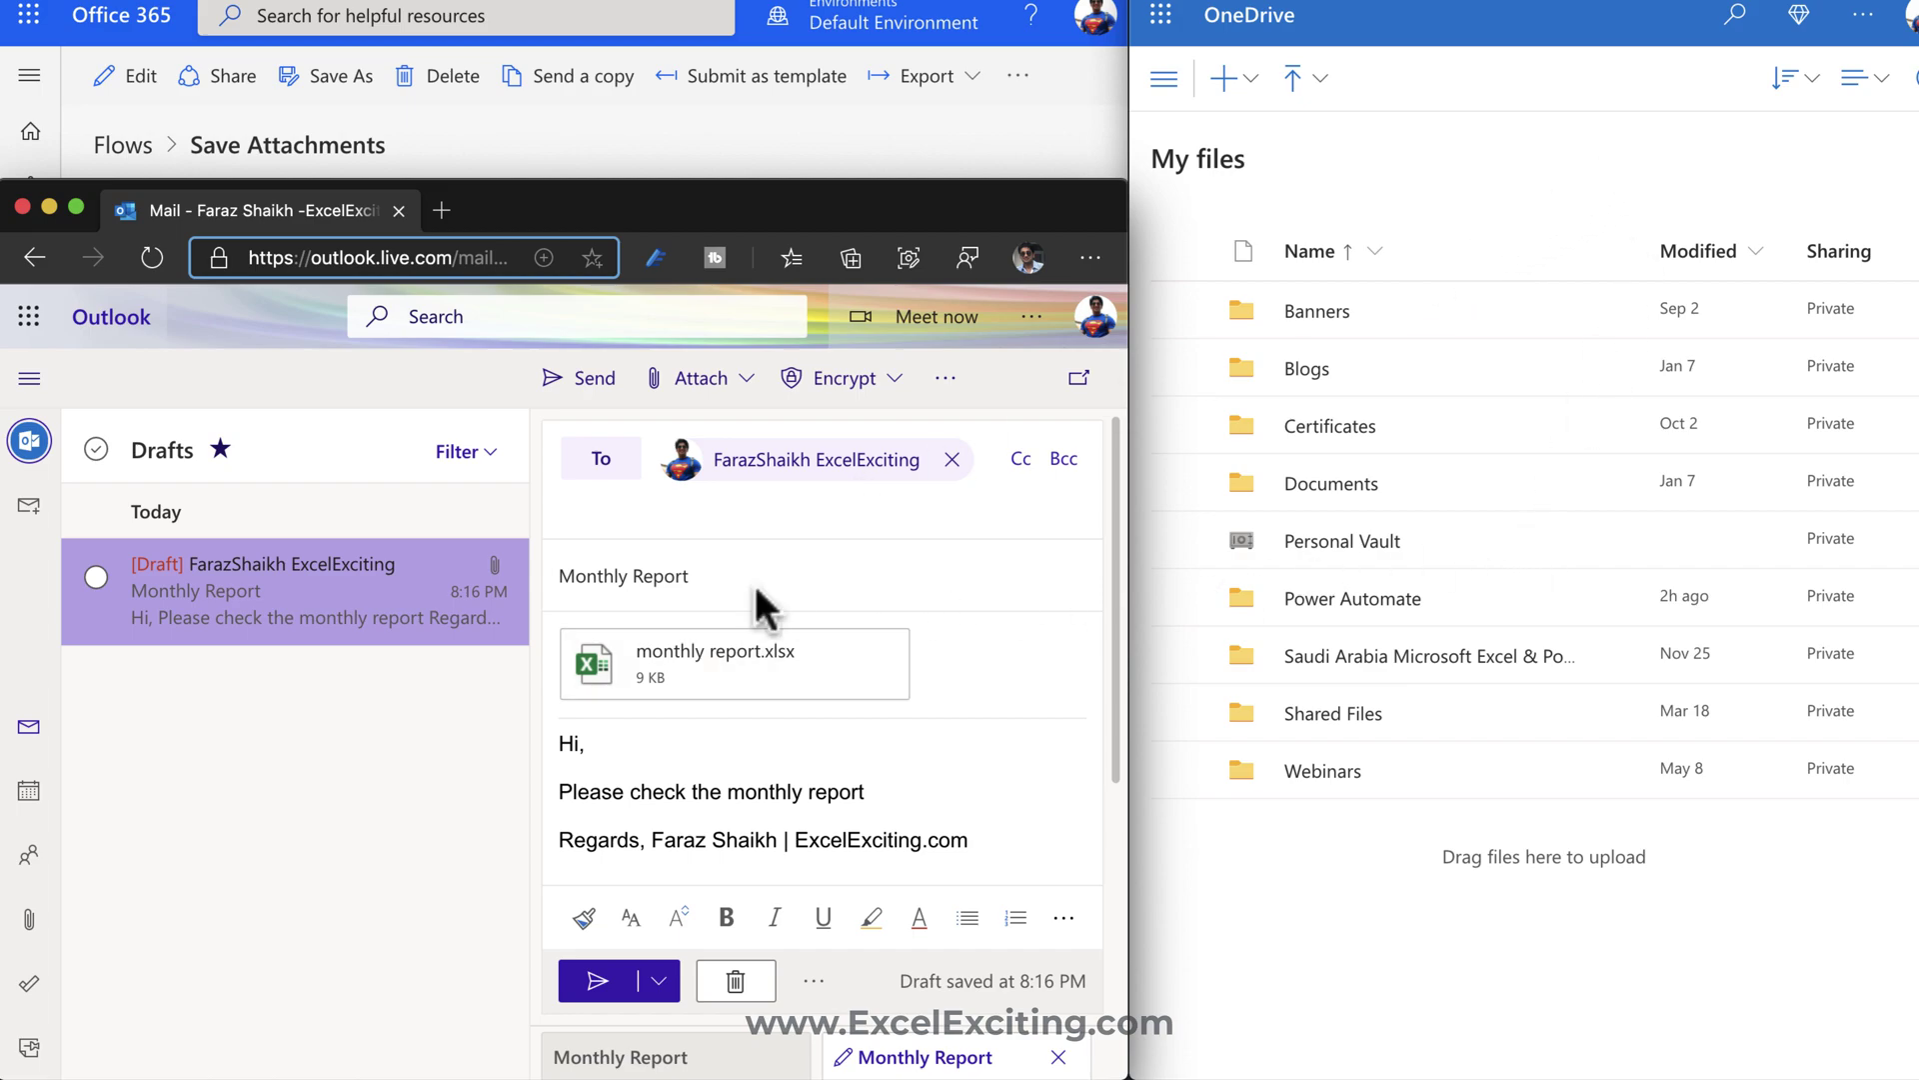
- Send the Monthly Report draft with monthly report.xlsx attached
scroll(754, 588, down, 1)
scroll(754, 588, up, 1)
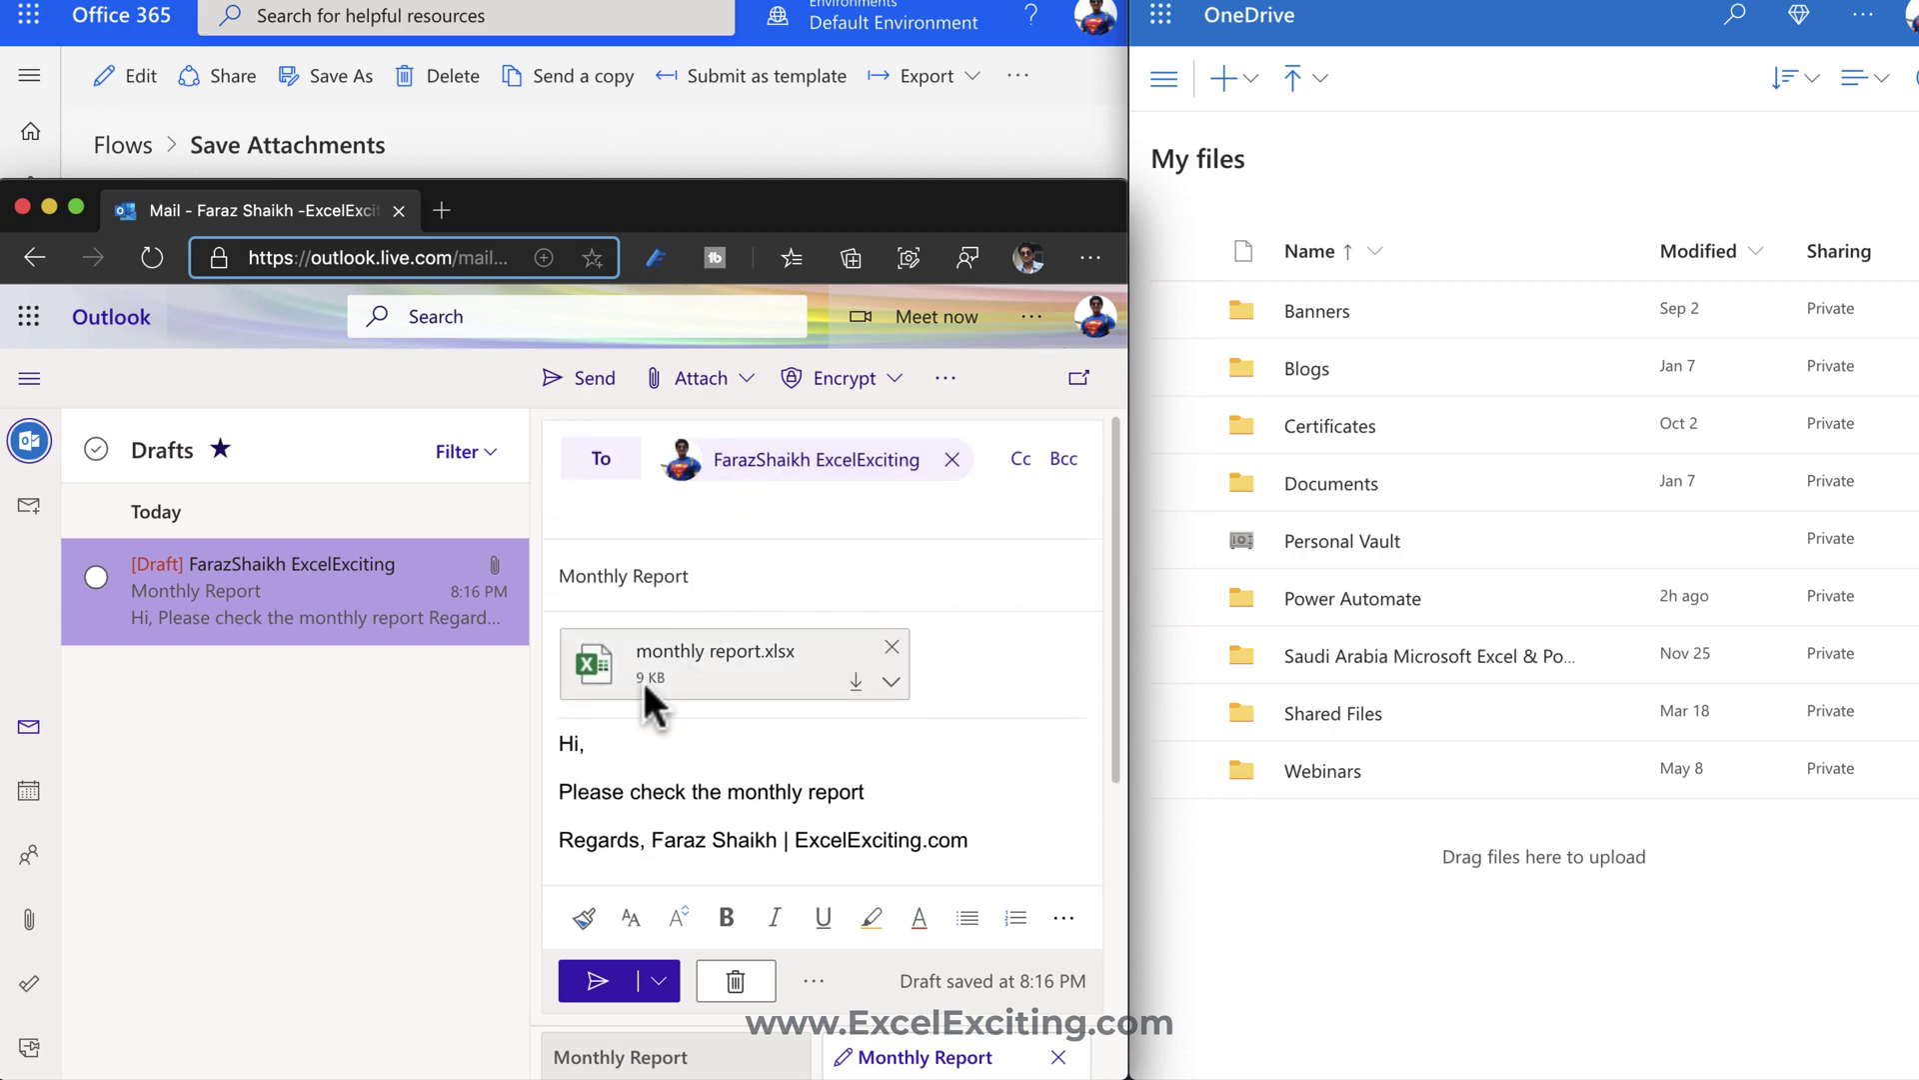
click(599, 981)
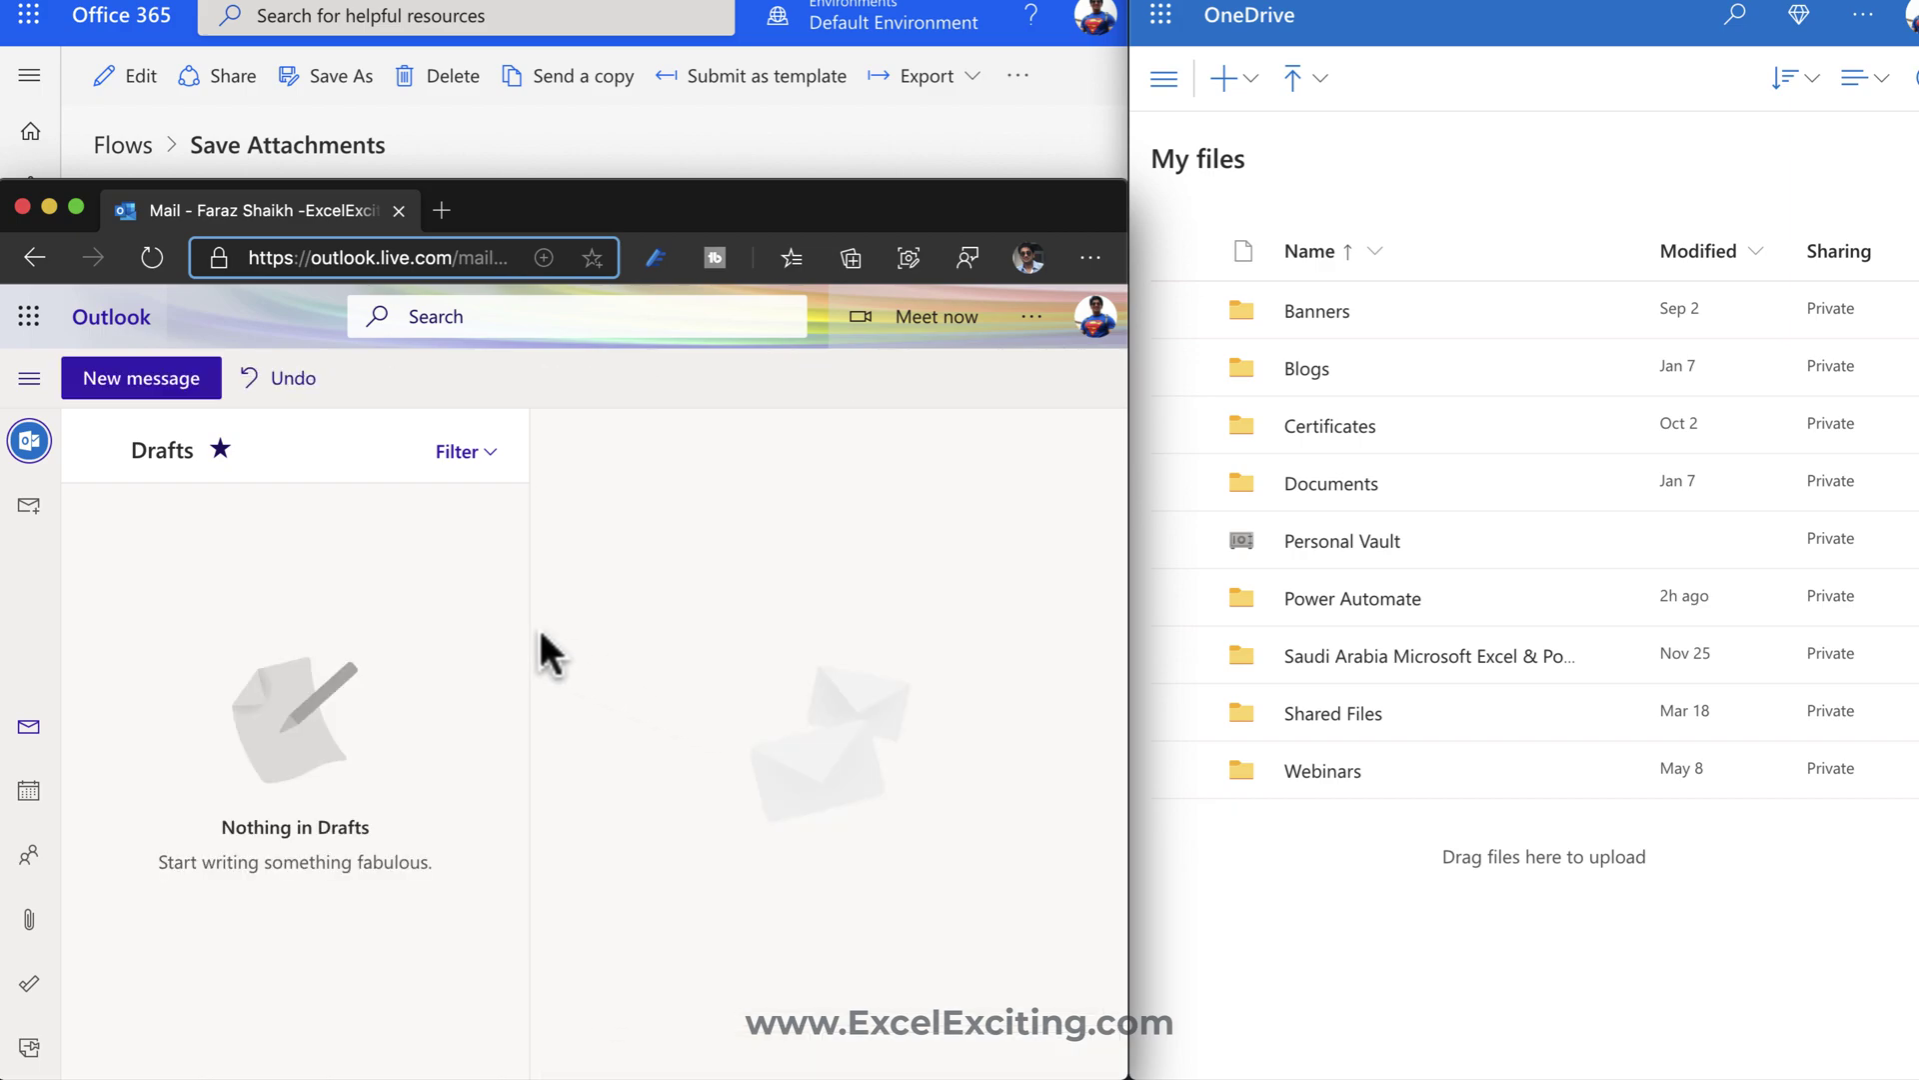
- Check the Inbox for the received email and open OneDrive's Email Attachments folder
click(29, 378)
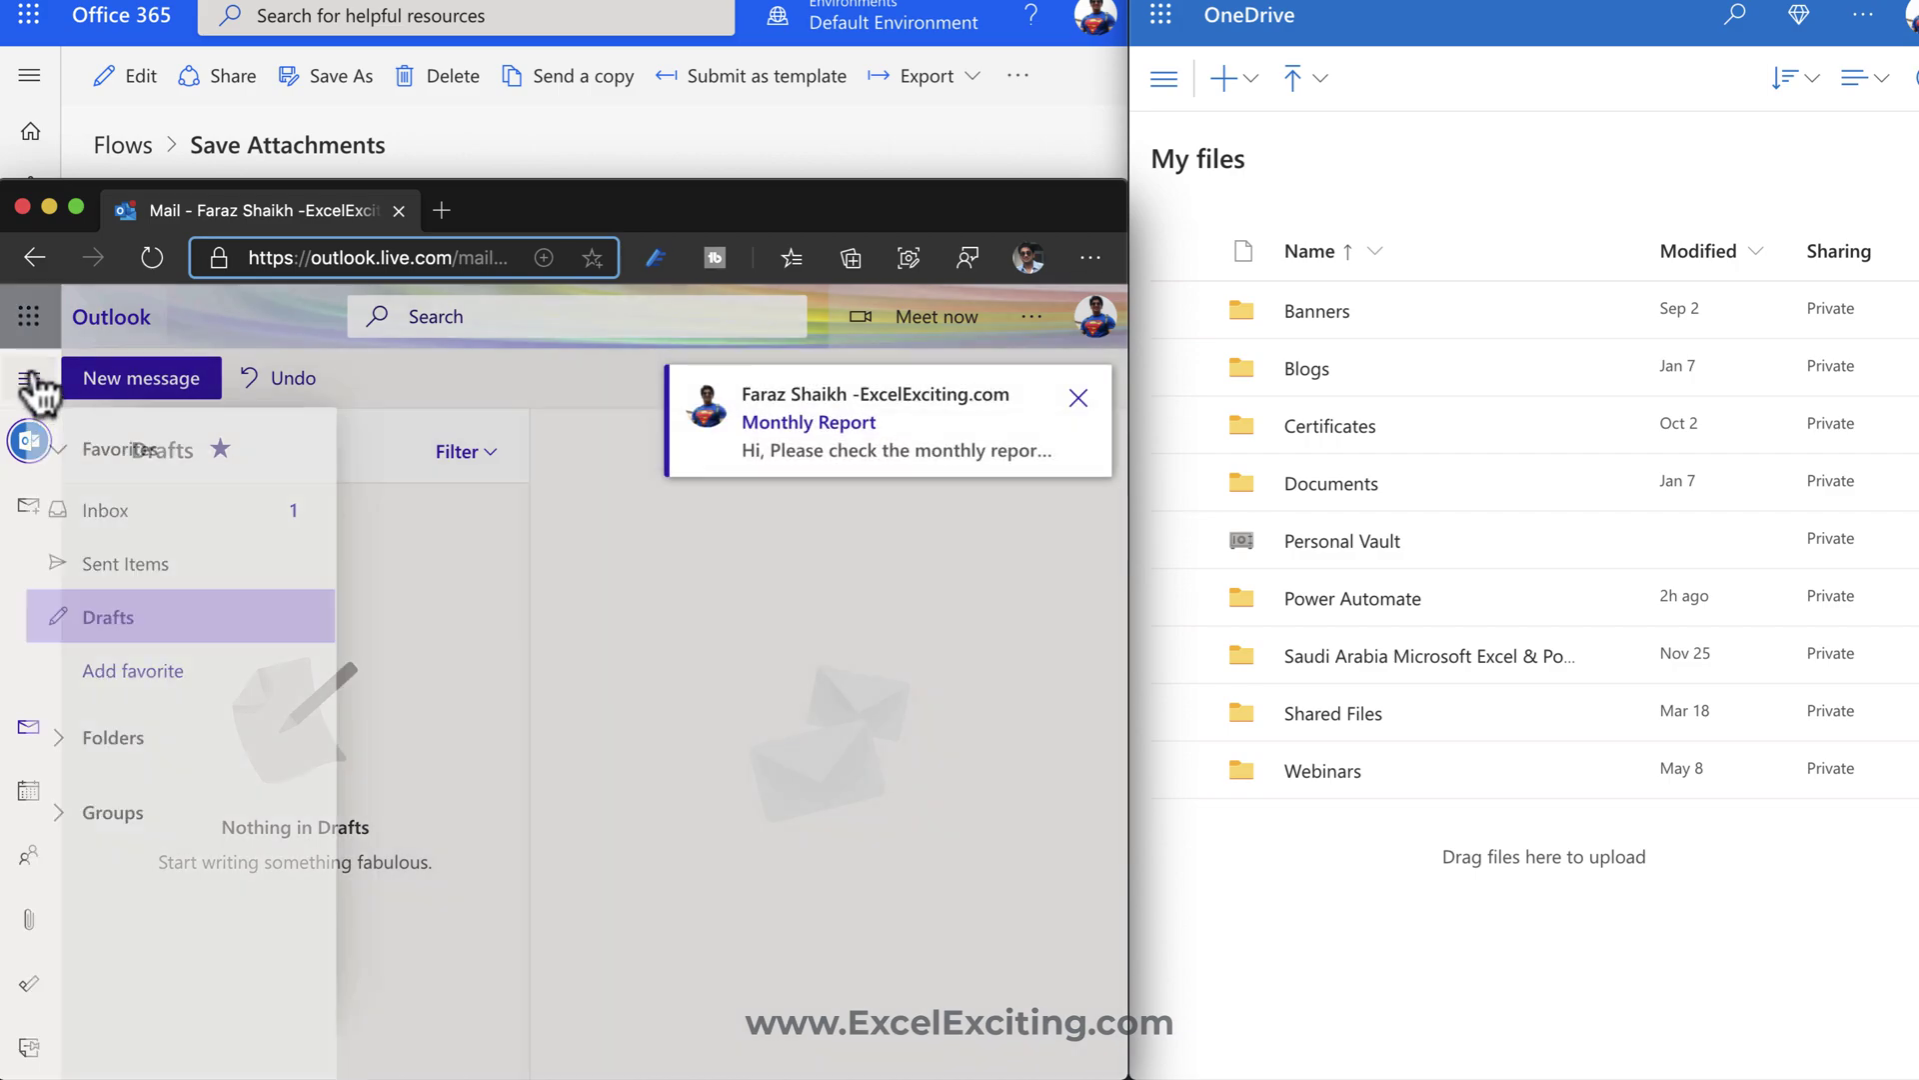
click(149, 512)
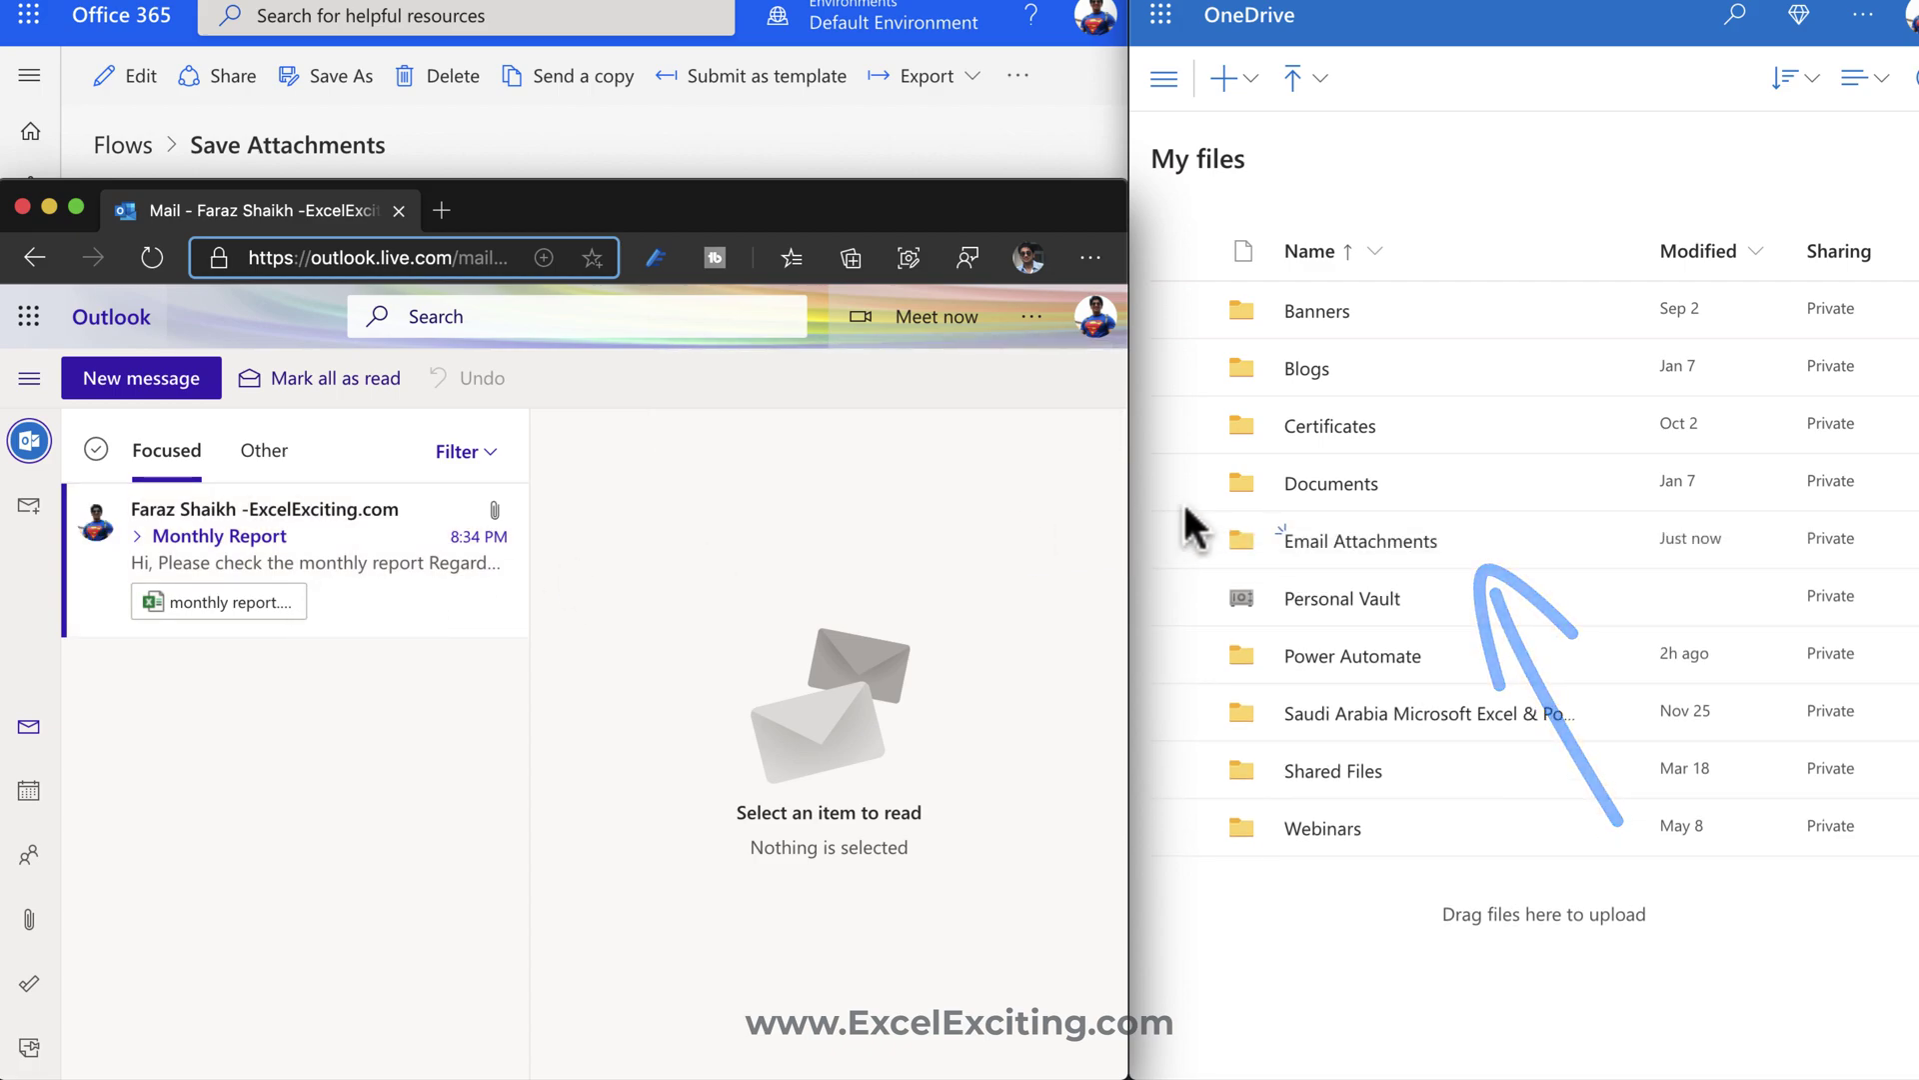
click(1352, 548)
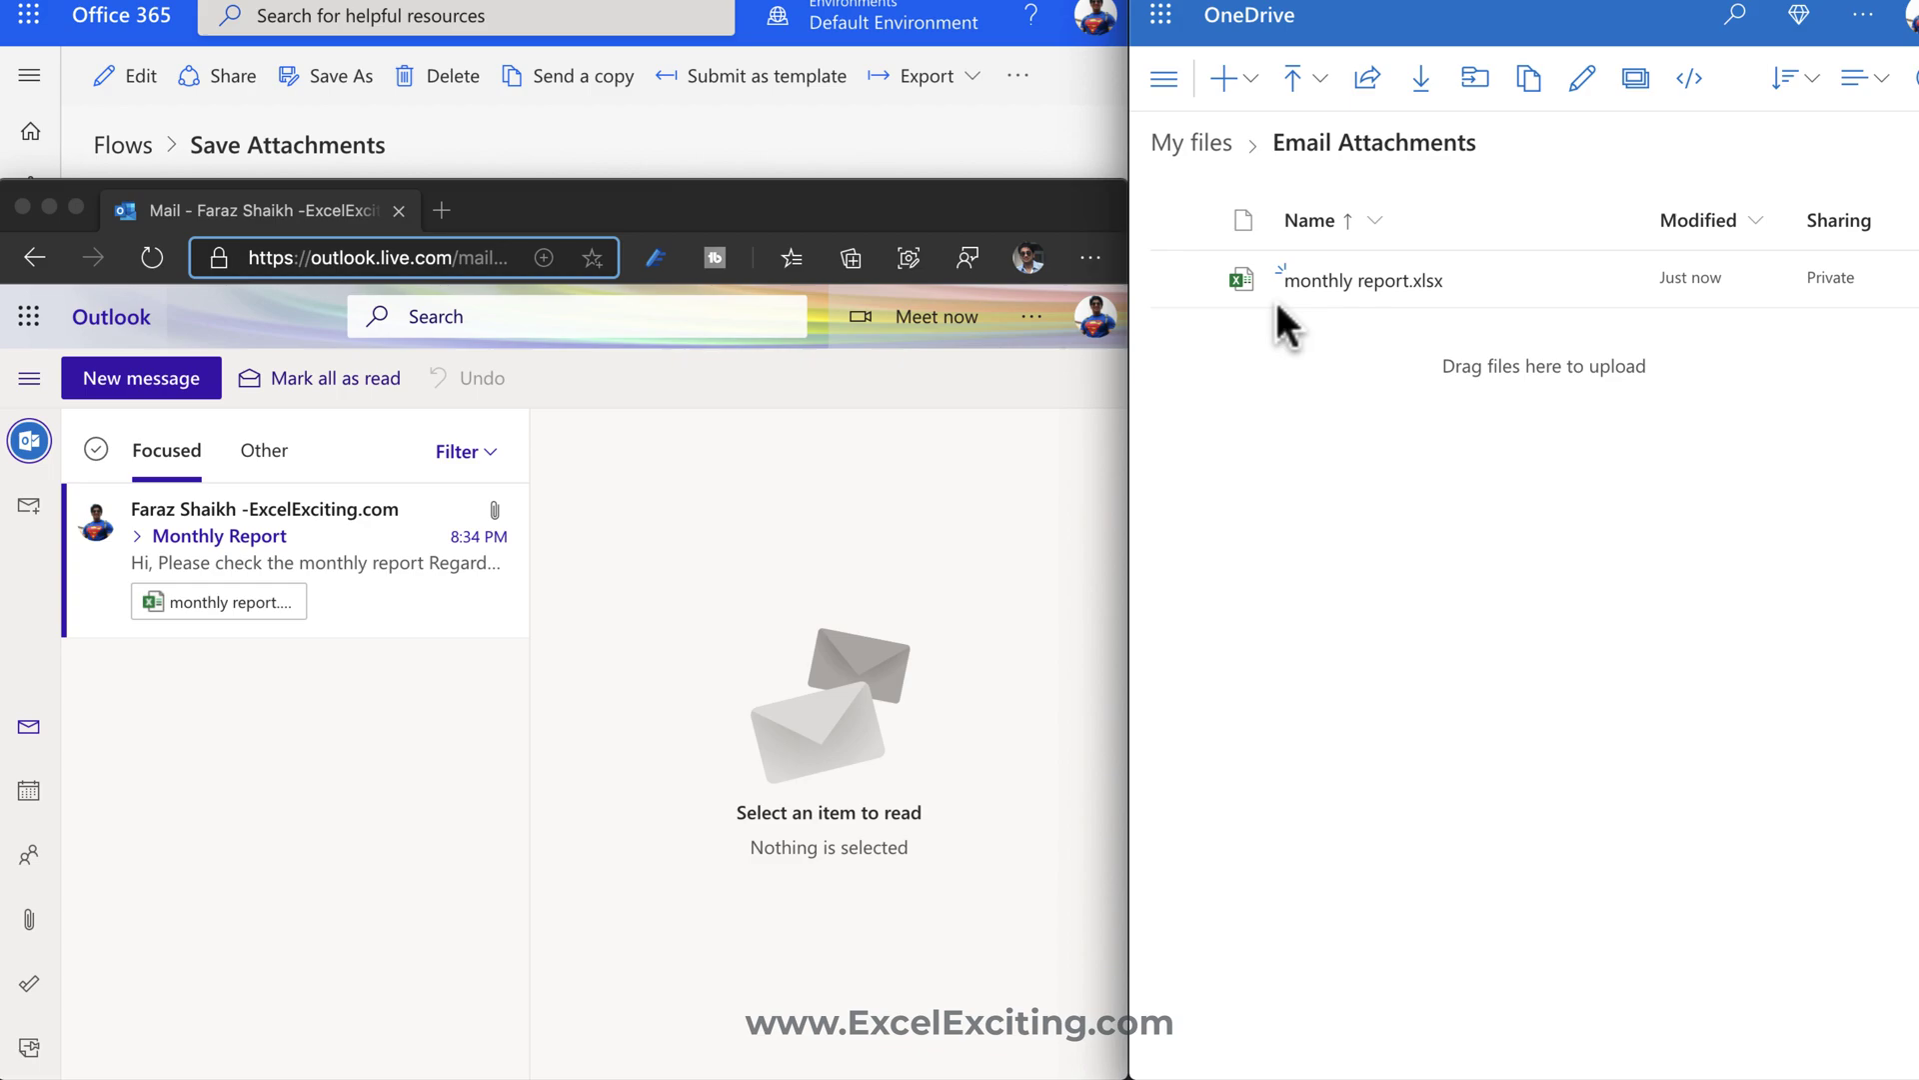
click(605, 148)
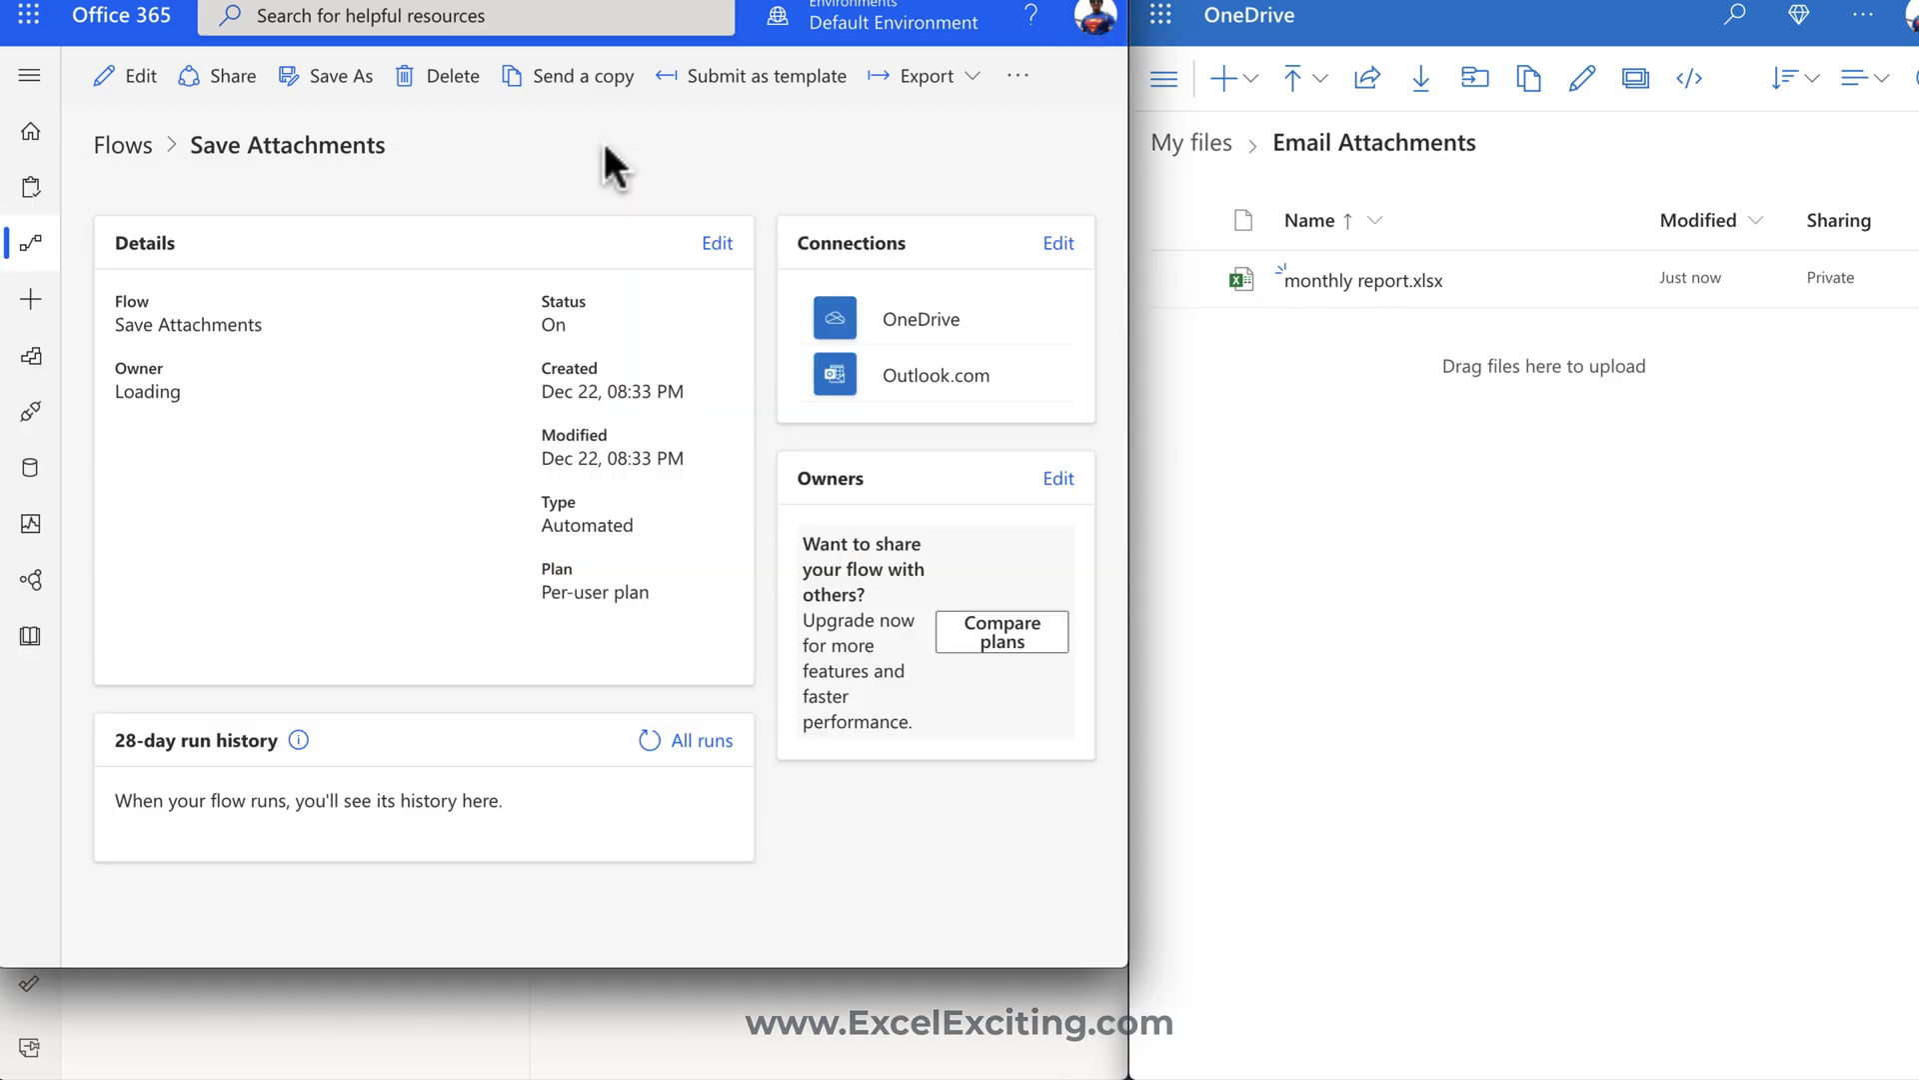
- Refresh the run history, open the Succeeded run, and reopen the flow for editing
click(648, 740)
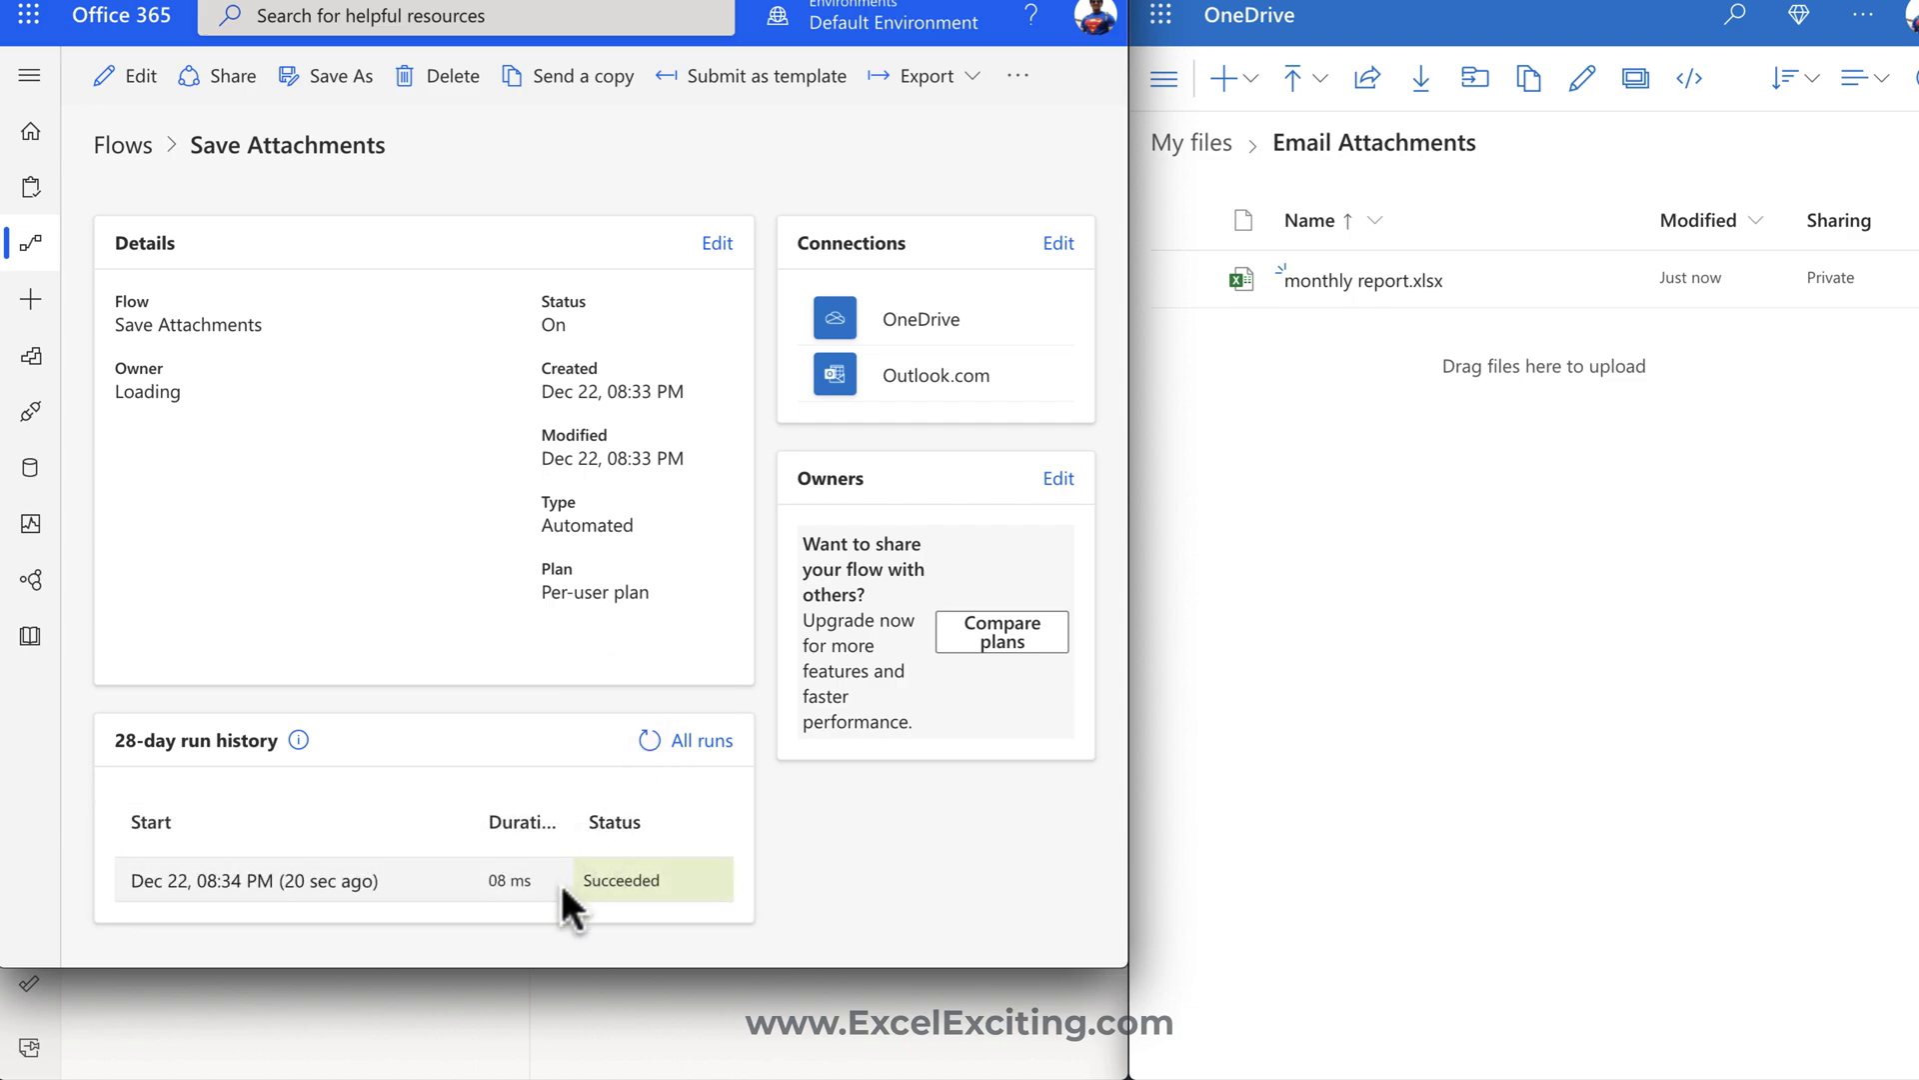
click(306, 879)
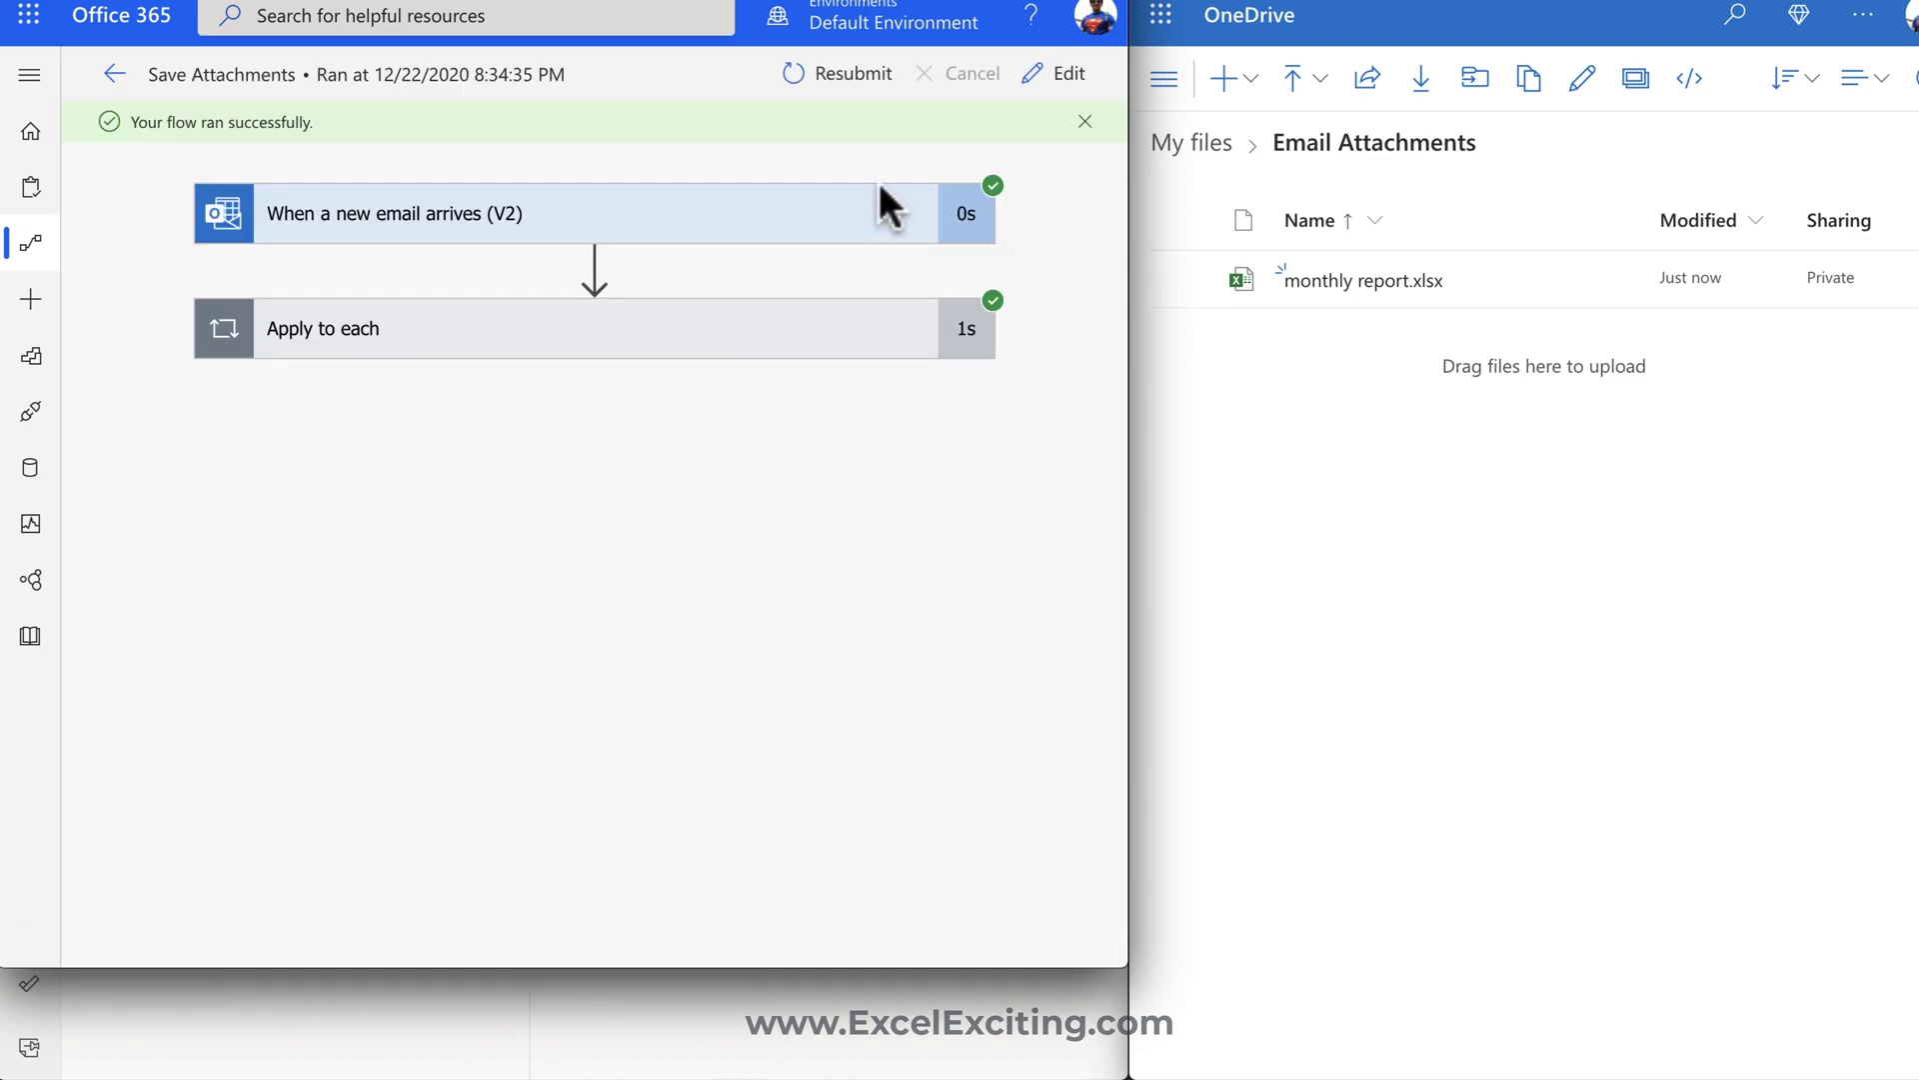
click(1044, 110)
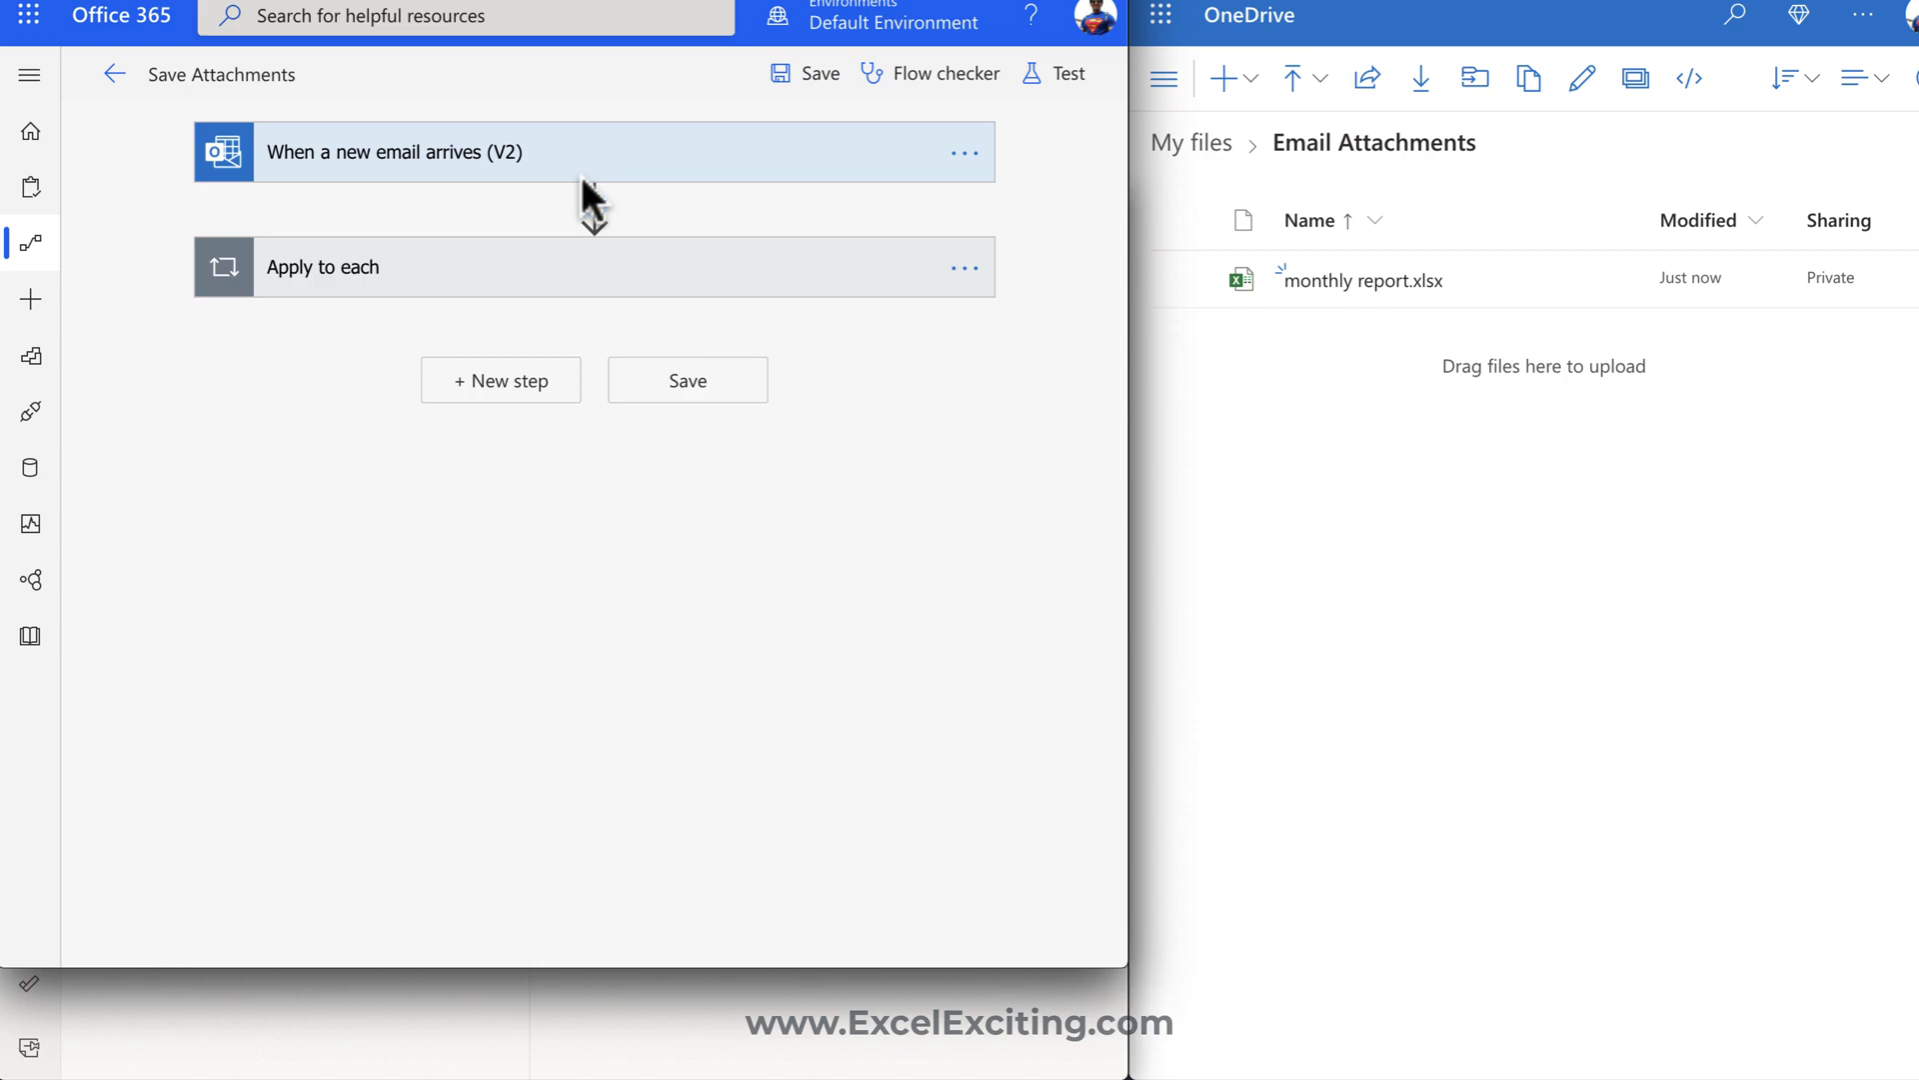
- Start a new Outlook.com email and attach Wallpaper ExcelExciting.png from the computer
click(585, 999)
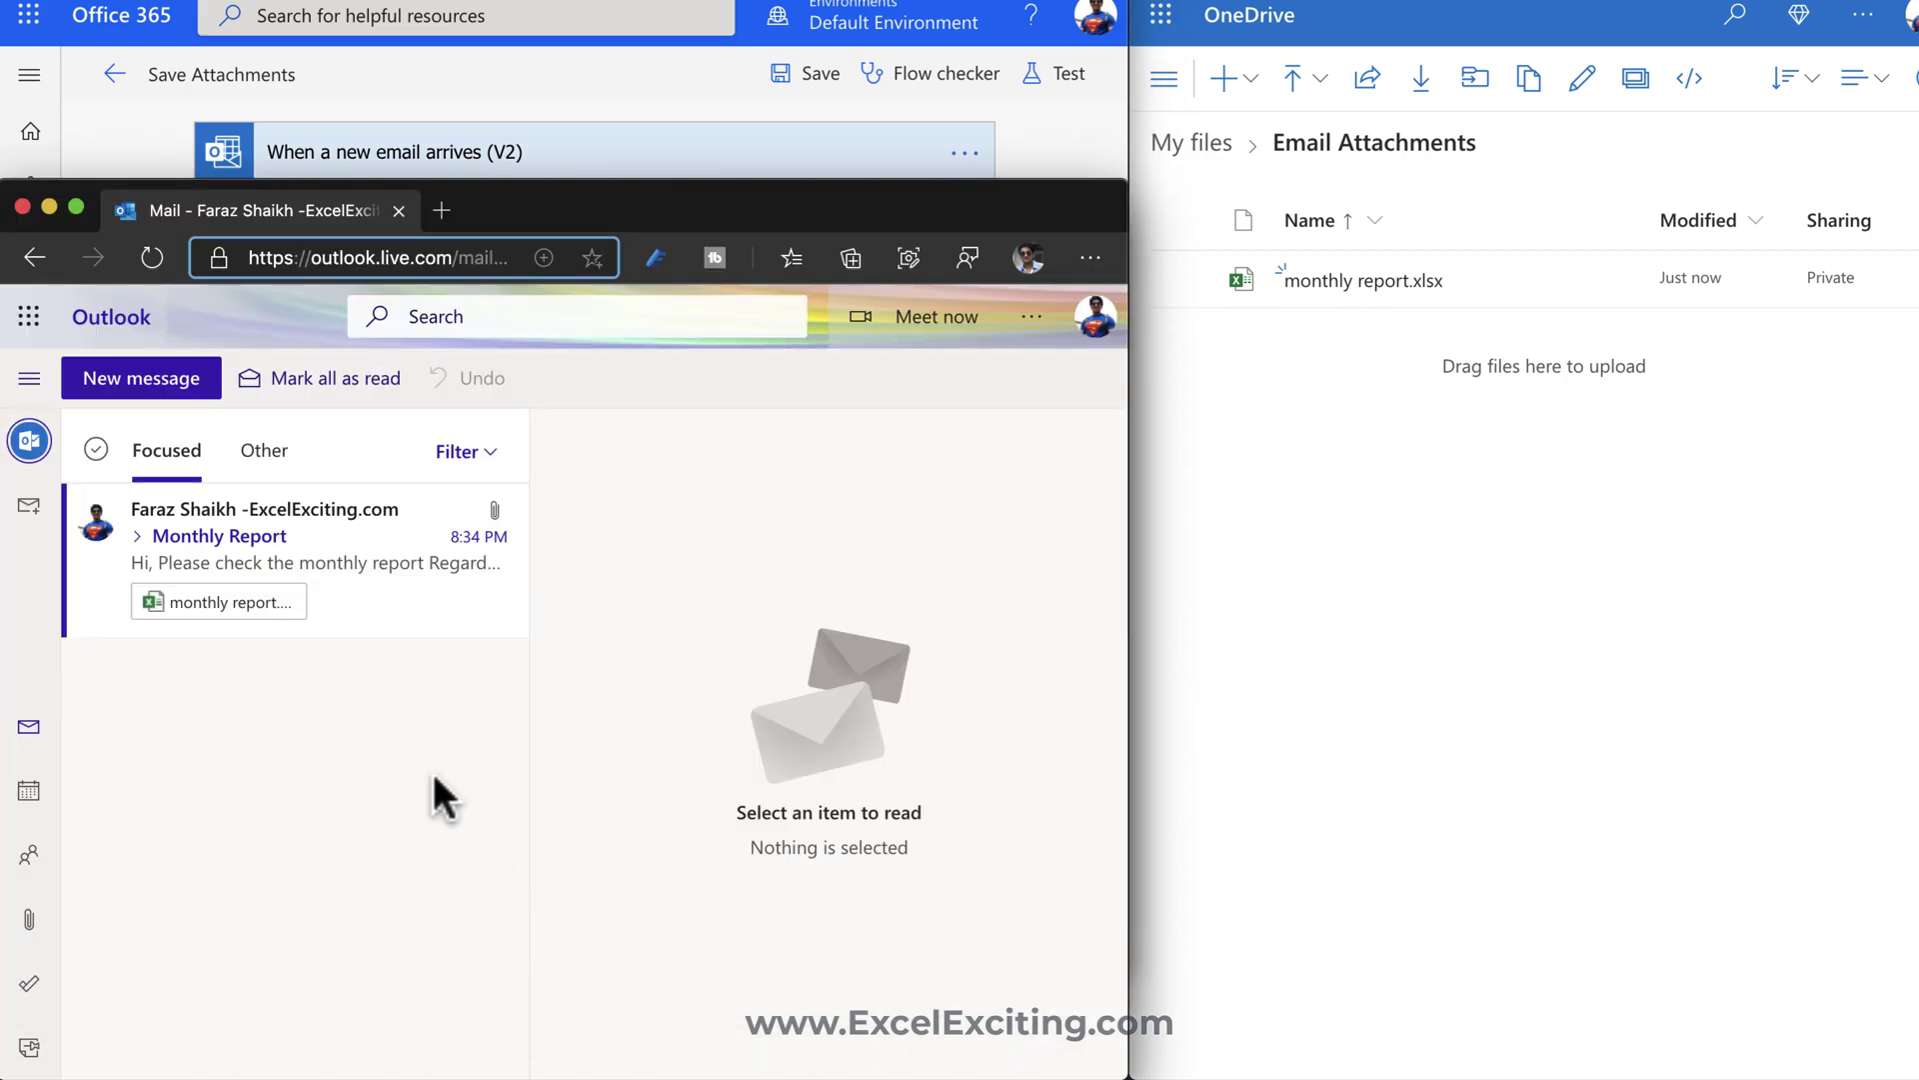
click(179, 396)
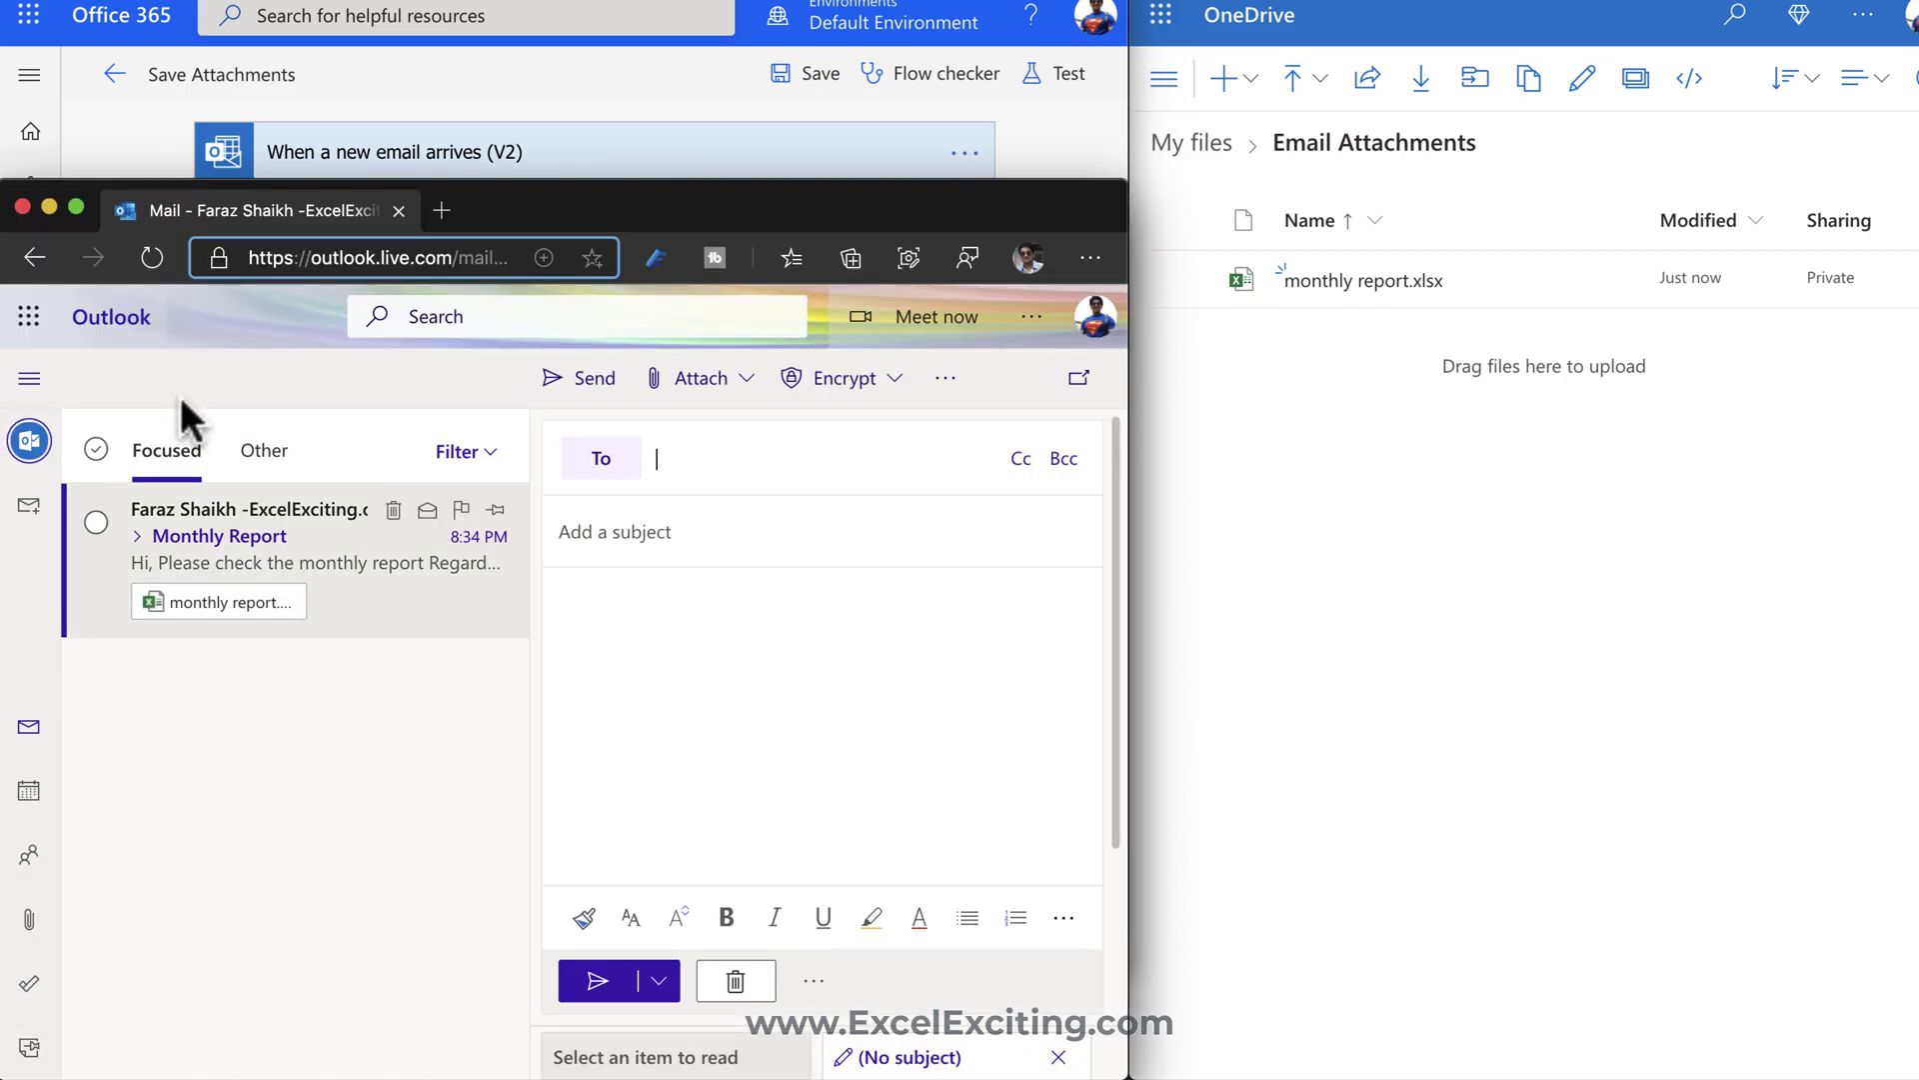
click(813, 980)
mouse_move(710, 424)
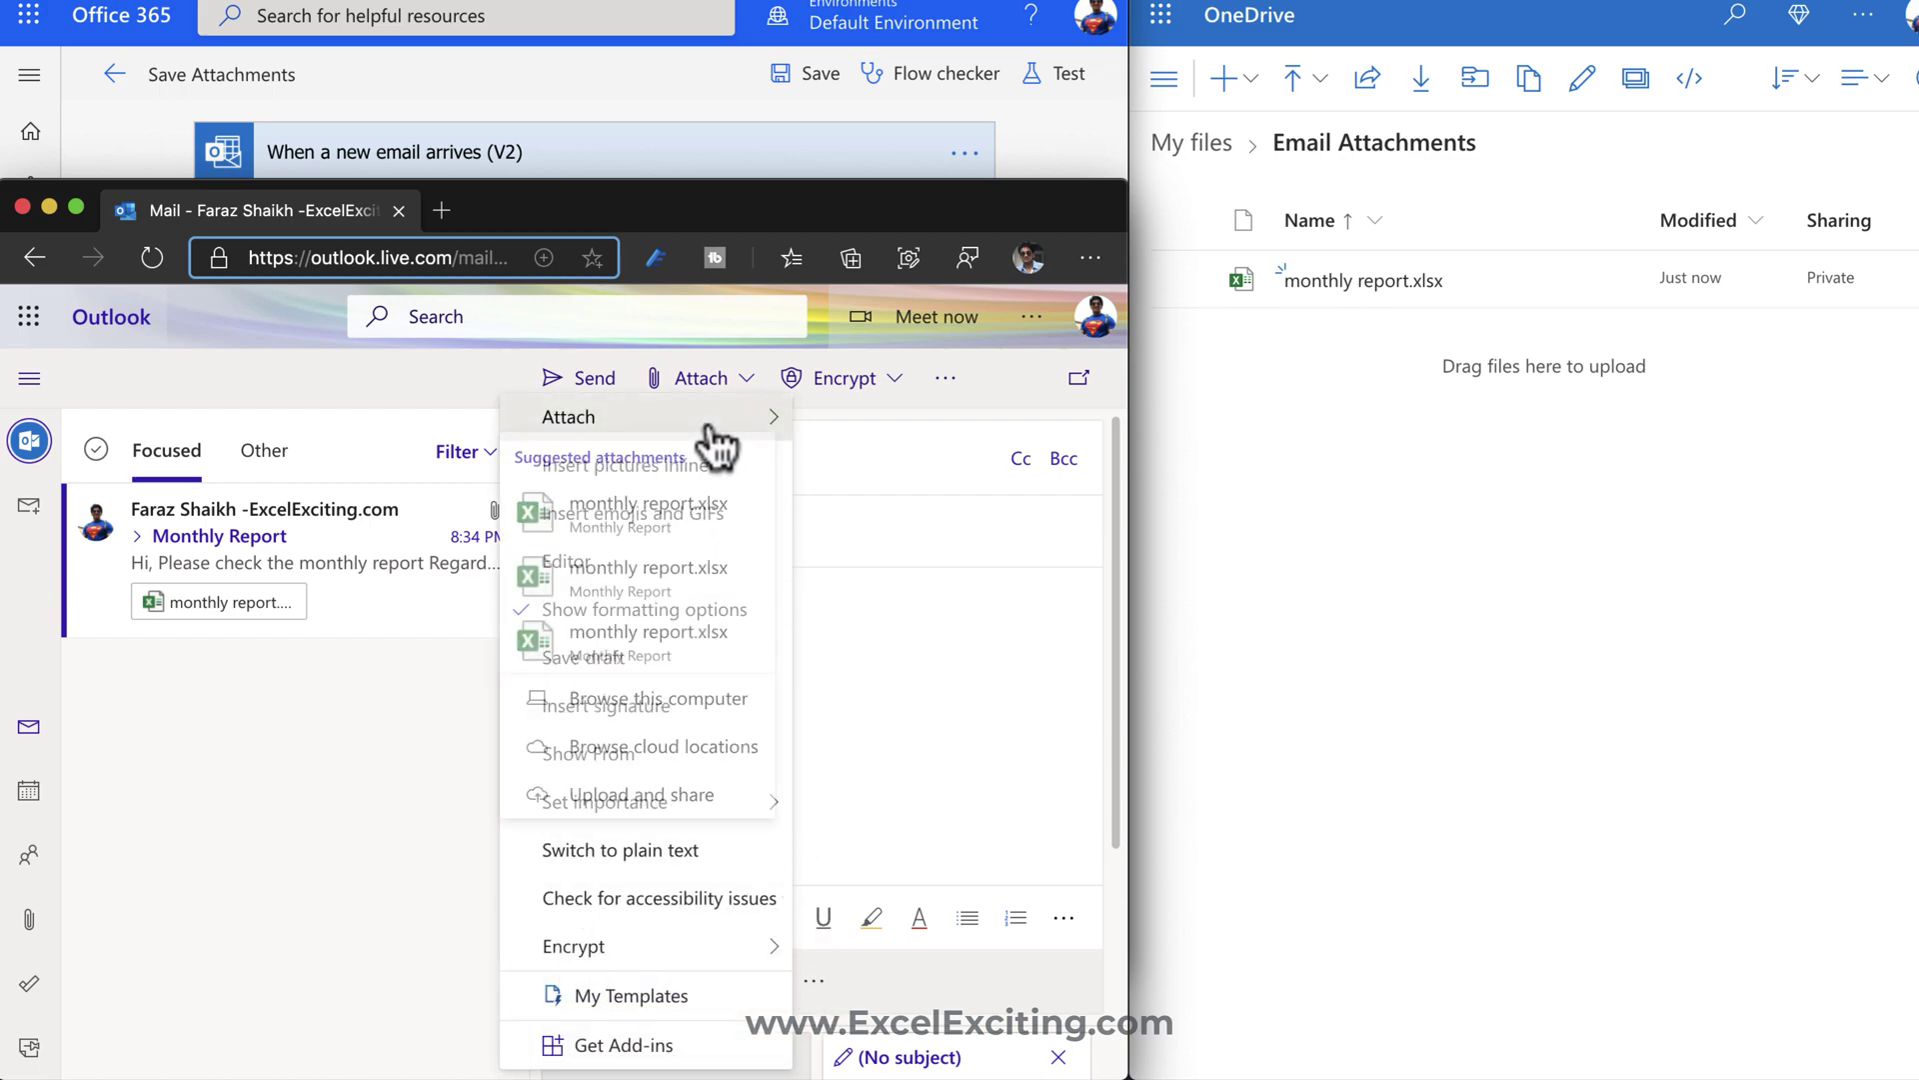
click(625, 710)
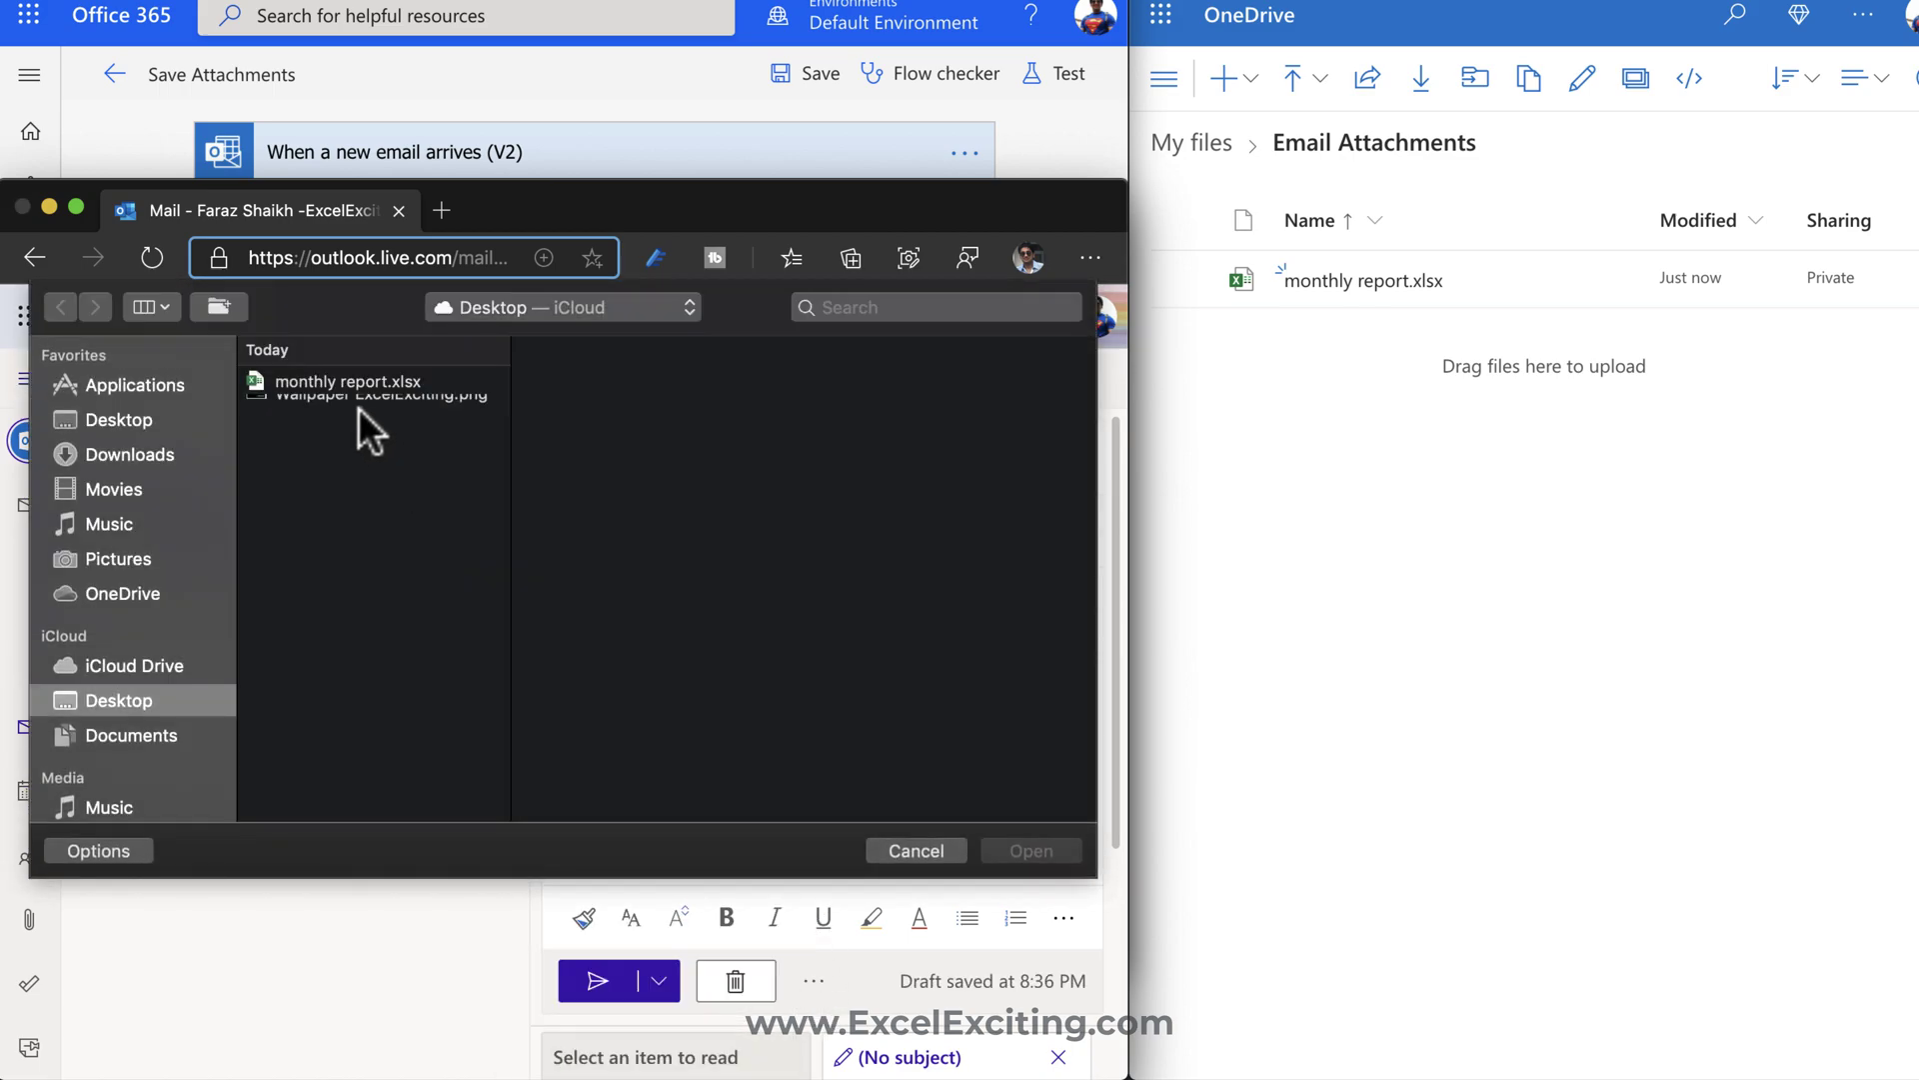
click(348, 404)
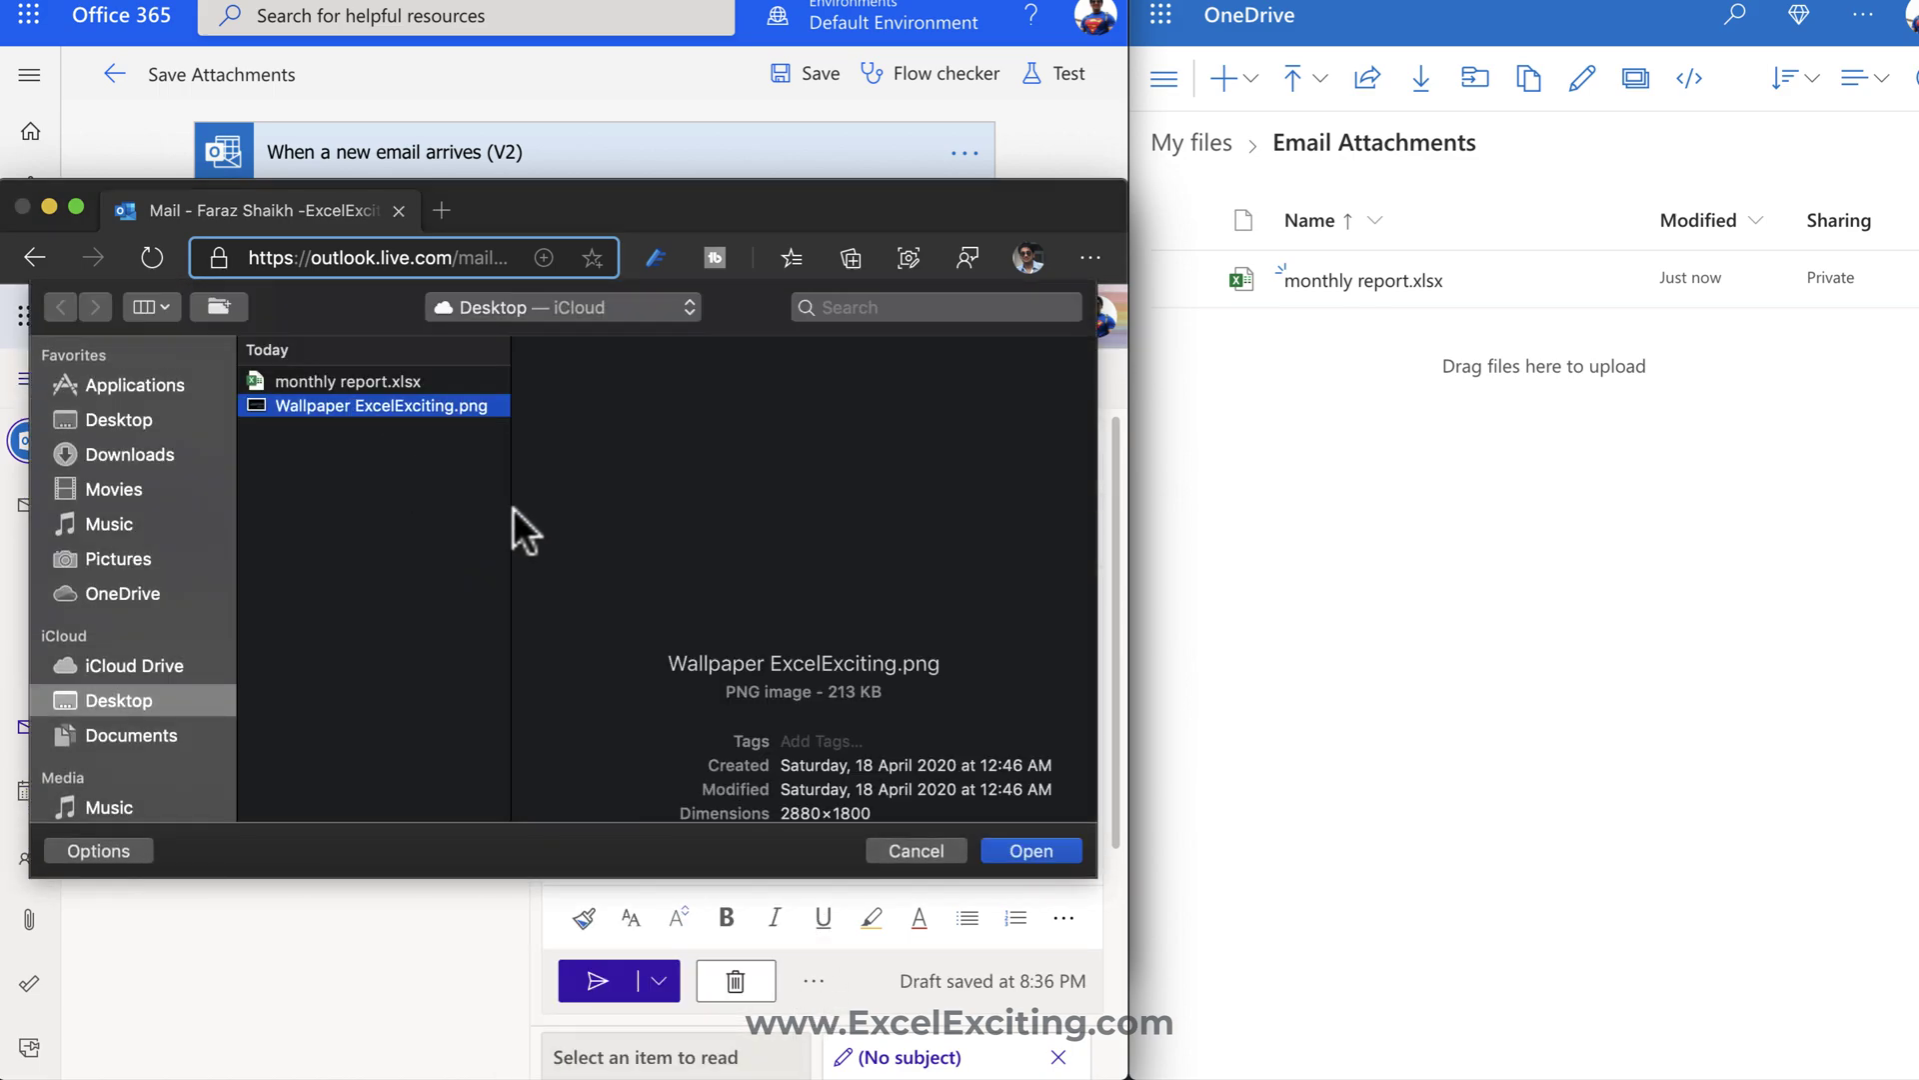
click(1012, 850)
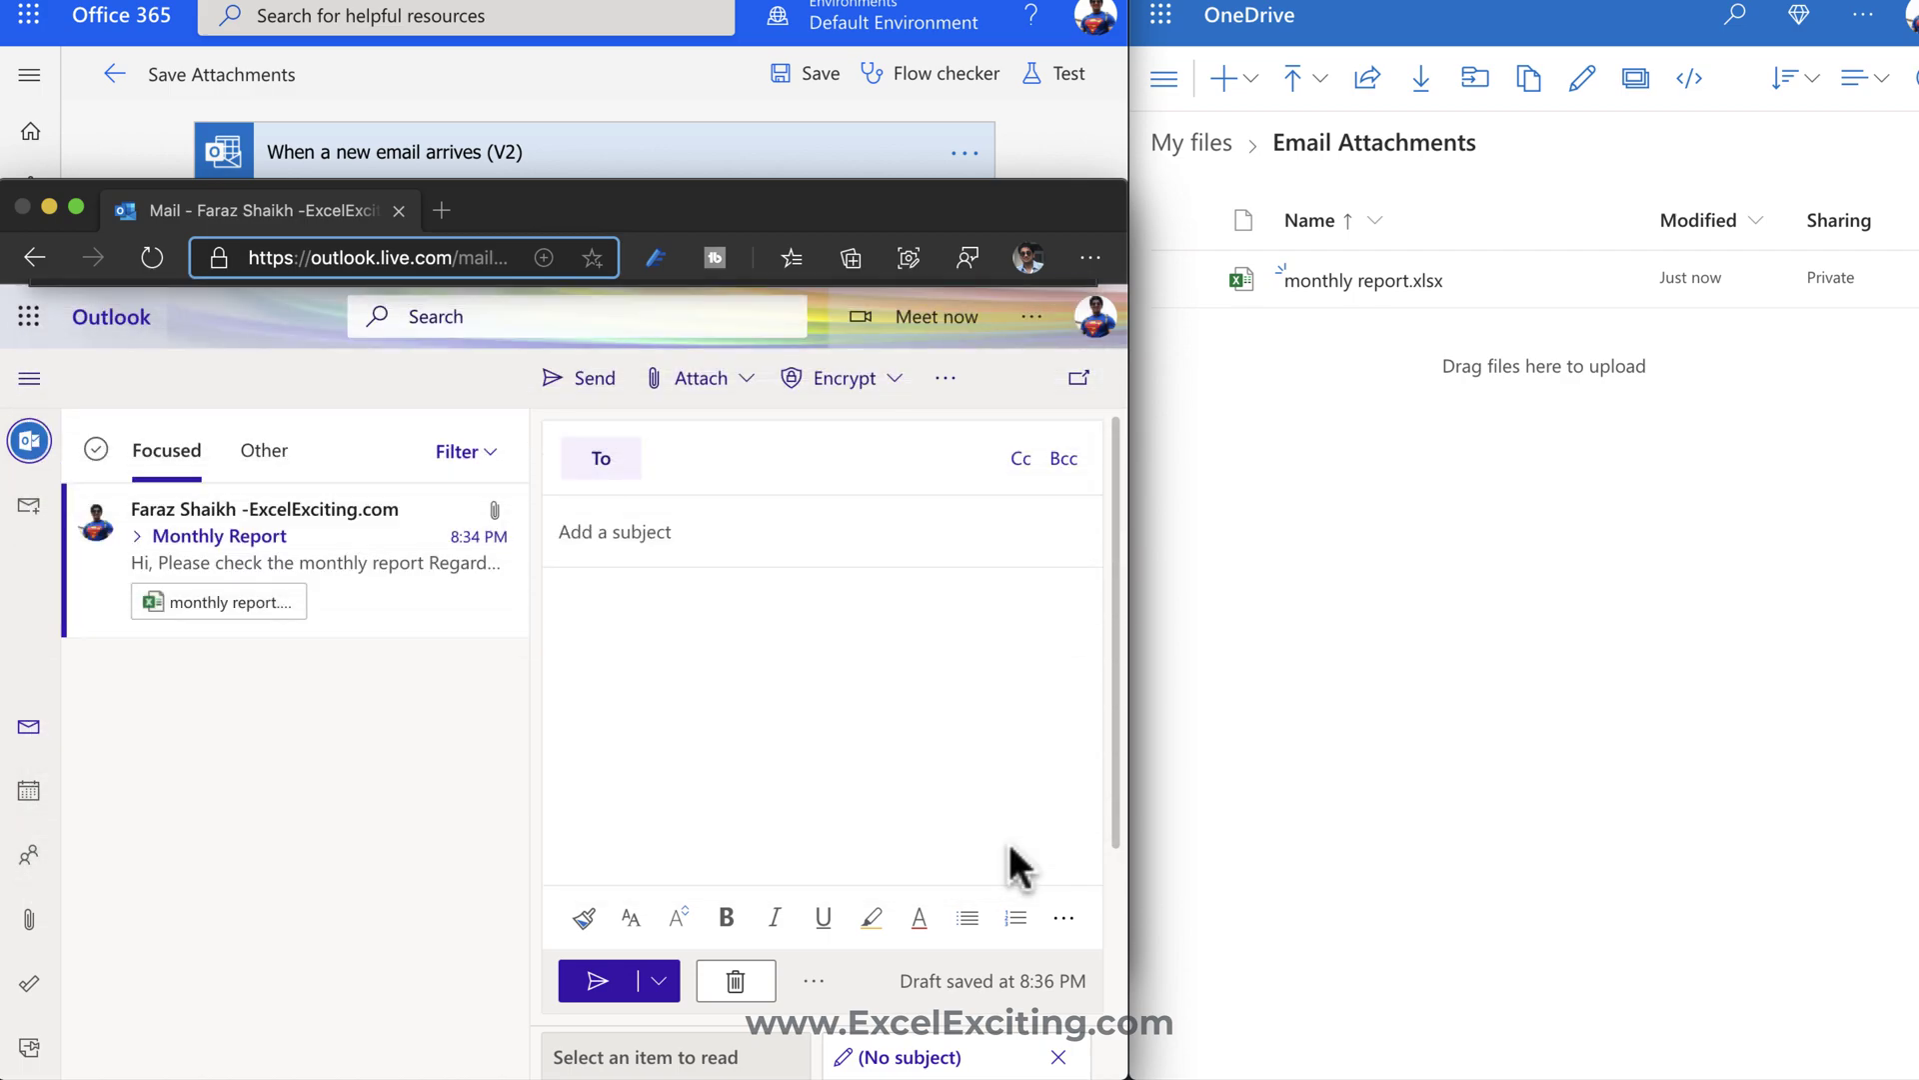
- Send the email with subject 'Image File' to the pasted recipient, then check the OneDrive folder
click(723, 517)
text(Image File)
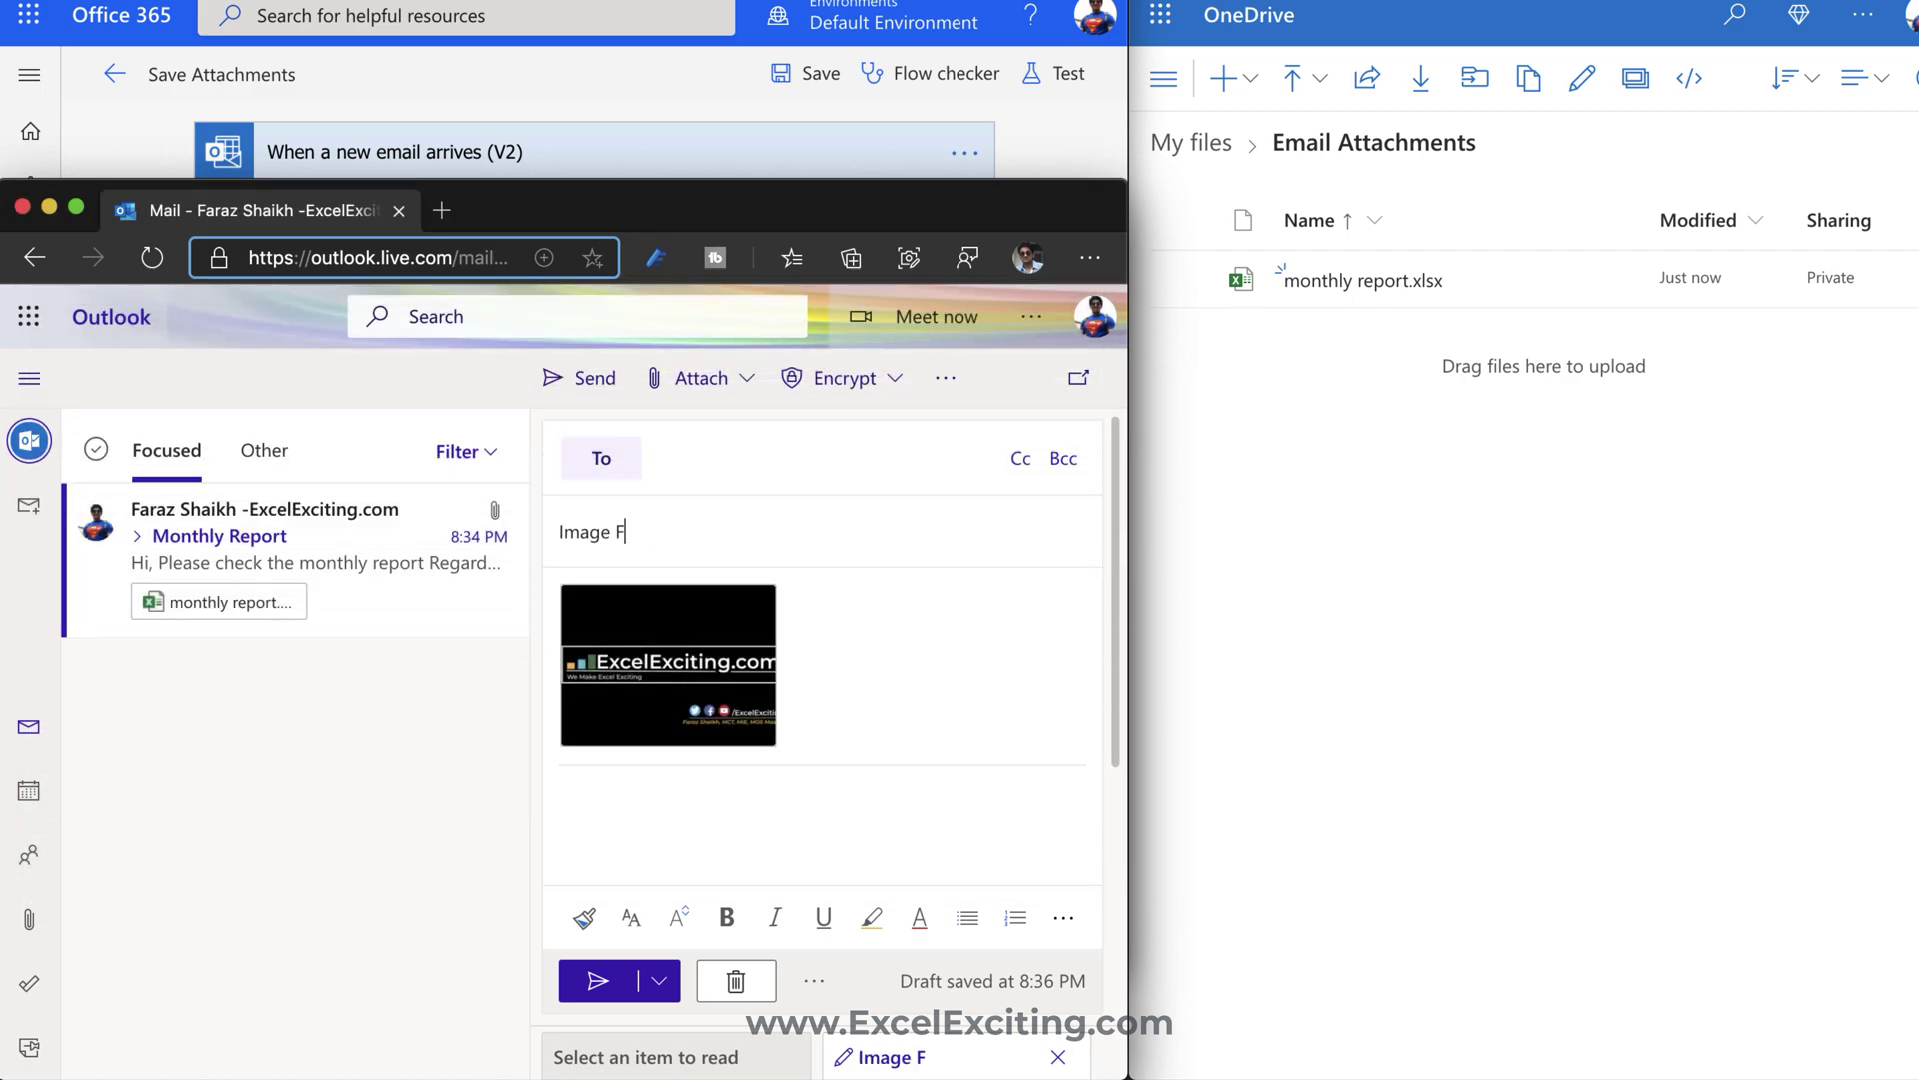
click(657, 458)
key(ctrl+v)
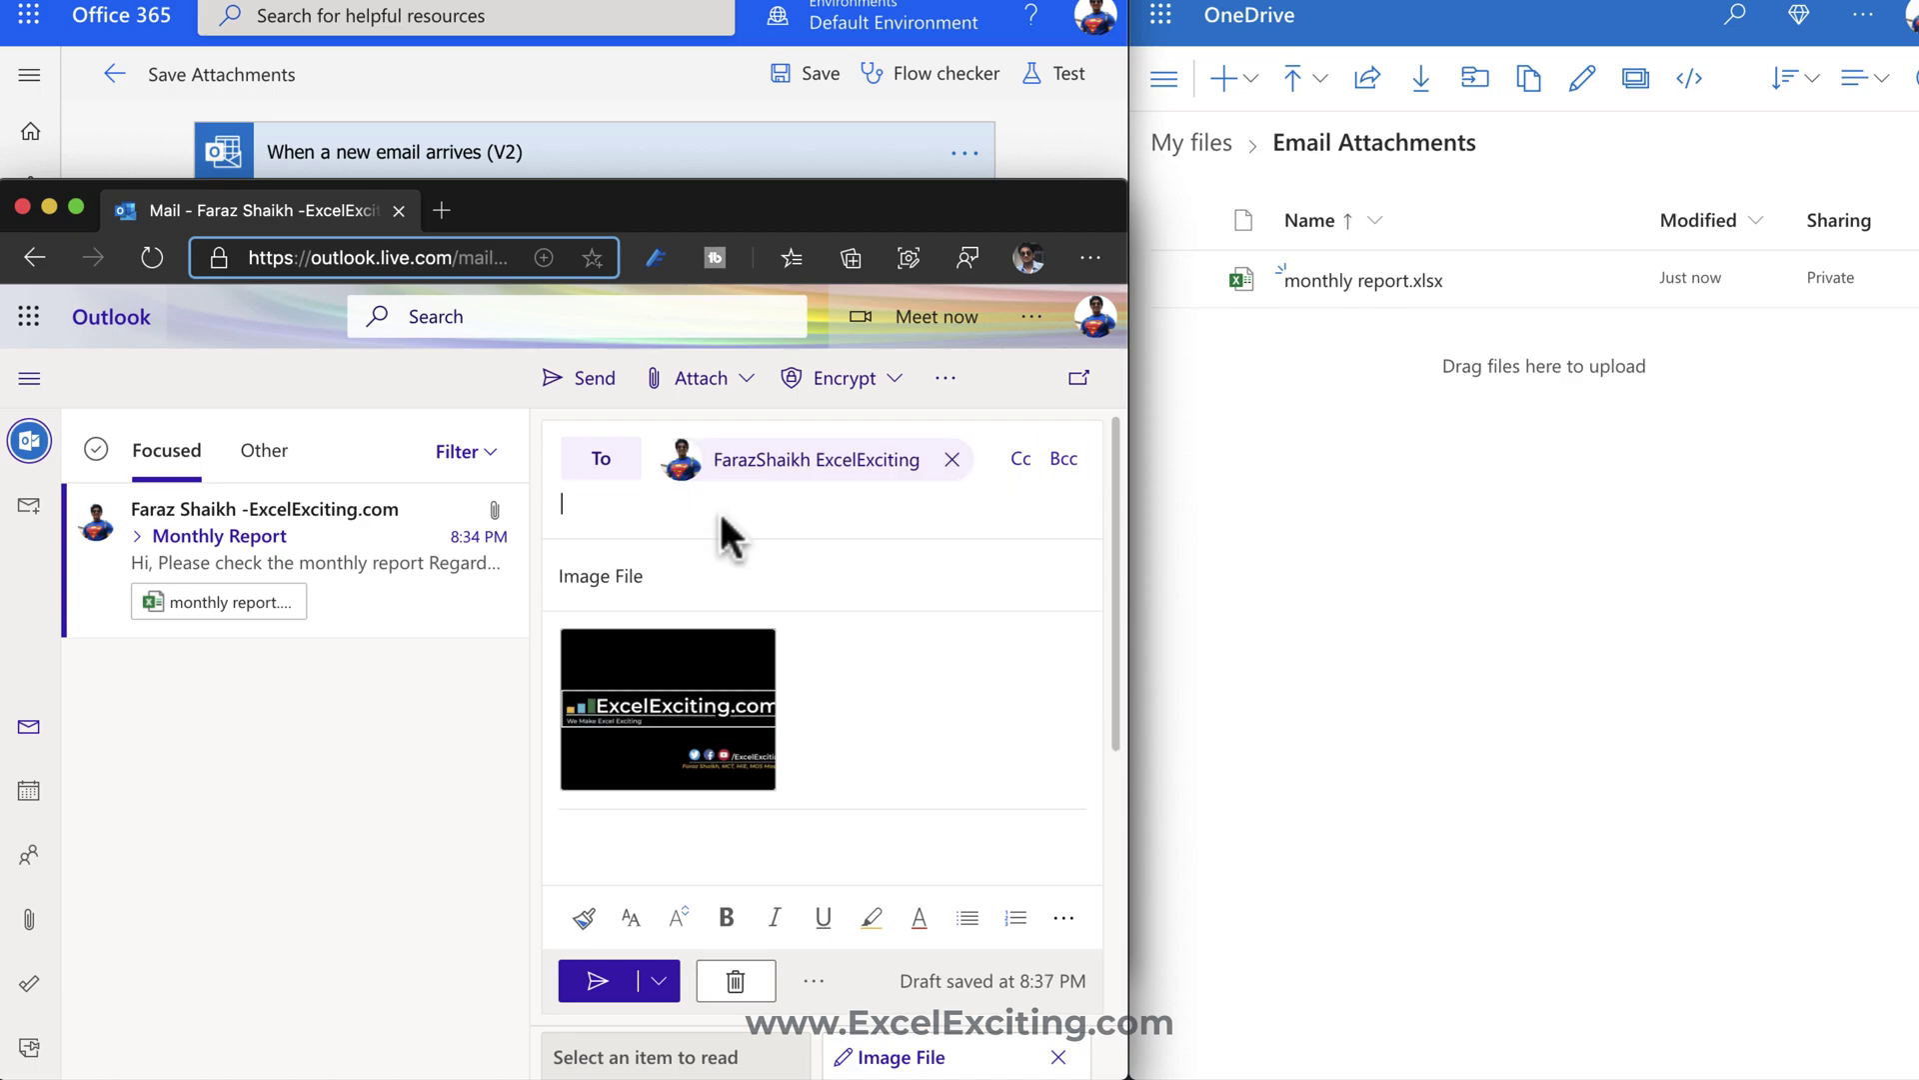
click(597, 983)
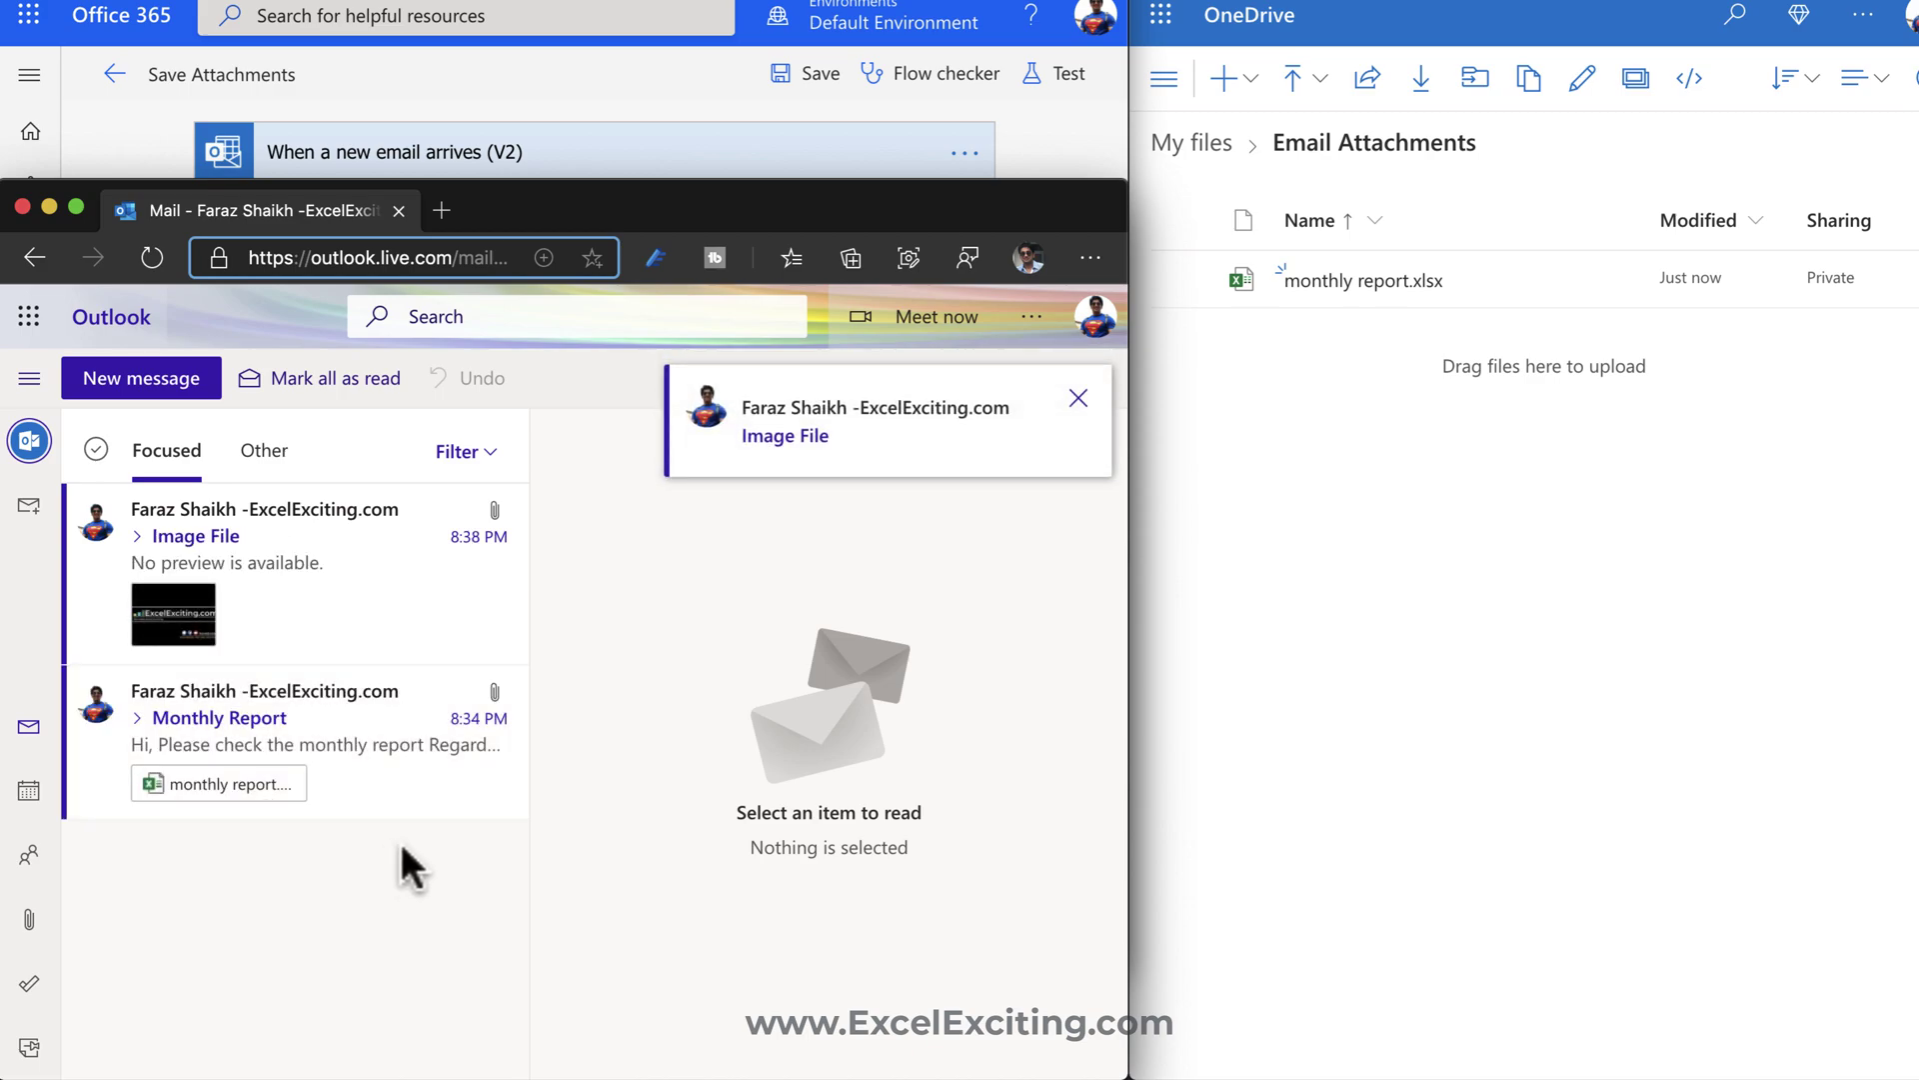
click(1269, 645)
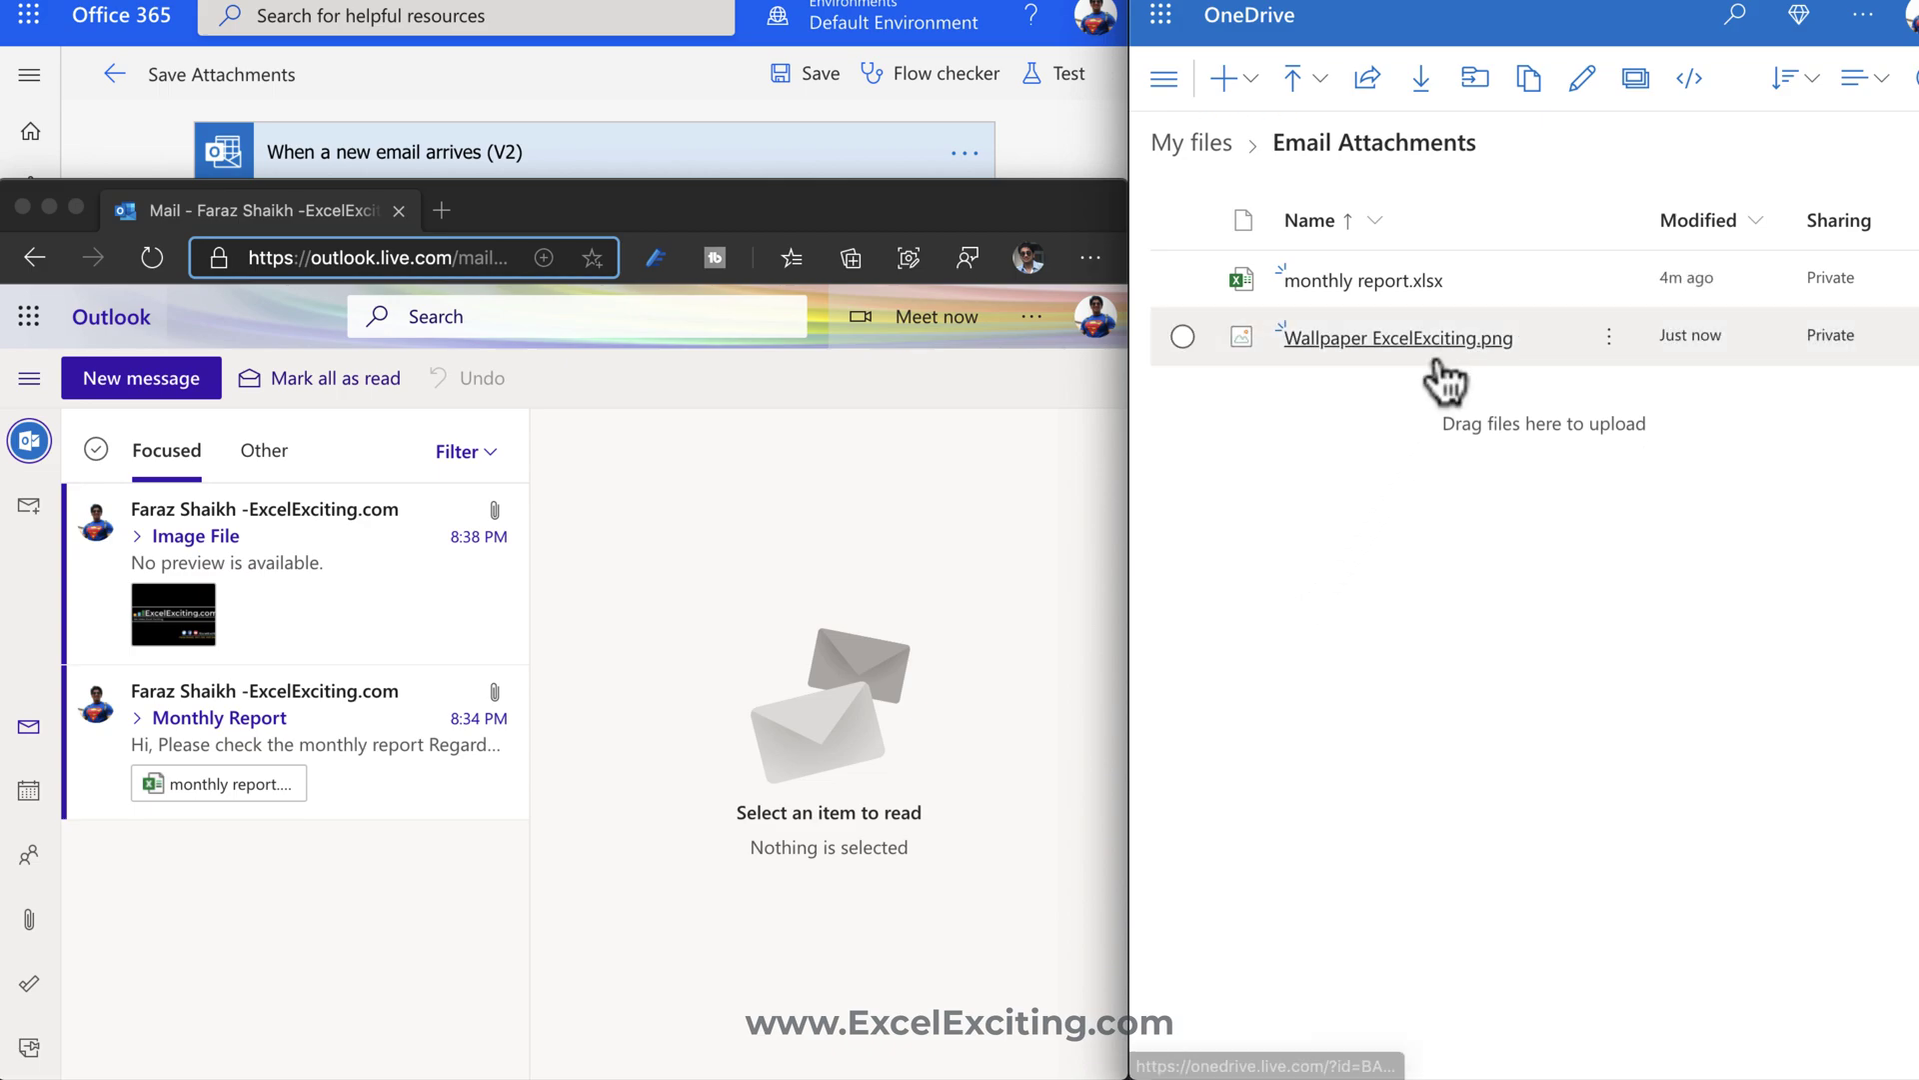
- Return from the flow editor to the Save Attachments details page to review its run history
click(1611, 338)
click(686, 92)
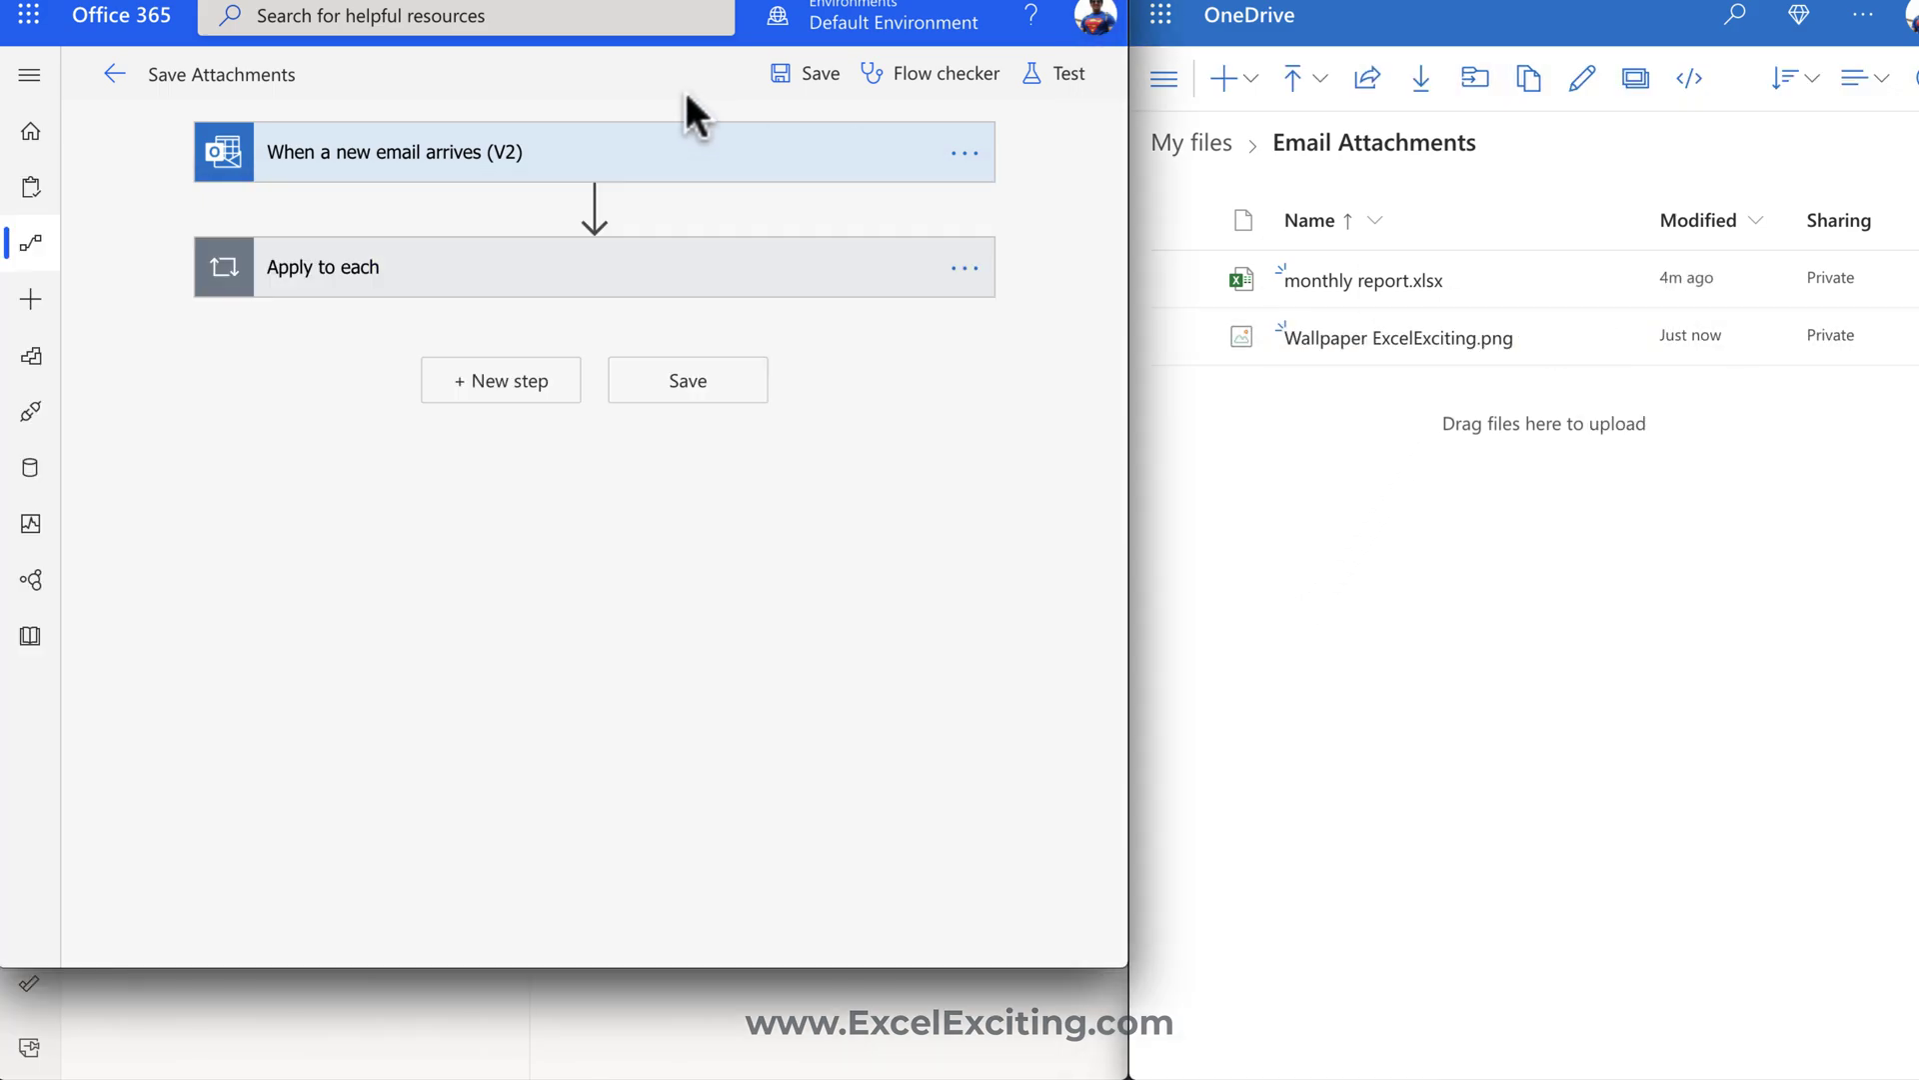
click(113, 75)
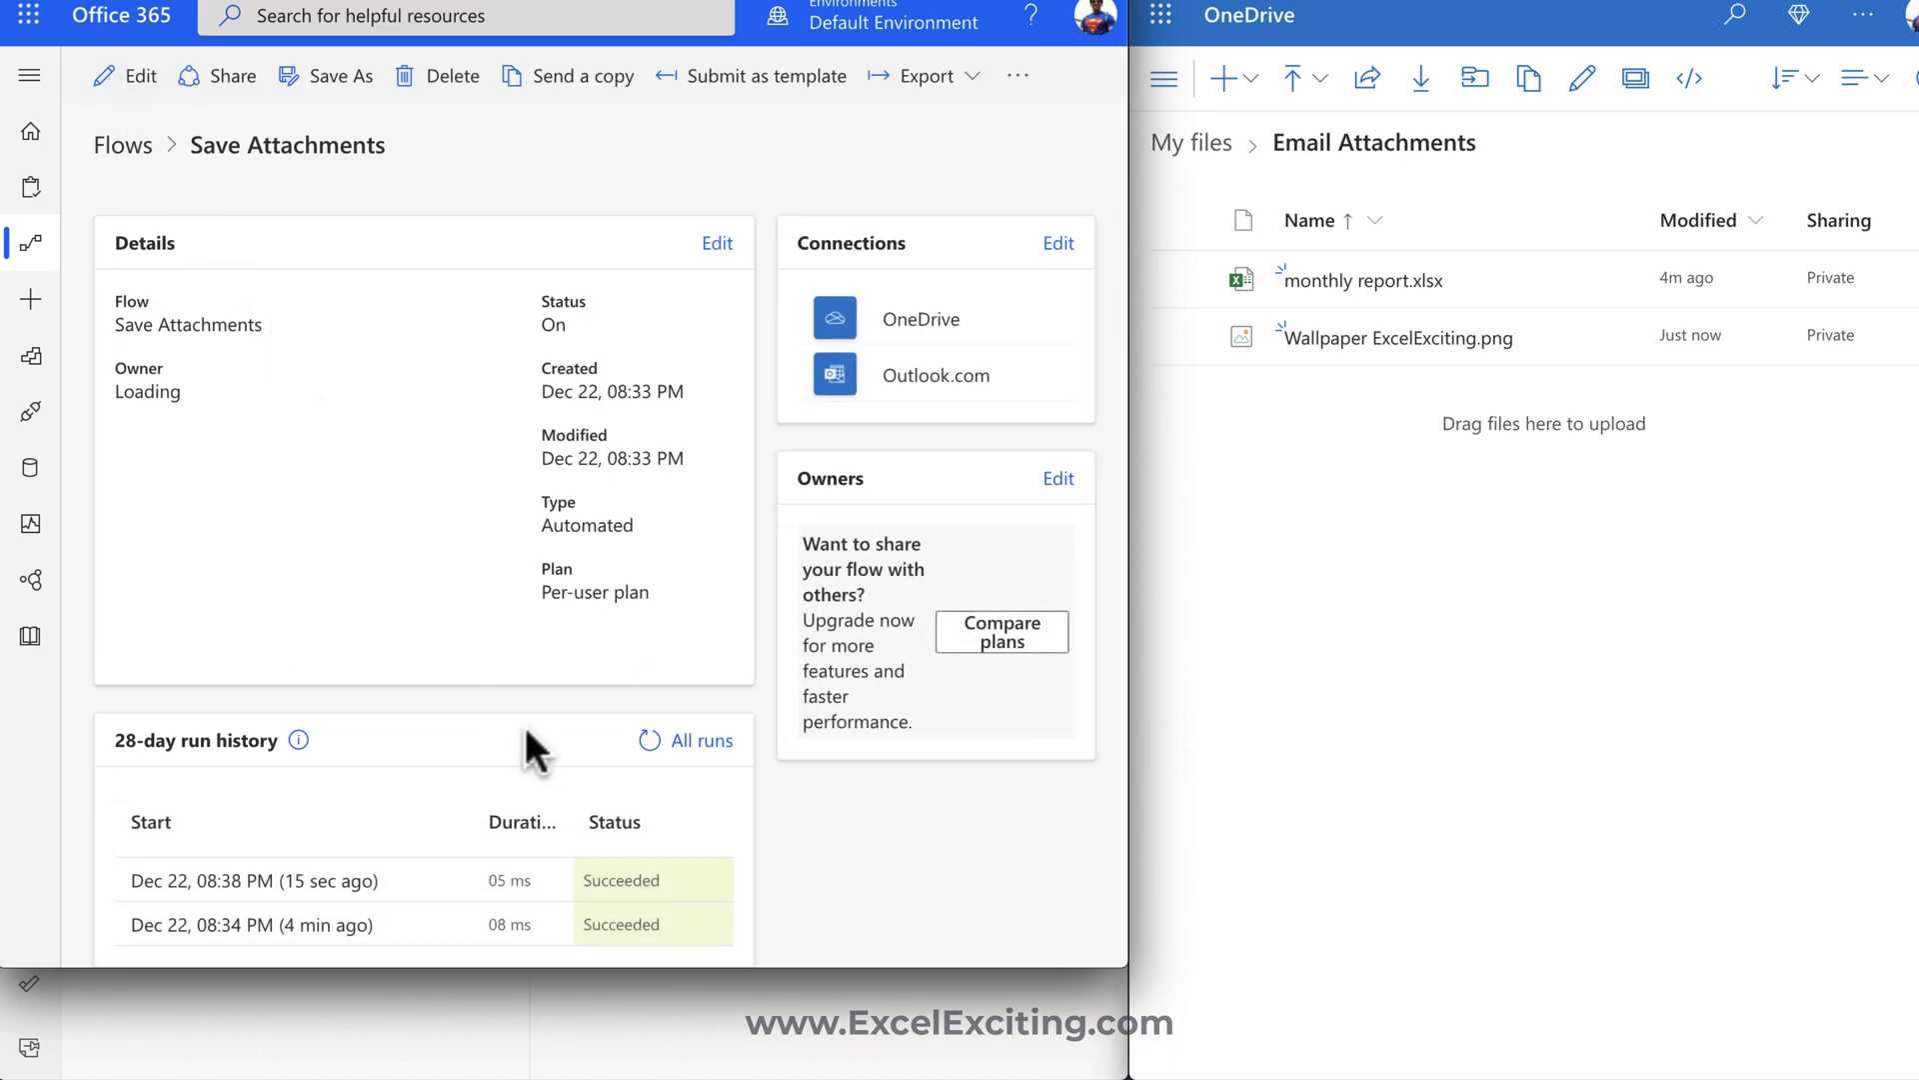